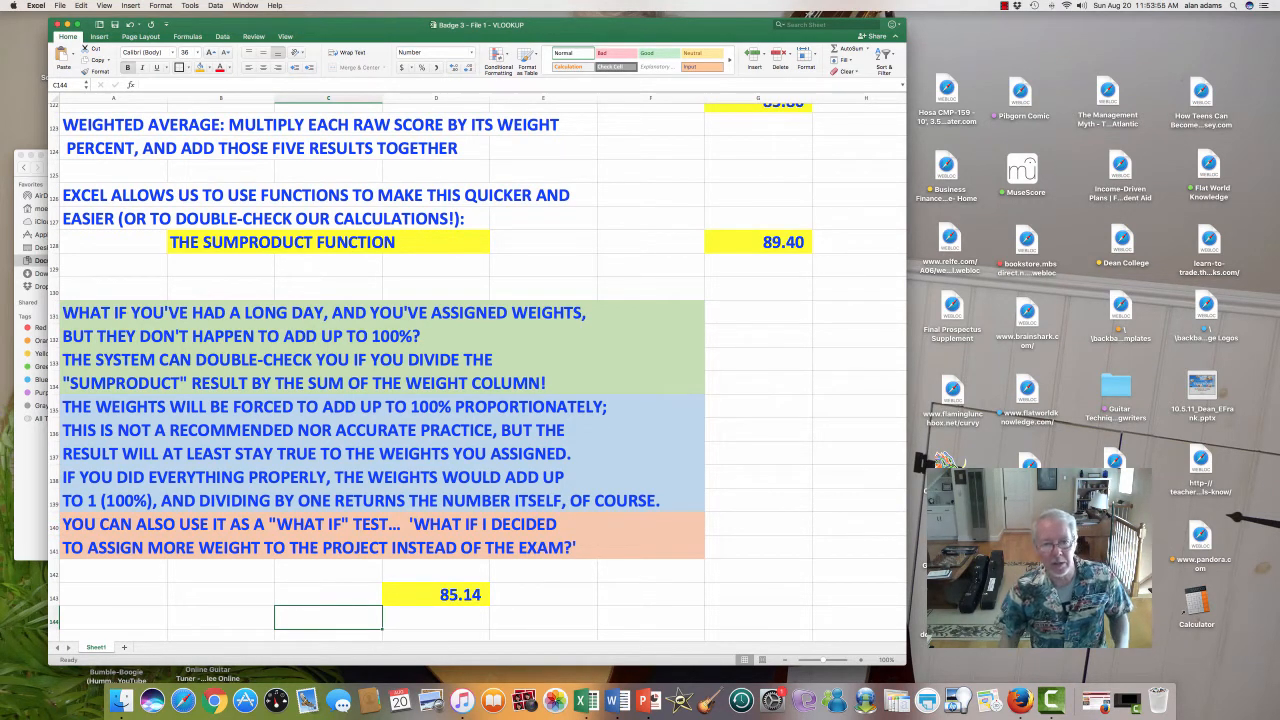
Read from the SUMPRODUCT notes through the LOGICAL CONDITIONS; PRINTING section to the repeated sales journal table
scroll(478, 366, down, 5)
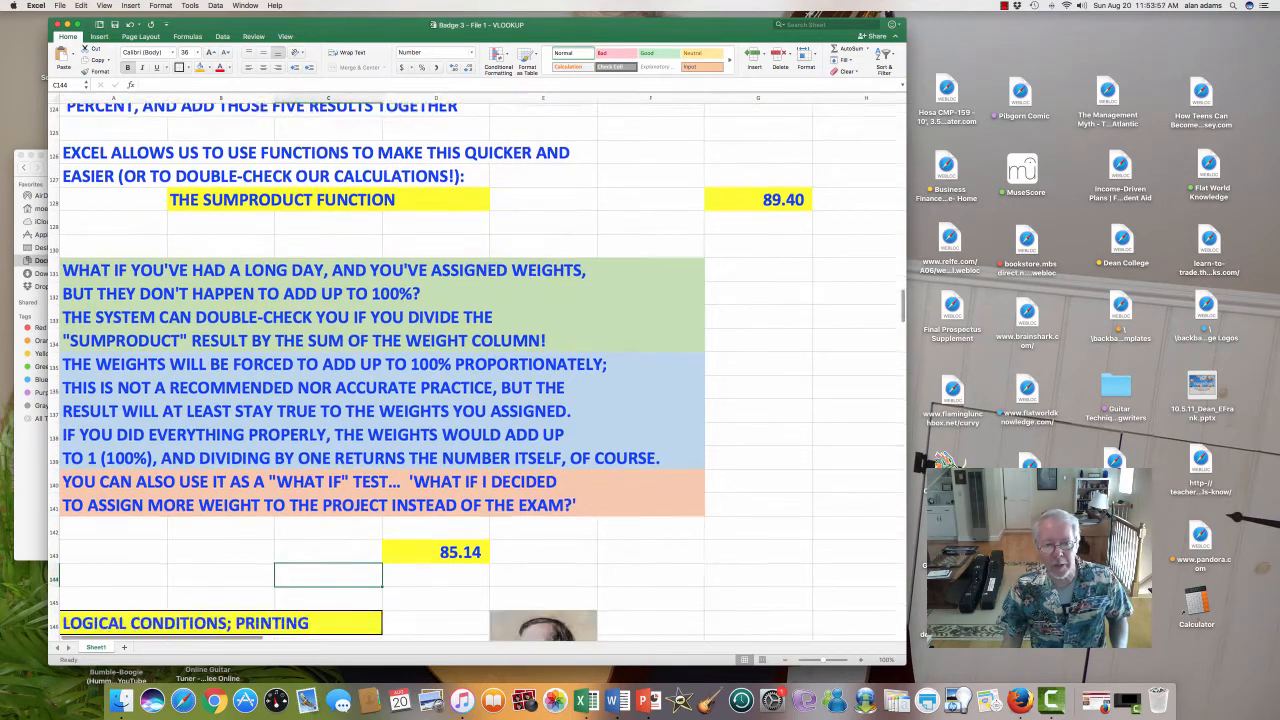
scroll(478, 366, down, 1)
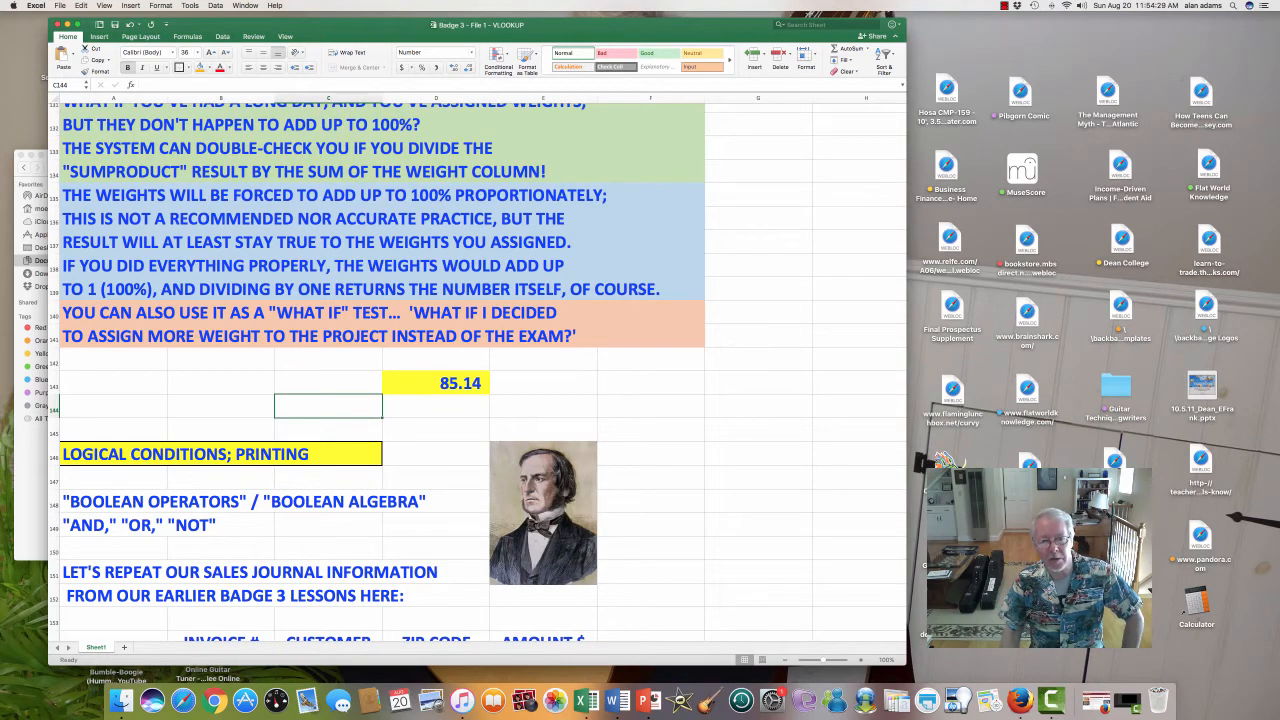
scroll(477, 372, down, 5)
scroll(477, 372, down, 5)
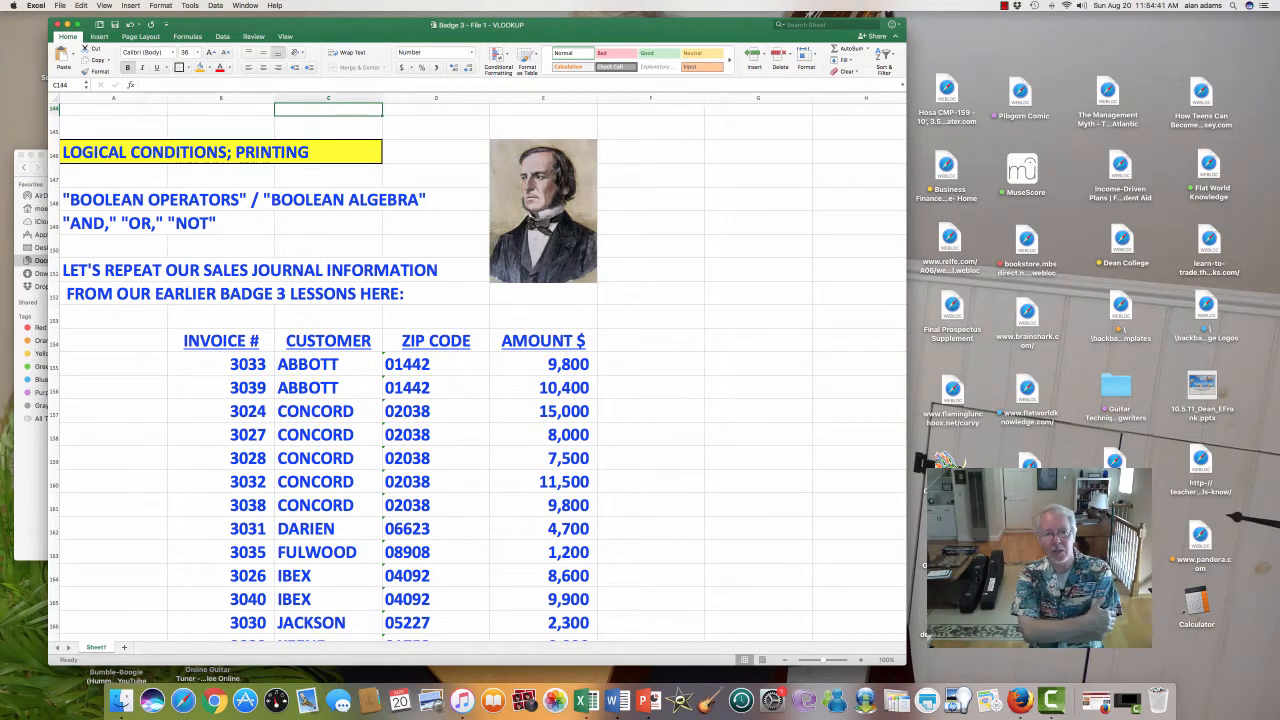
scroll(477, 372, down, 4)
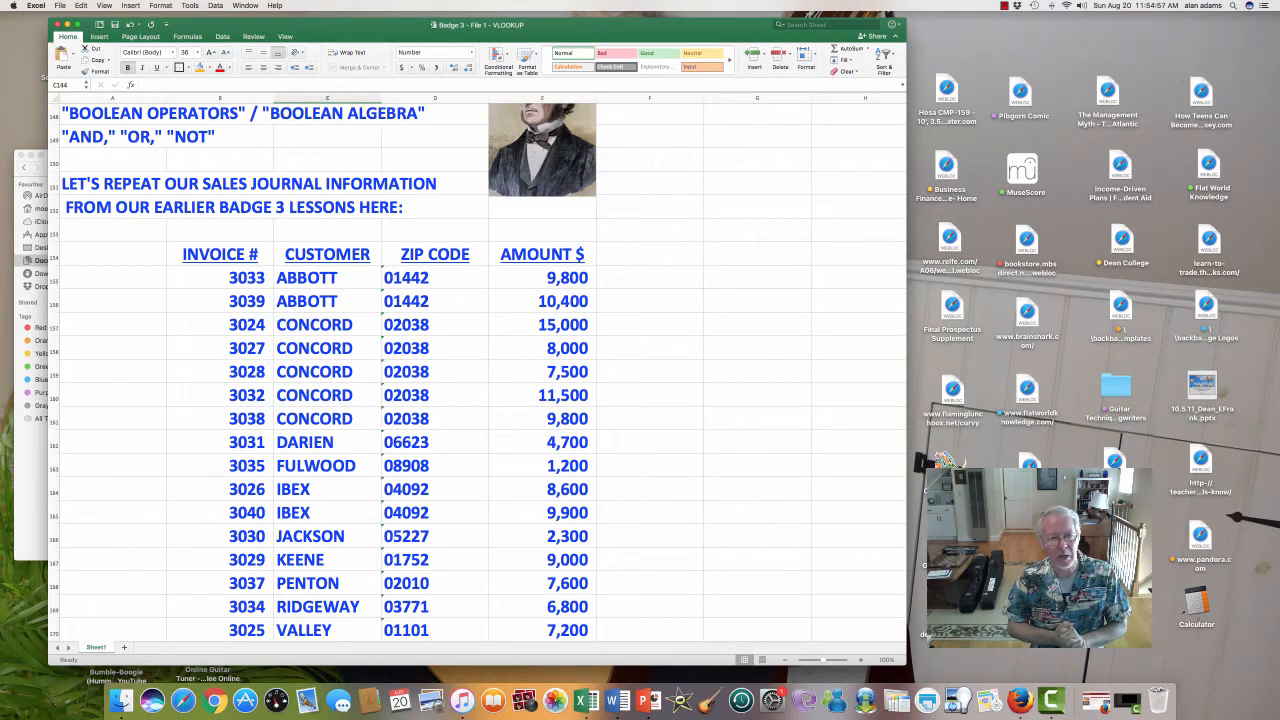
scroll(478, 372, down, 2)
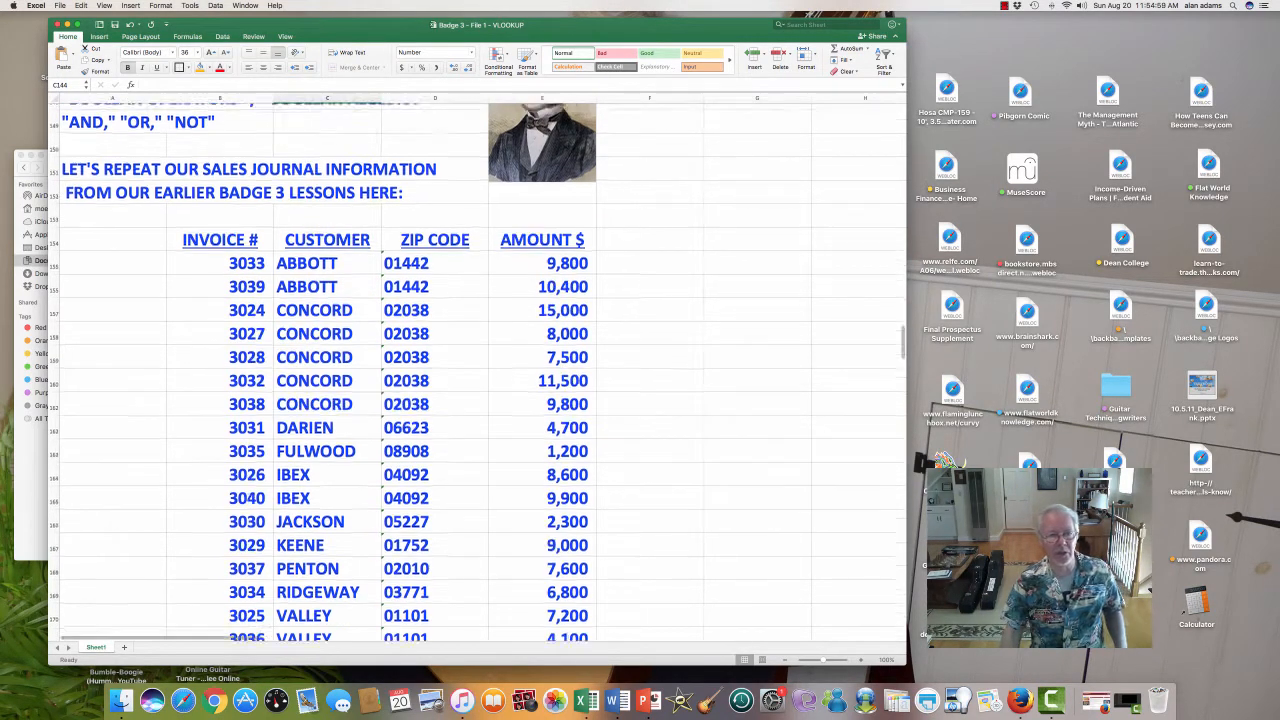
Examine the sales journal's invoice, customer, zip code and amount columns and the LOGICAL SORTING area below them
drag(221, 203, 580, 603)
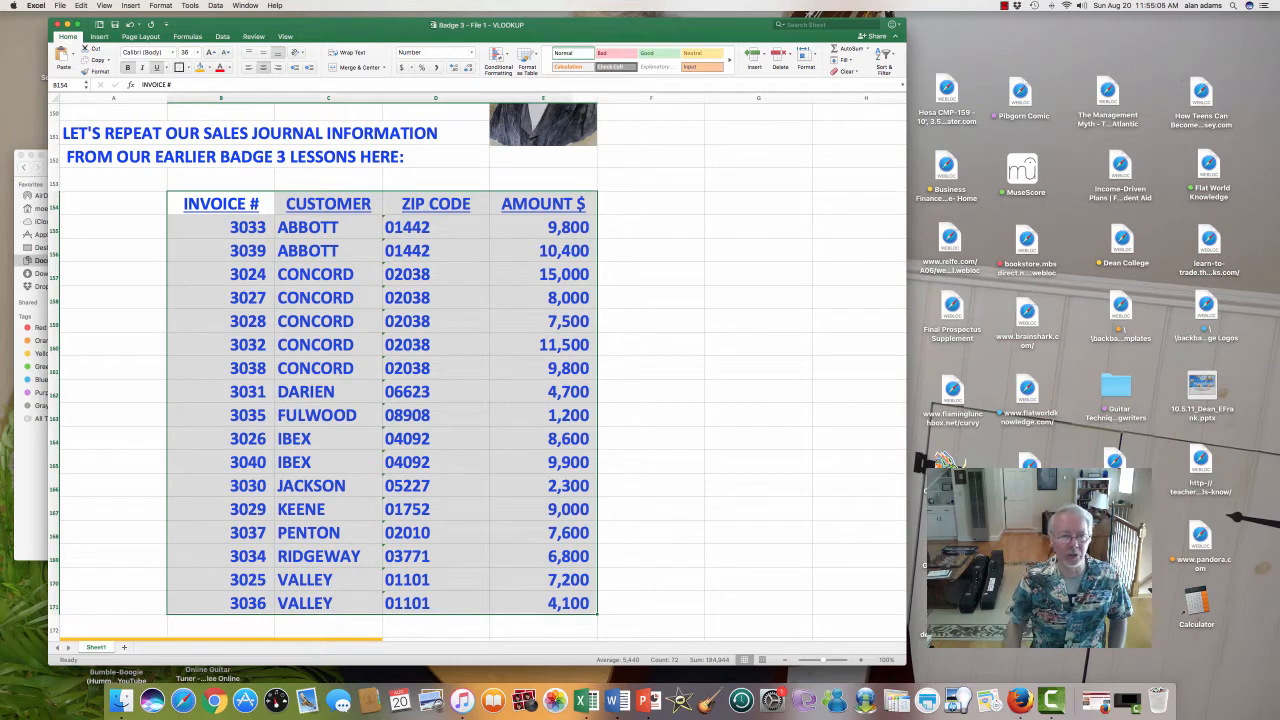
drag(240, 227, 240, 603)
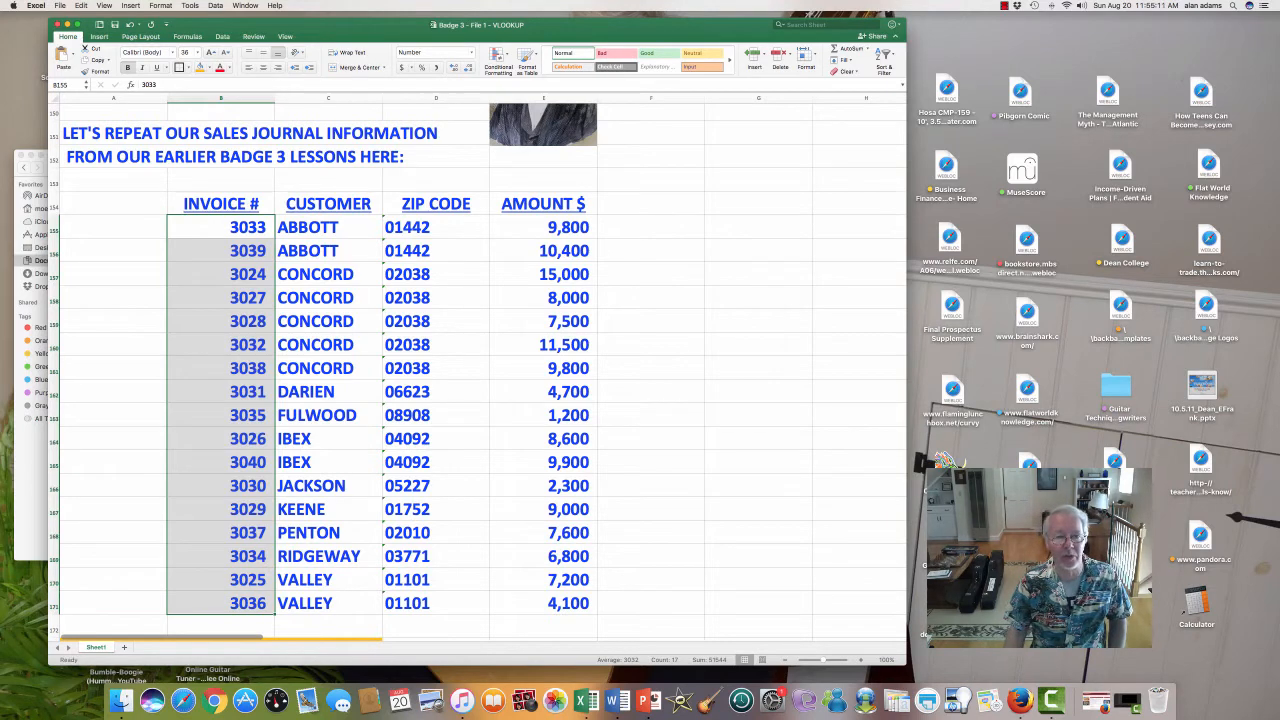
drag(320, 227, 320, 603)
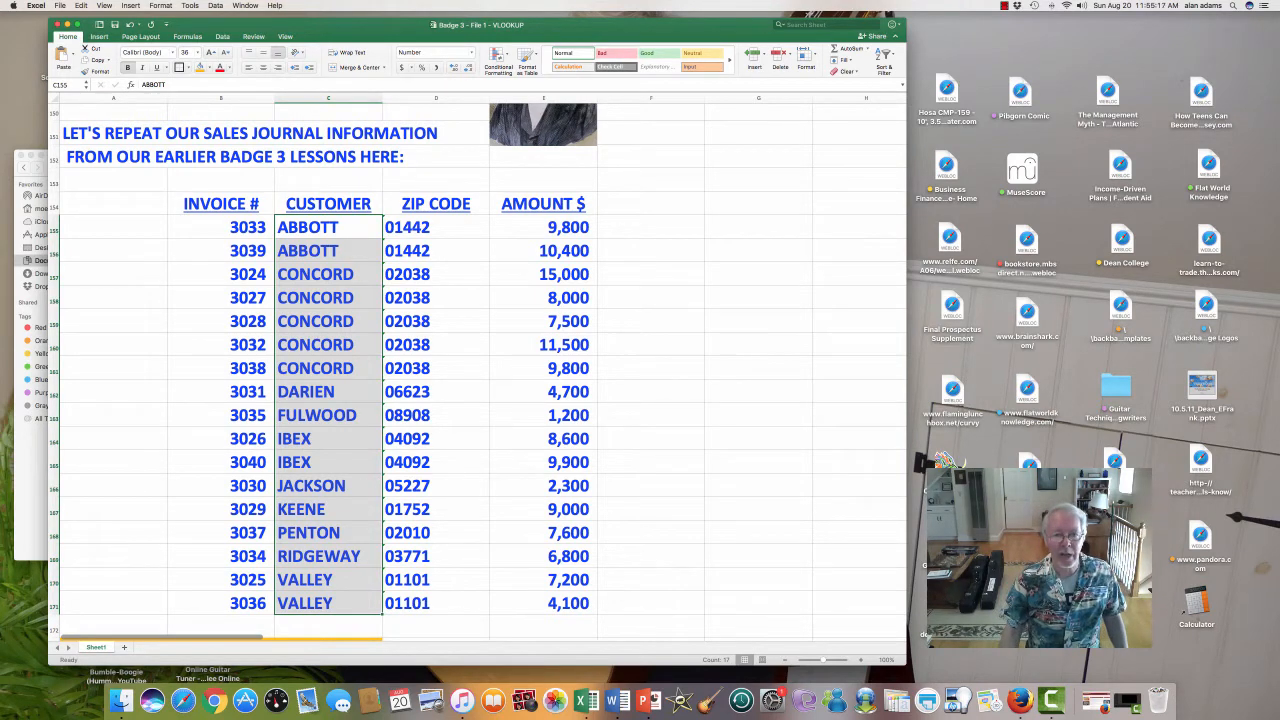
drag(407, 227, 407, 603)
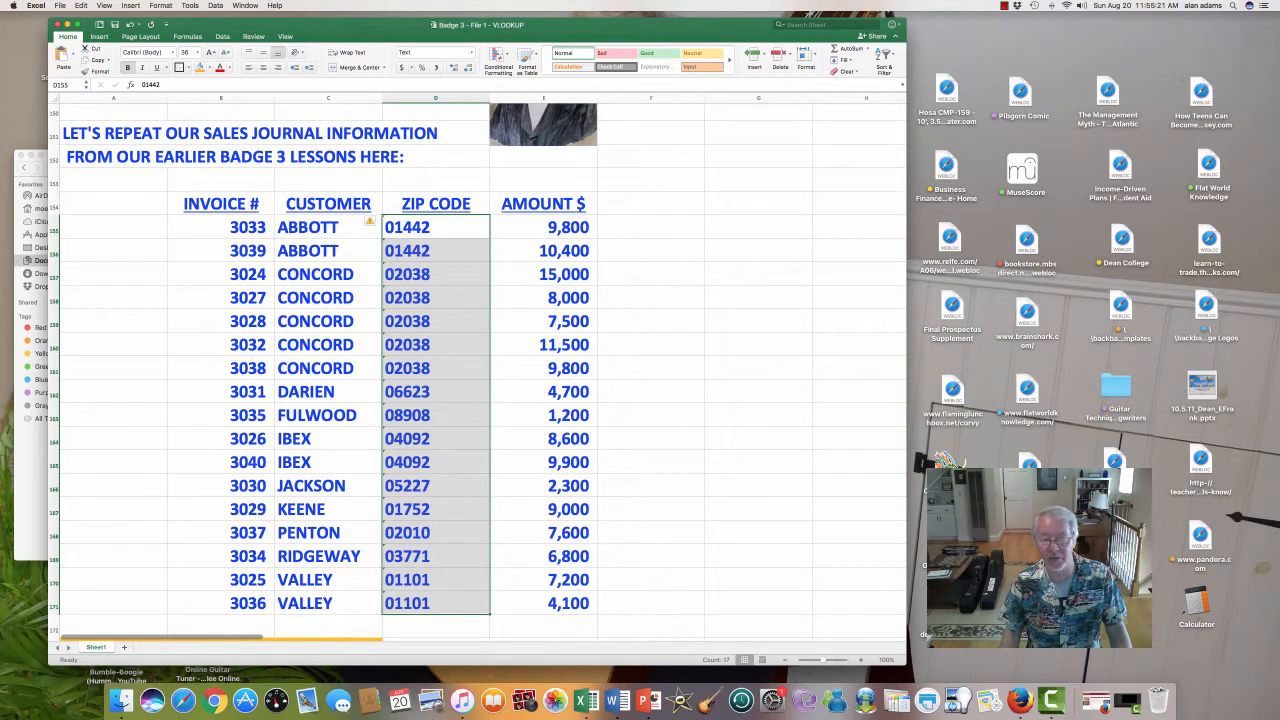
scroll(480, 370, down, 1)
scroll(480, 370, right, 1)
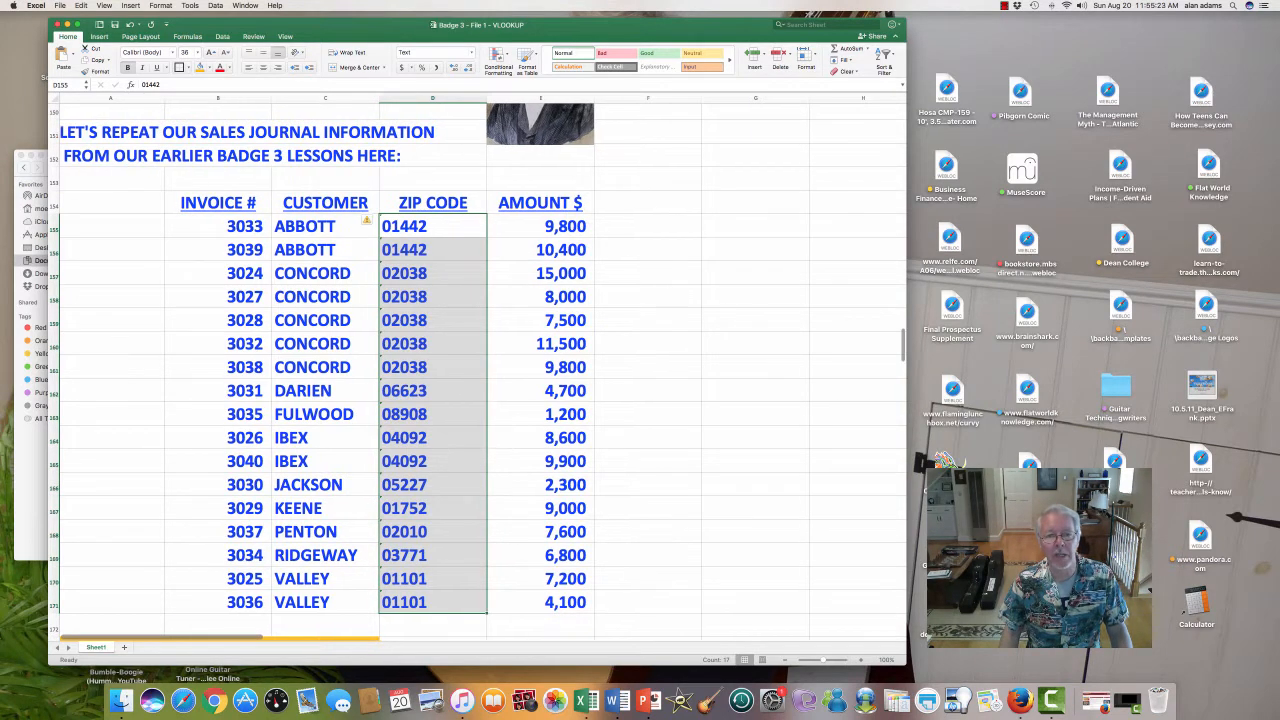
drag(560, 226, 560, 602)
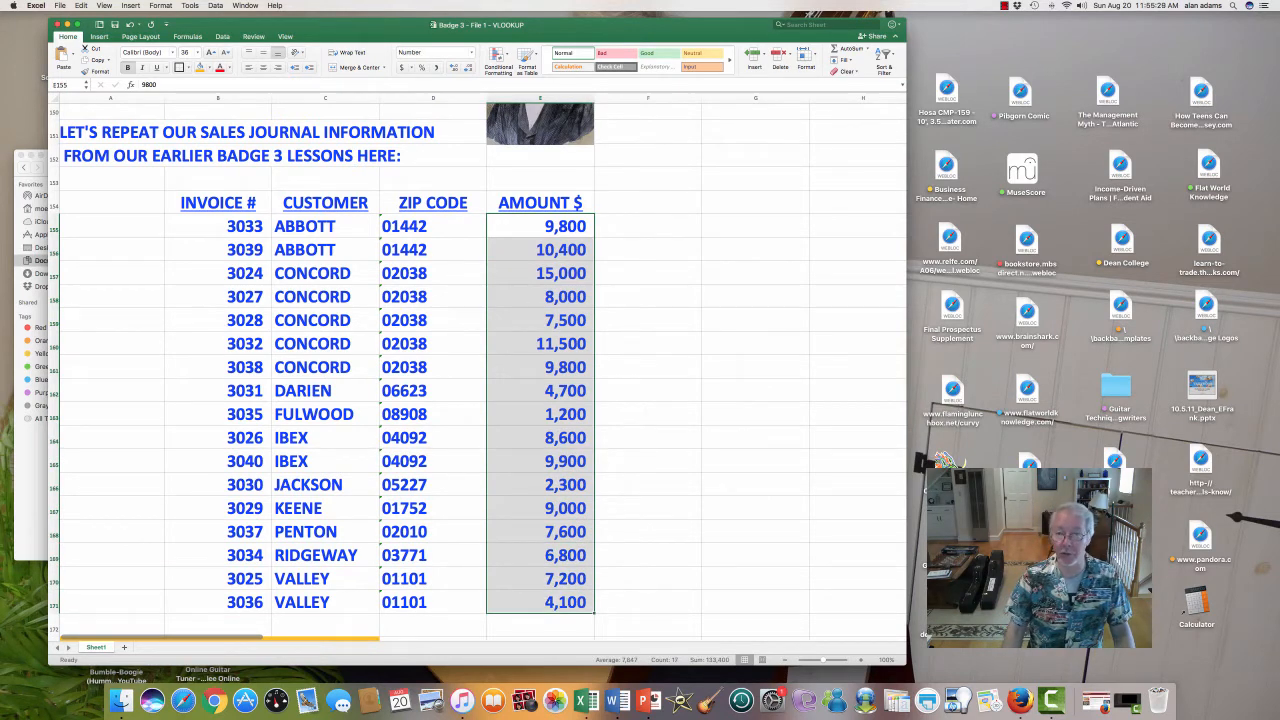
scroll(477, 373, down, 6)
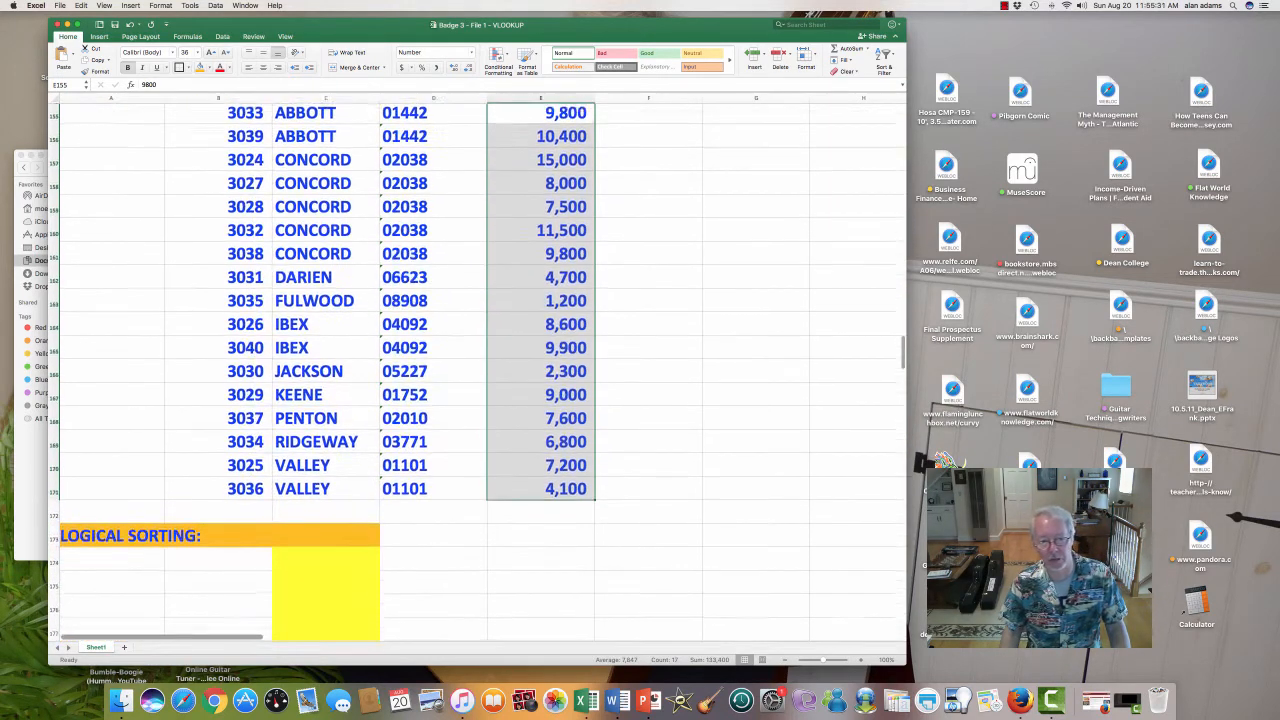
scroll(477, 373, down, 4)
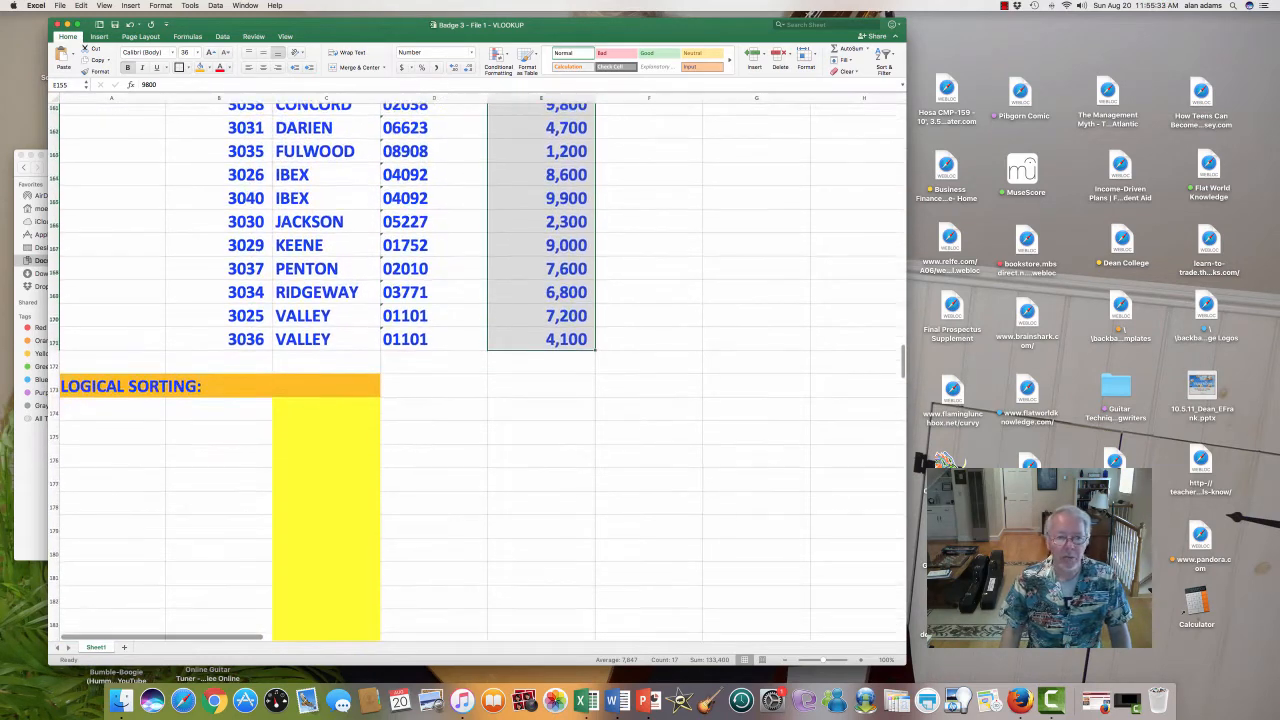
scroll(477, 373, up, 3)
scroll(477, 373, up, 1)
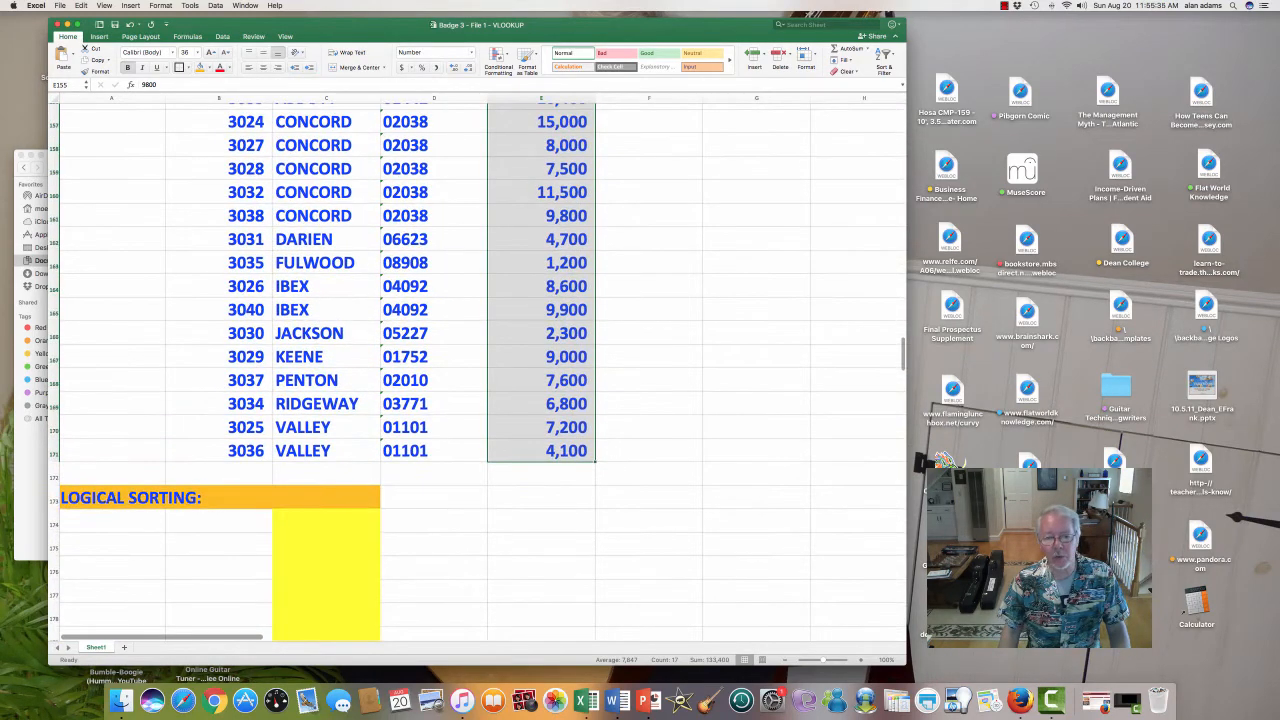
click(541, 497)
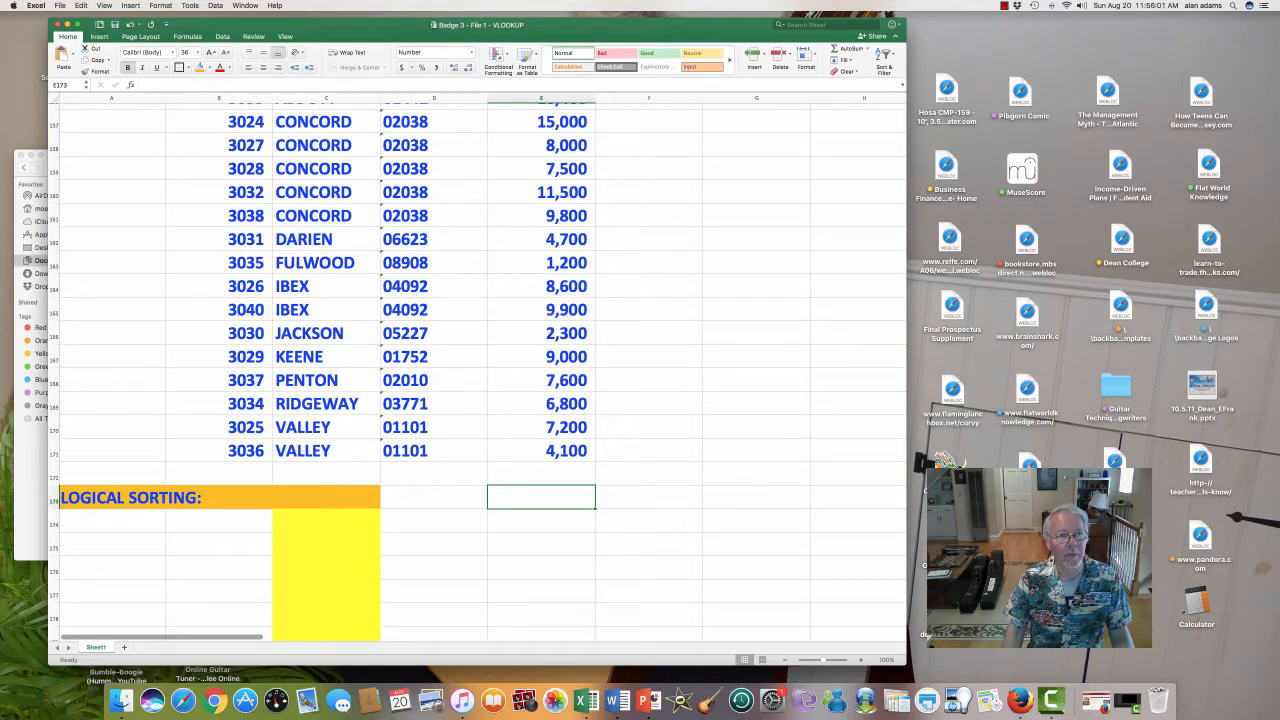
click(187, 36)
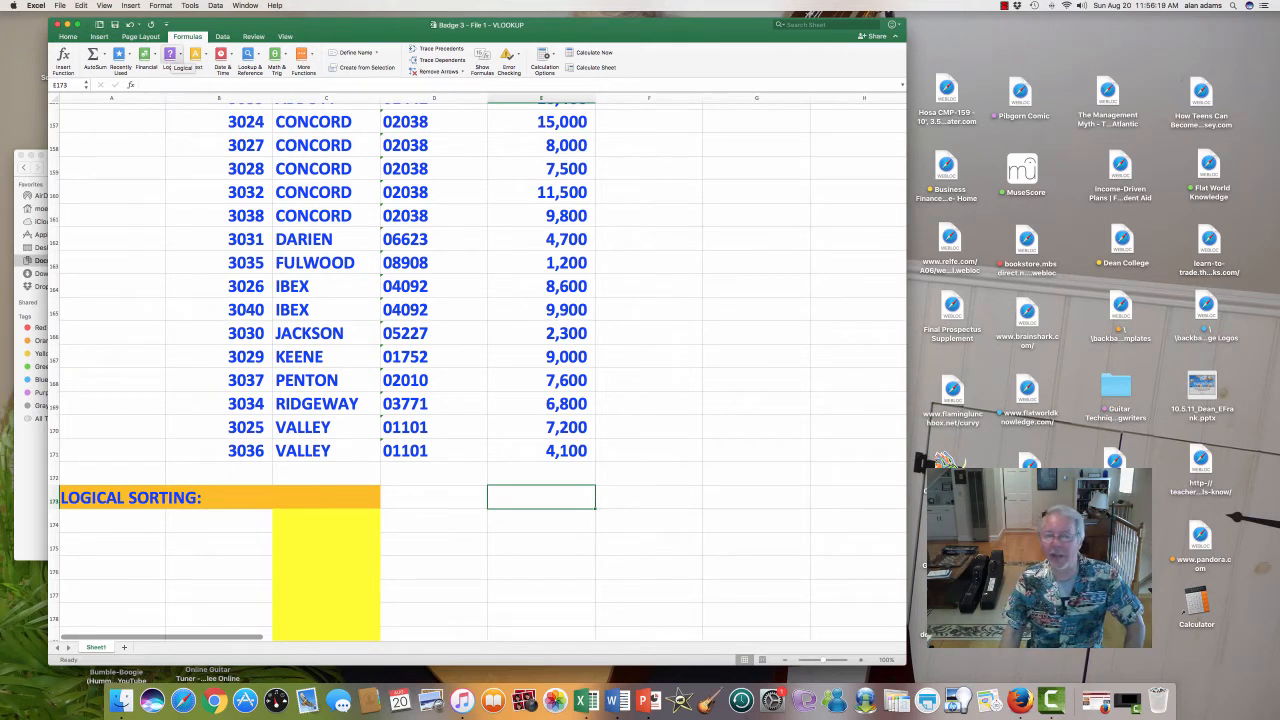
click(171, 56)
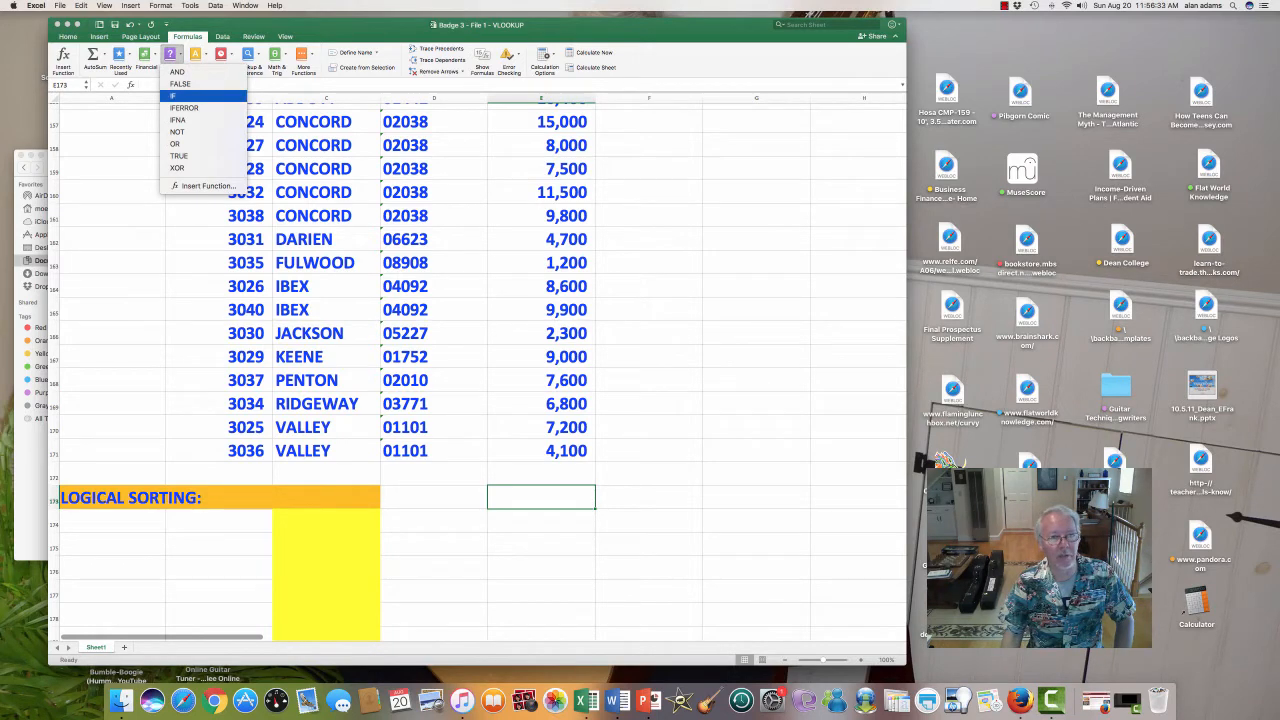
click(185, 95)
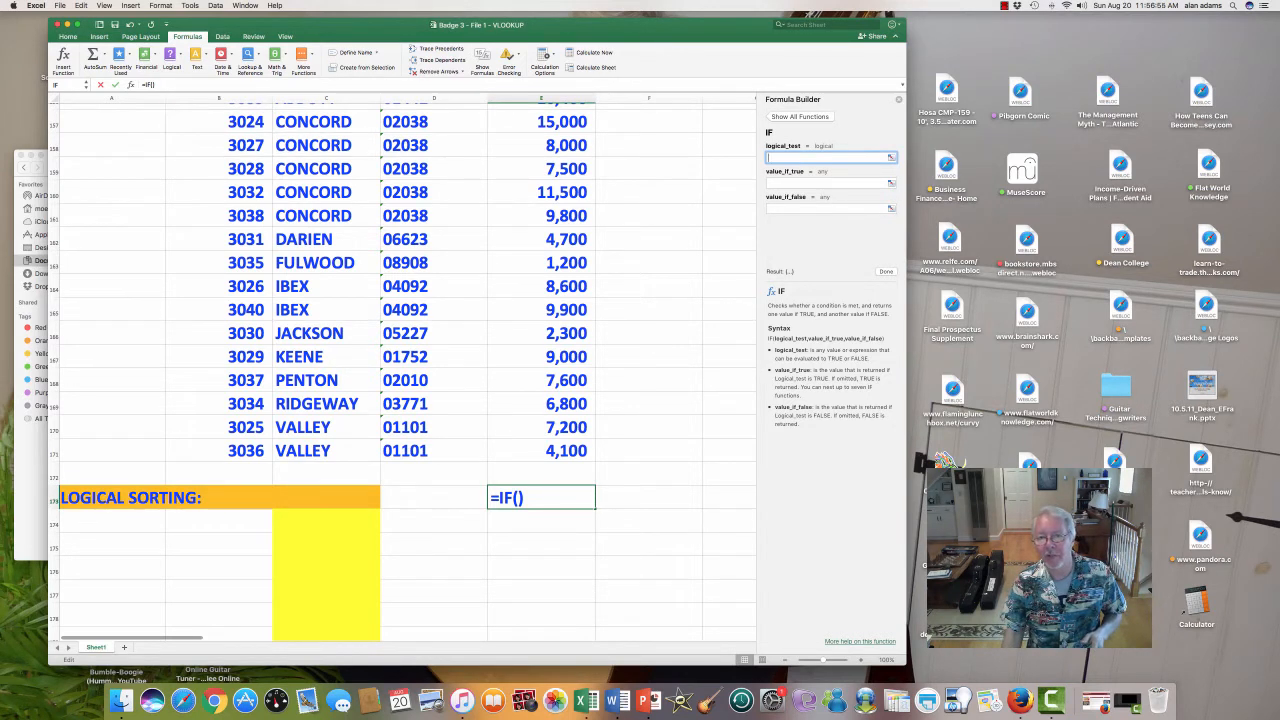
click(828, 183)
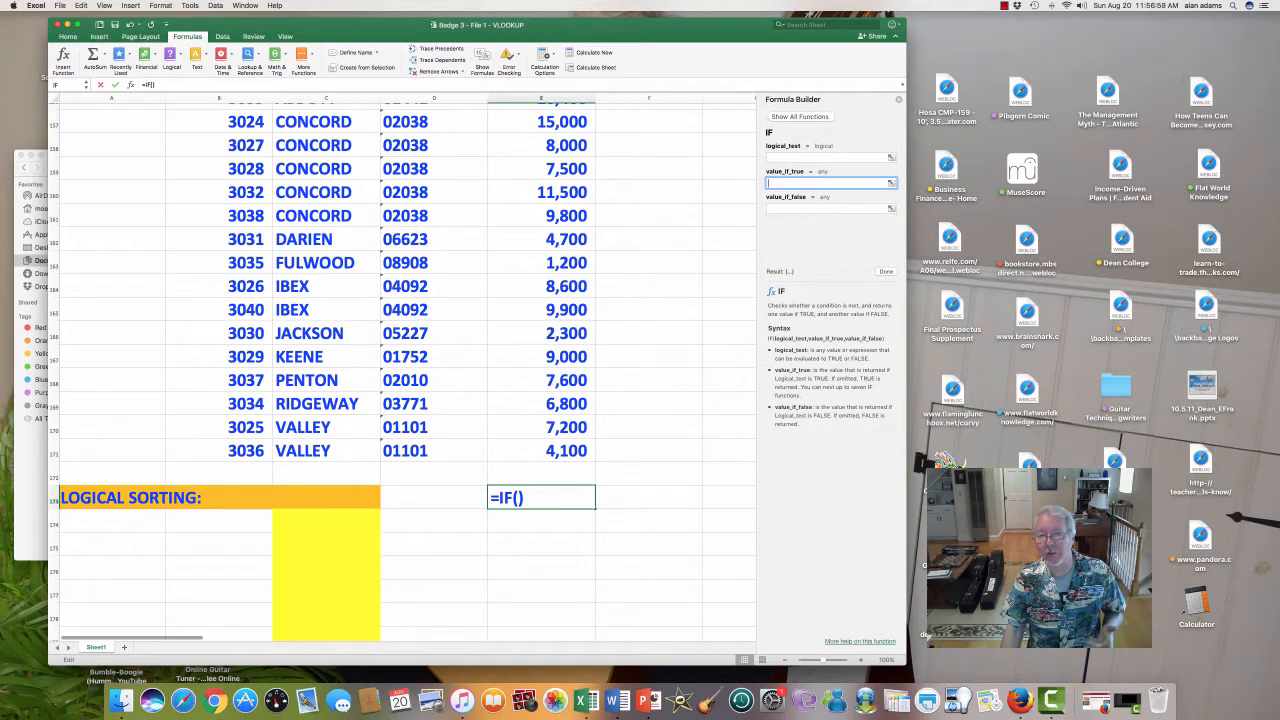
click(828, 208)
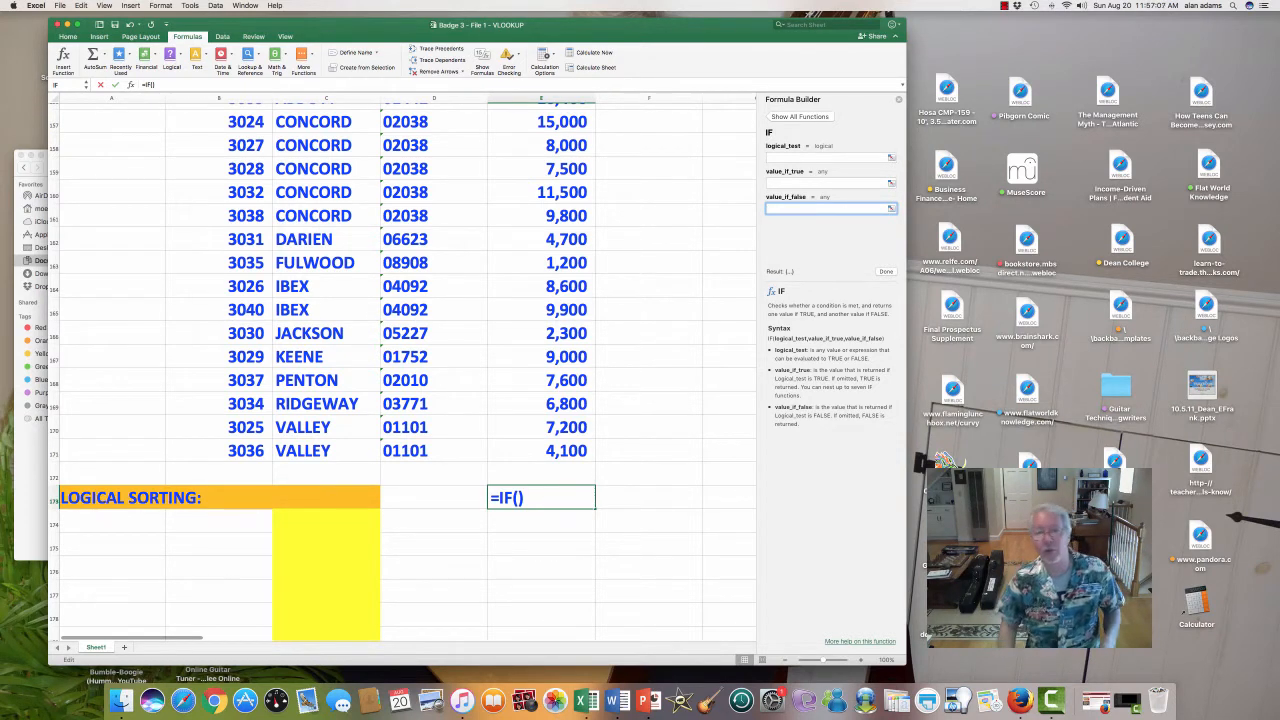
drag(577, 509, 510, 524)
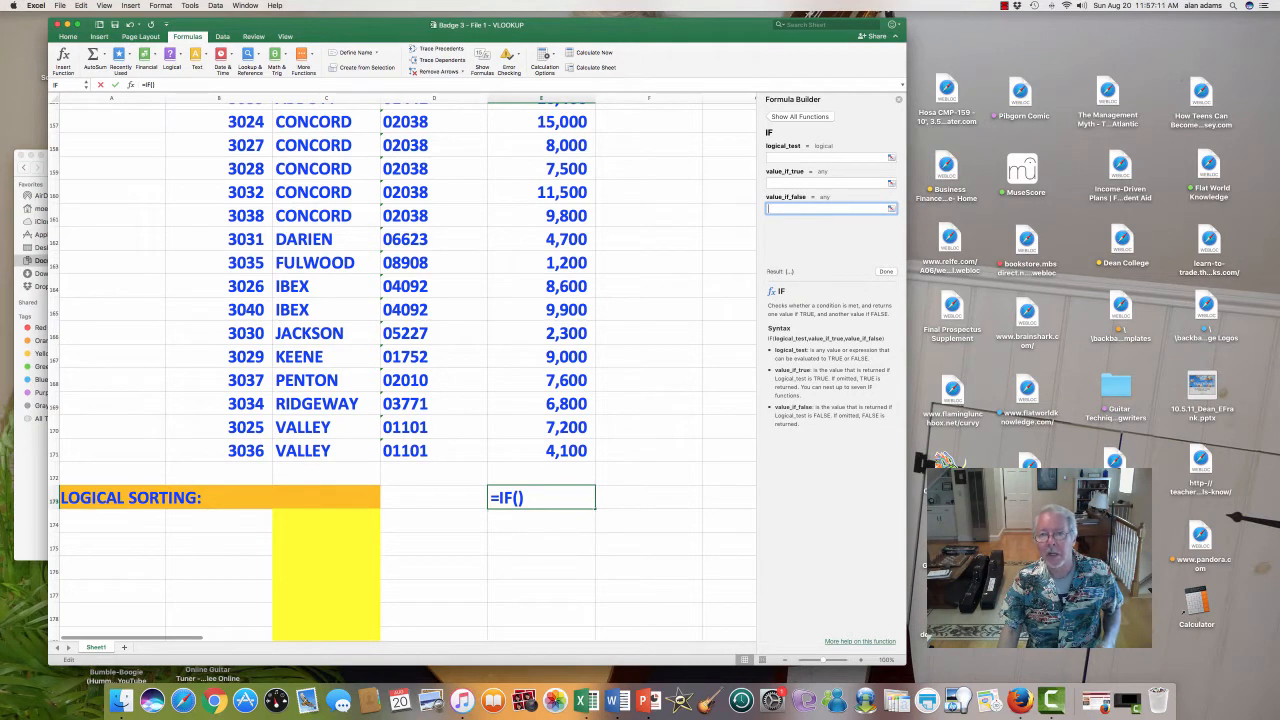
key(Escape)
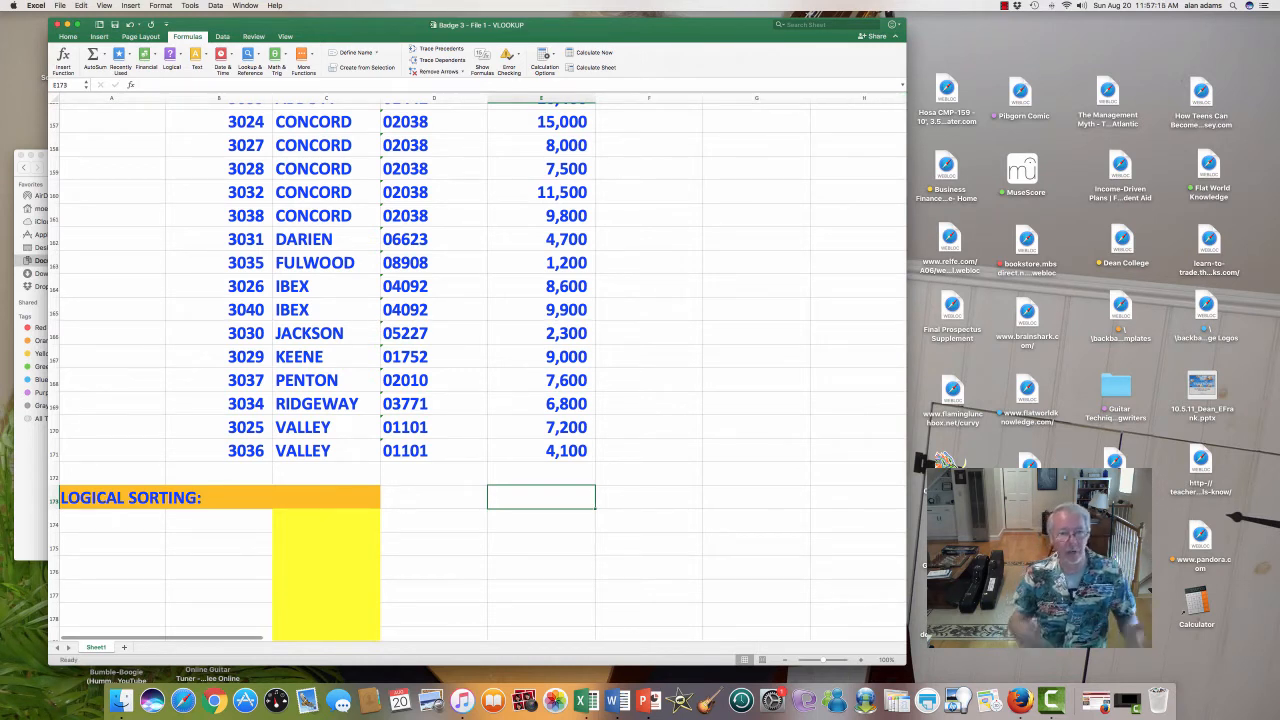
Enter the formula =IF(E169>5000,"GOOD","BAD") in cell E173 to rate Ridgeway's invoice amount
text(=IF()
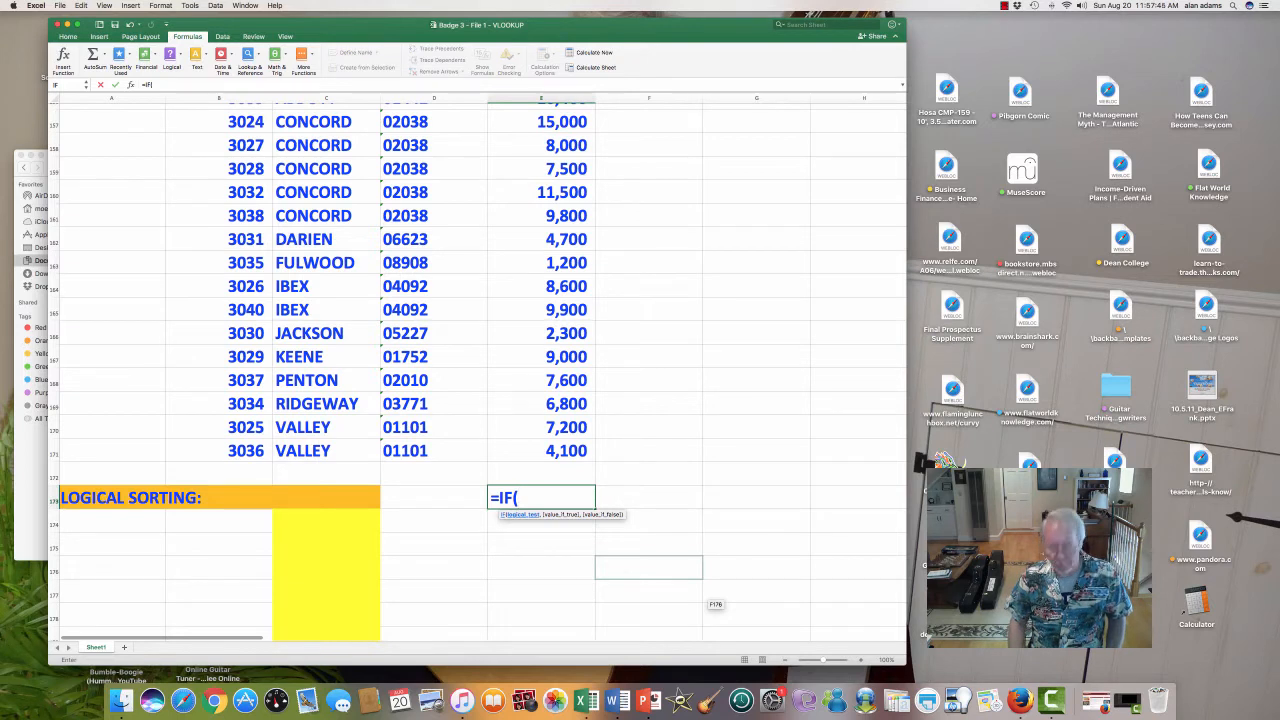
key(Up)
key(Up)
key(Up)
key(Up)
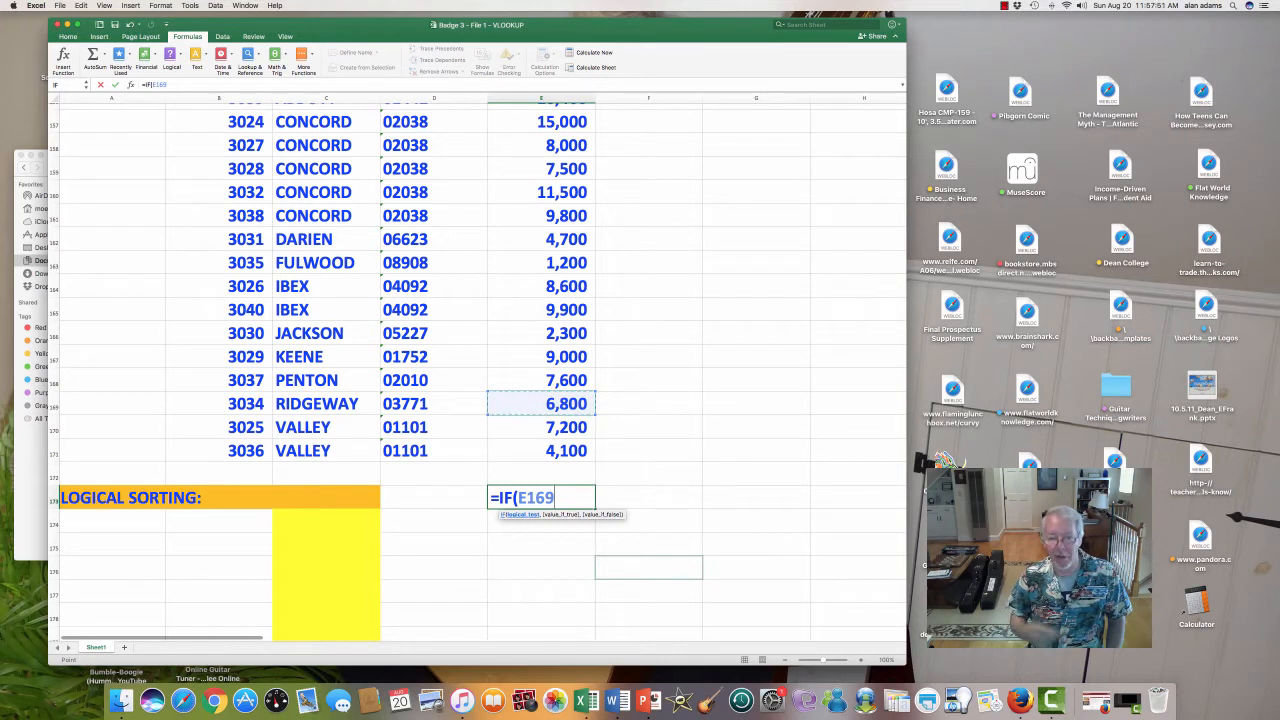
text(>5000)
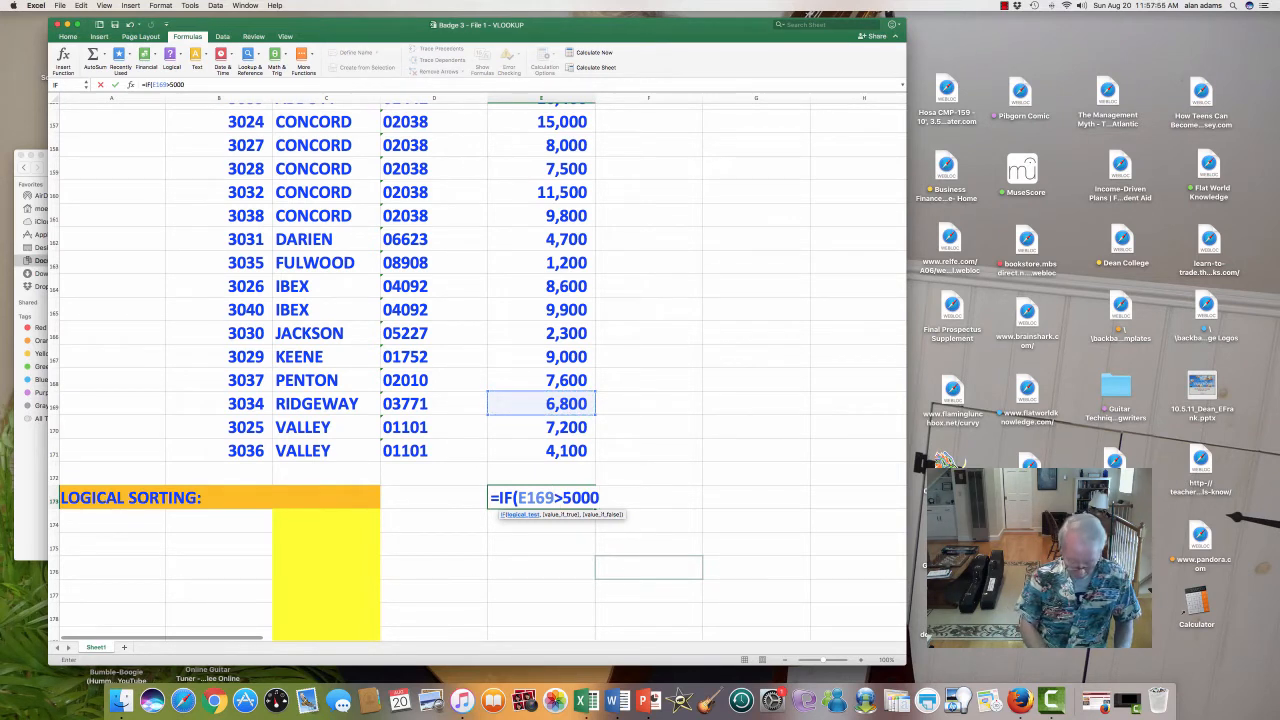
text(,)
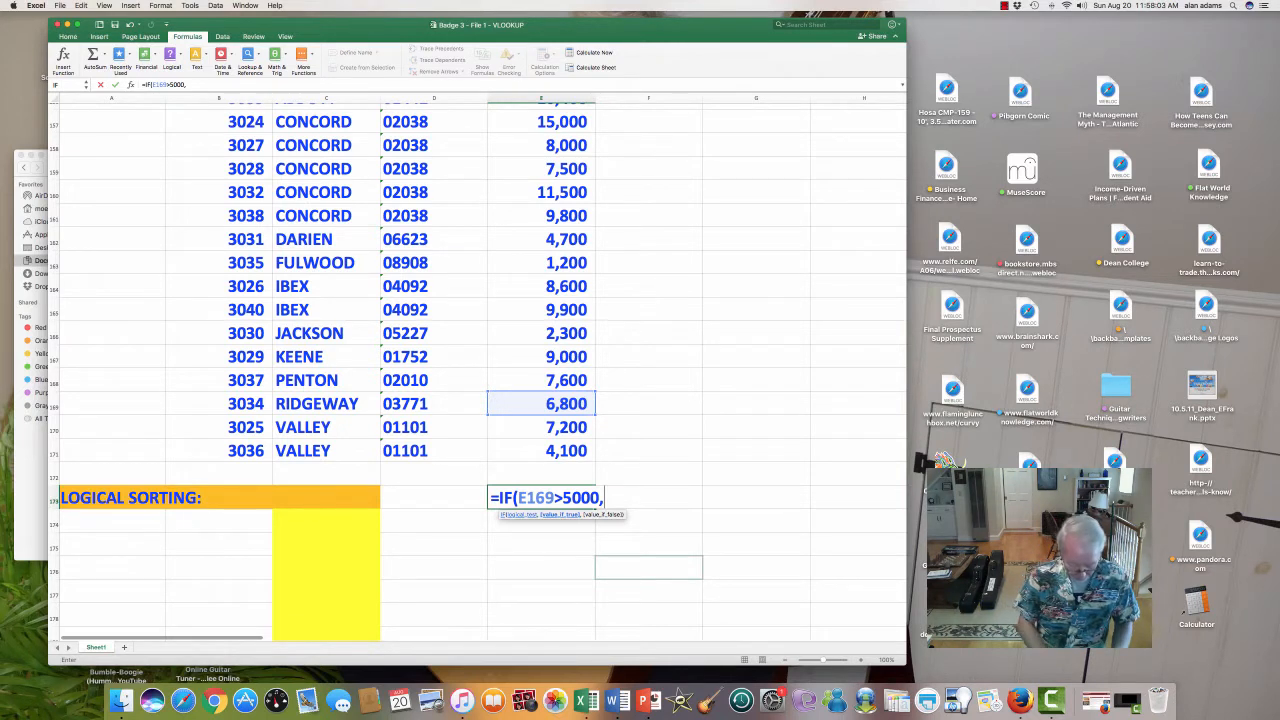
text("GOOD")
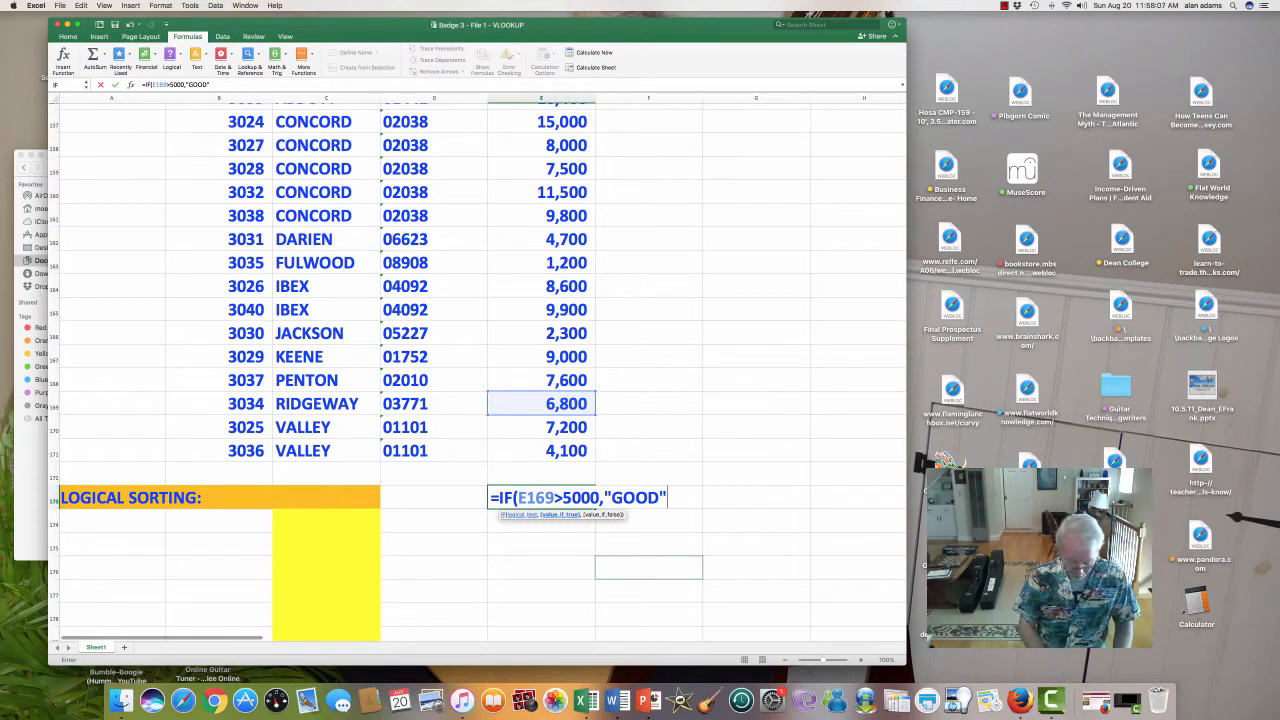
text(,)
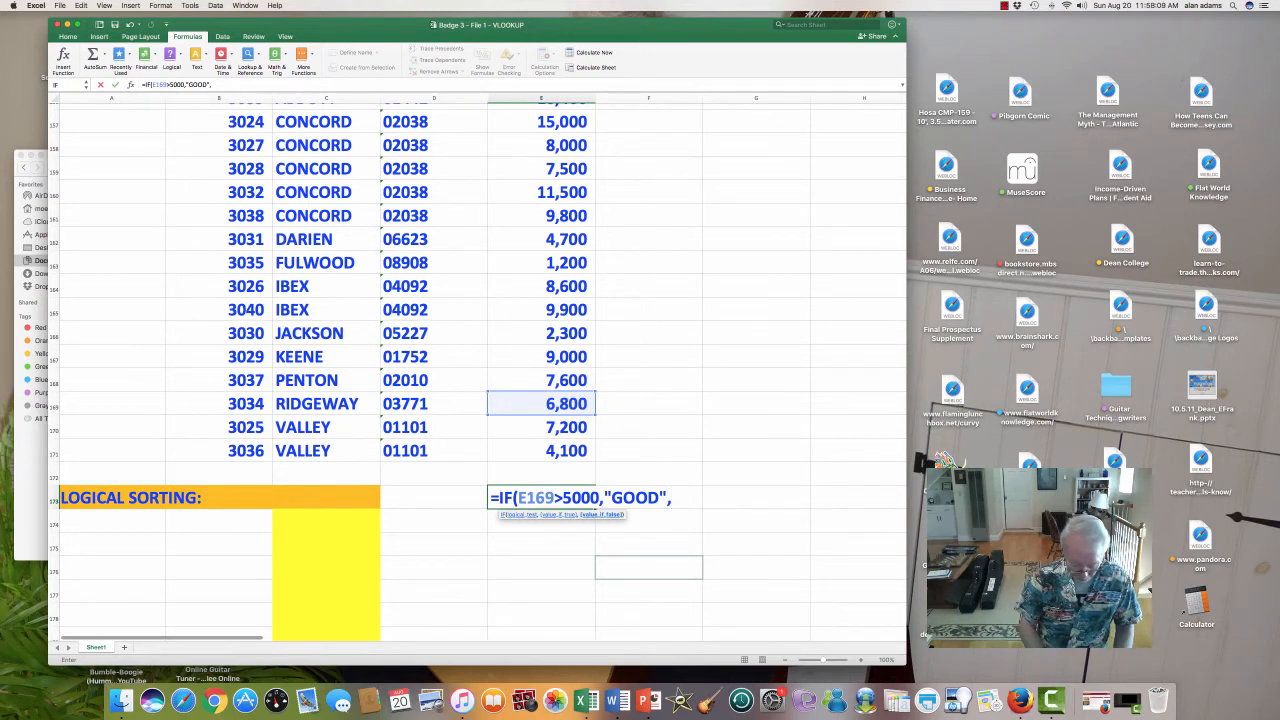
text(")
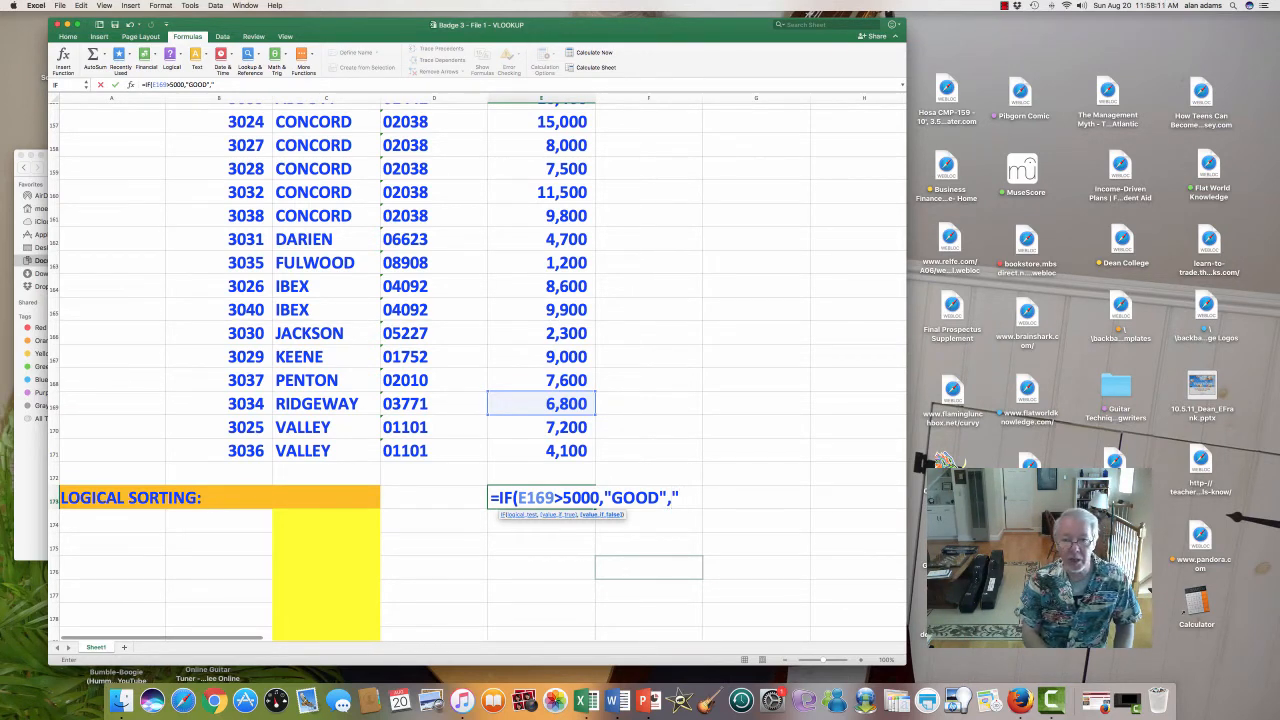
text(BAD"))
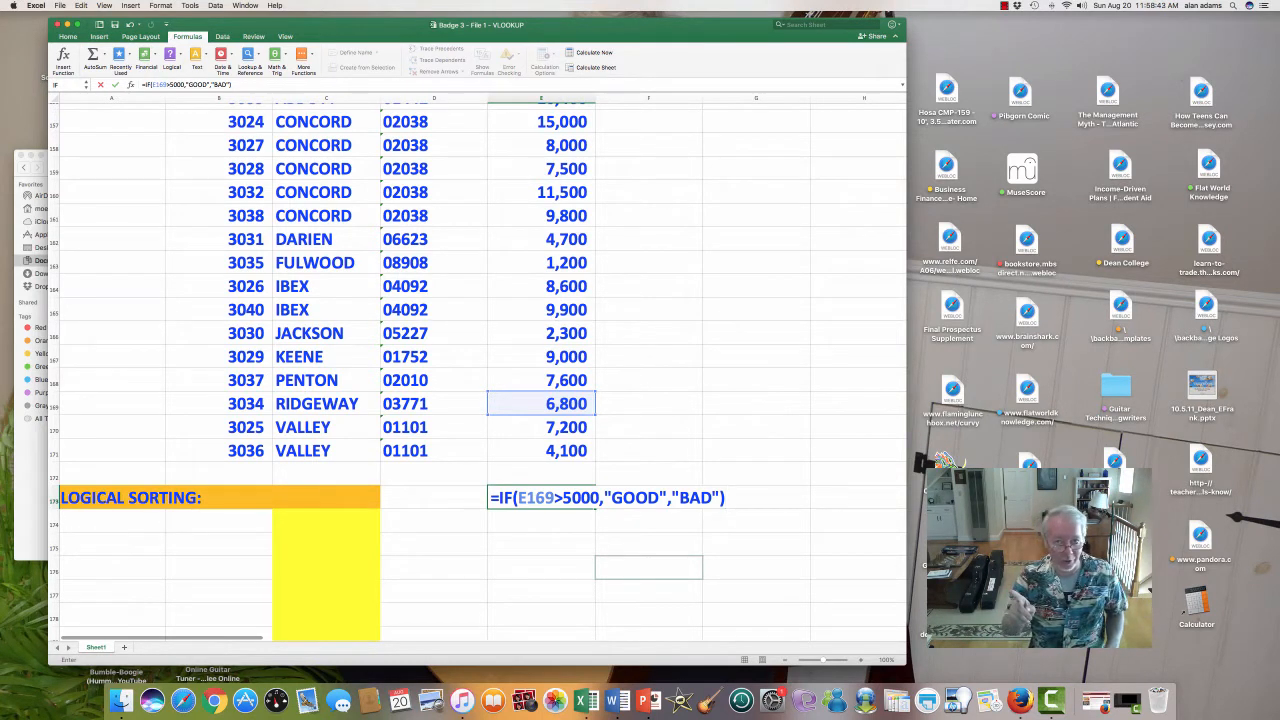
key(Return)
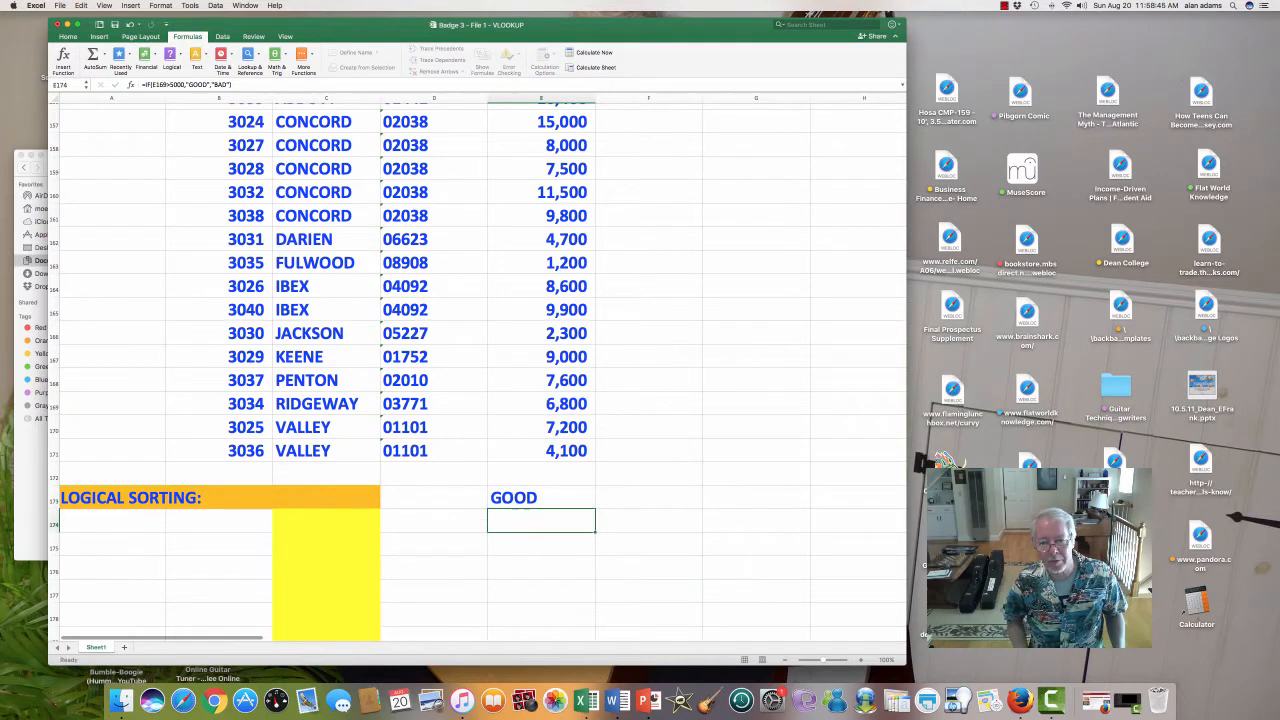
Check the IF formula in E173 against the amount in E169, and fill it down through E175
click(648, 567)
click(541, 498)
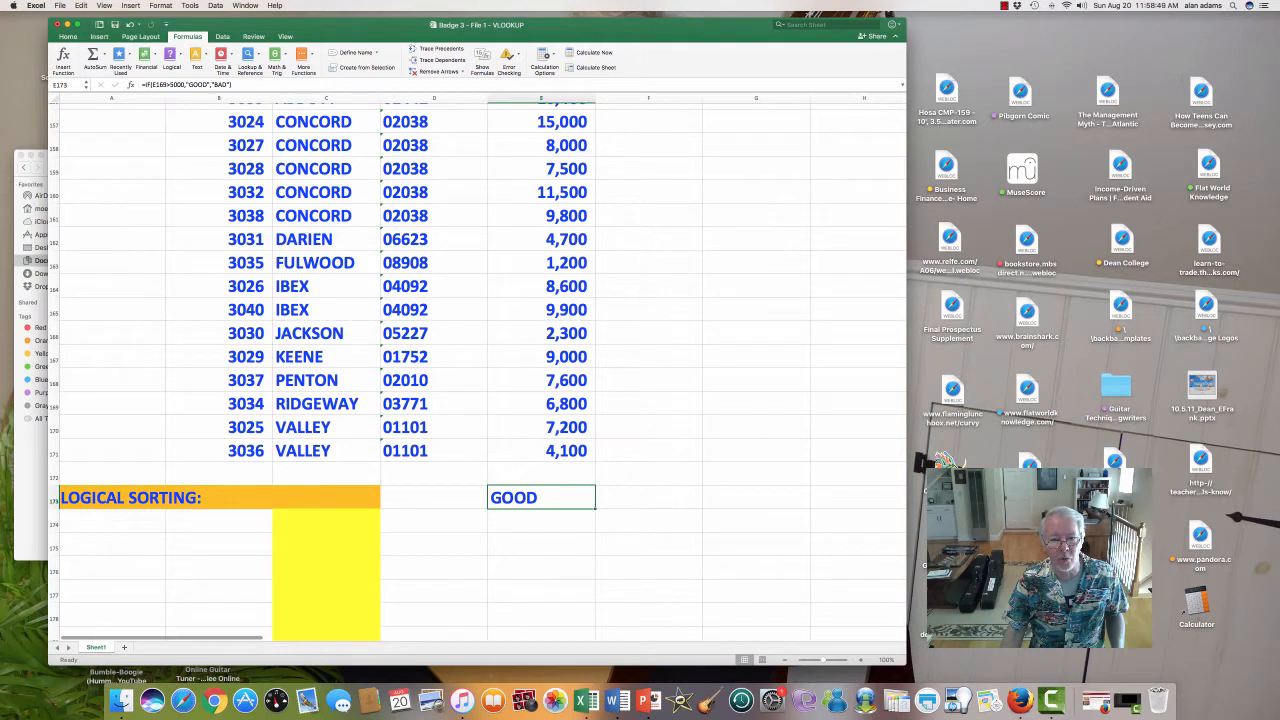
click(541, 404)
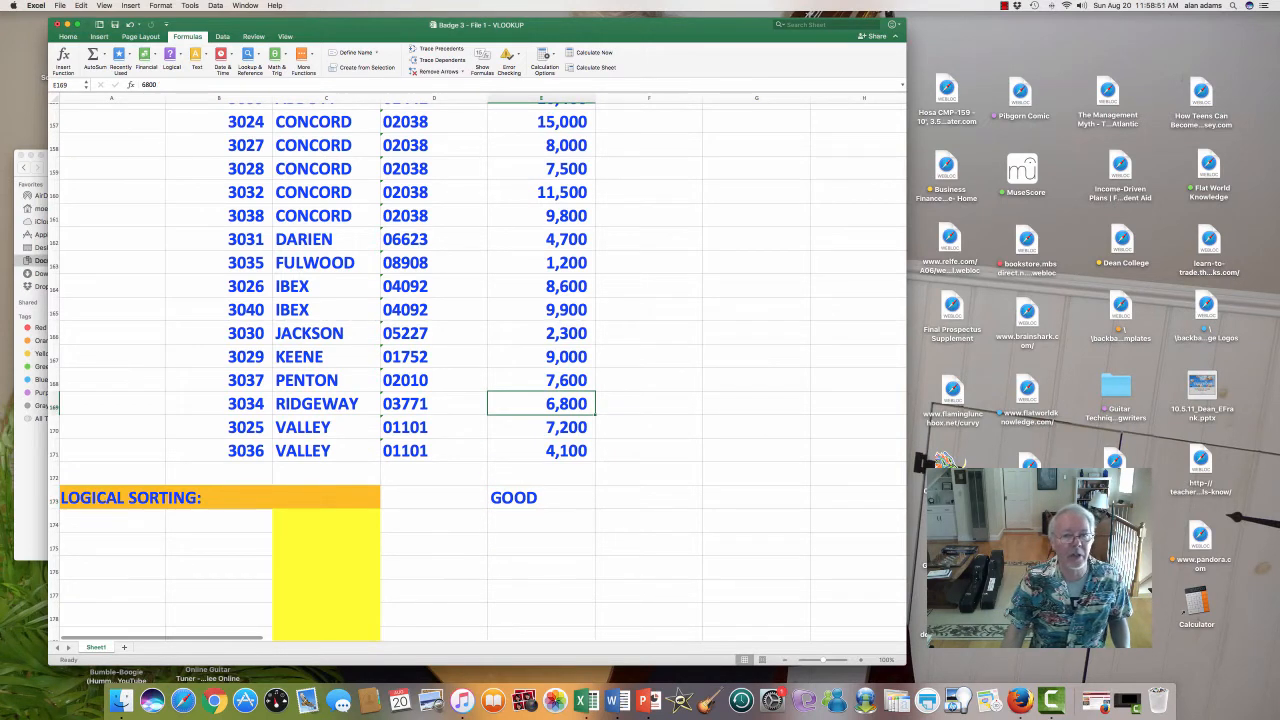
click(541, 498)
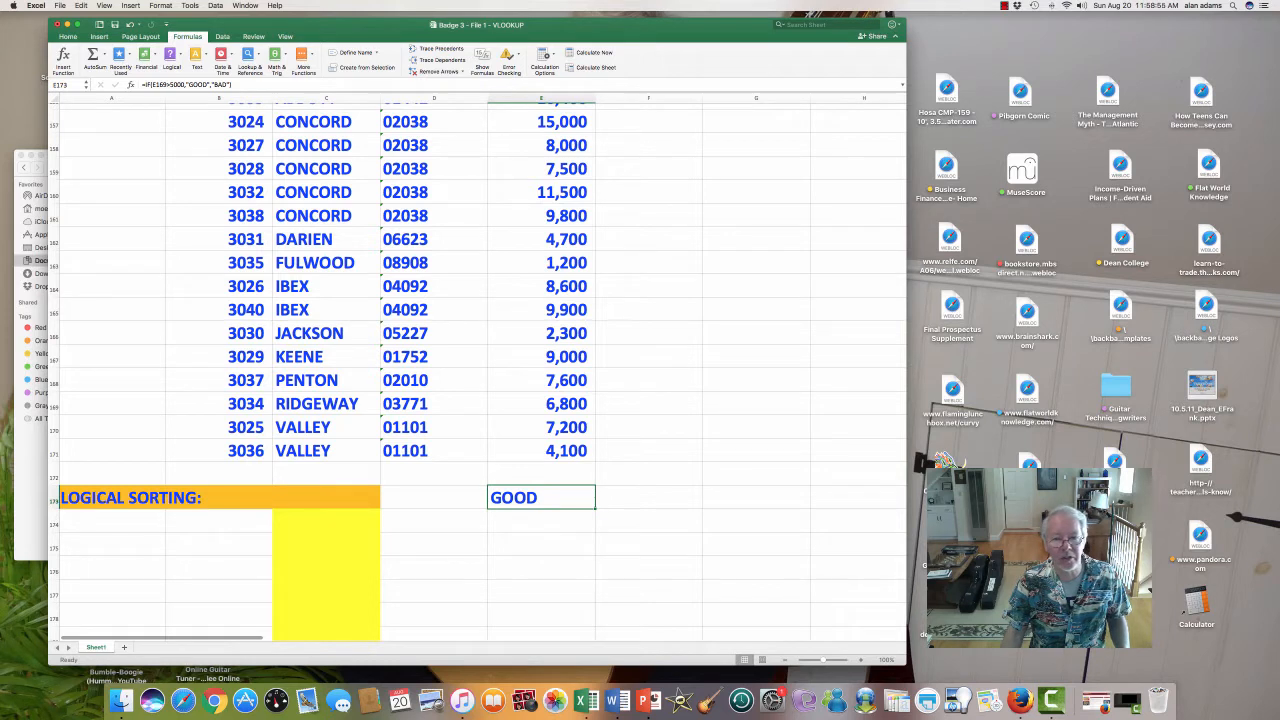
drag(595, 509, 594, 553)
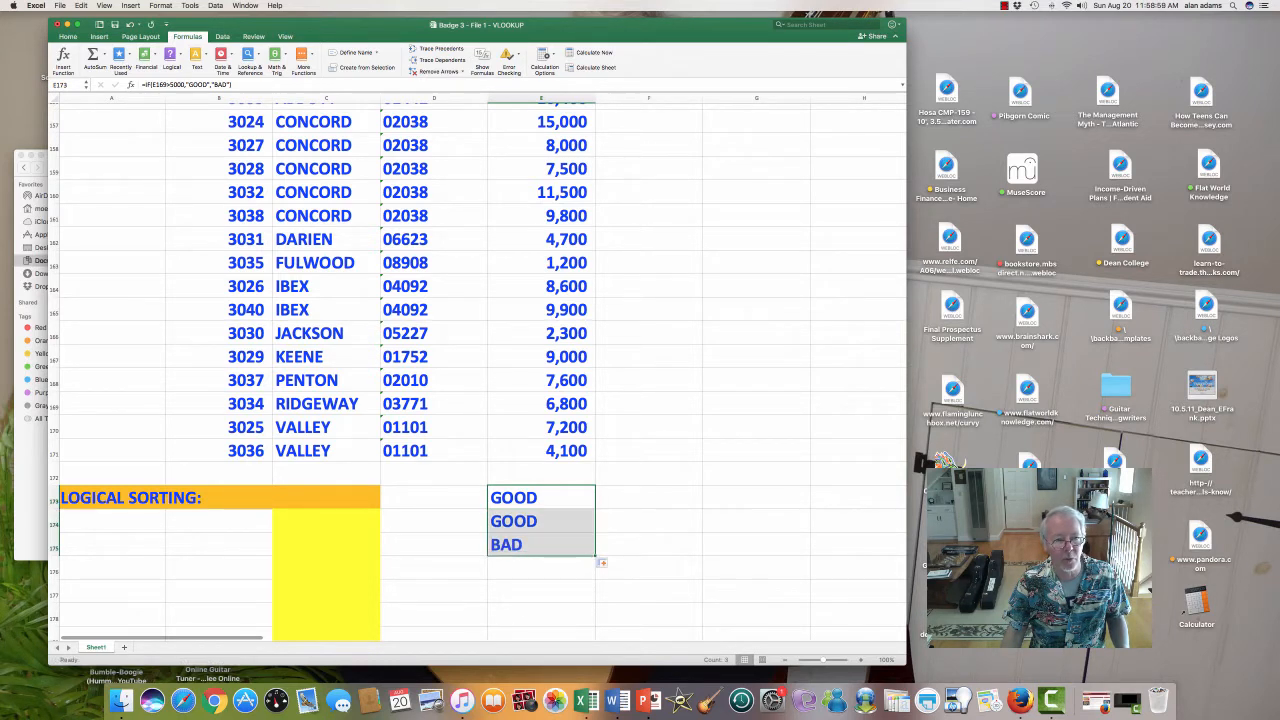
Compare the IF ratings in E173:E175 with the Ridgeway and Valley invoice amounts in E169:E171
click(541, 498)
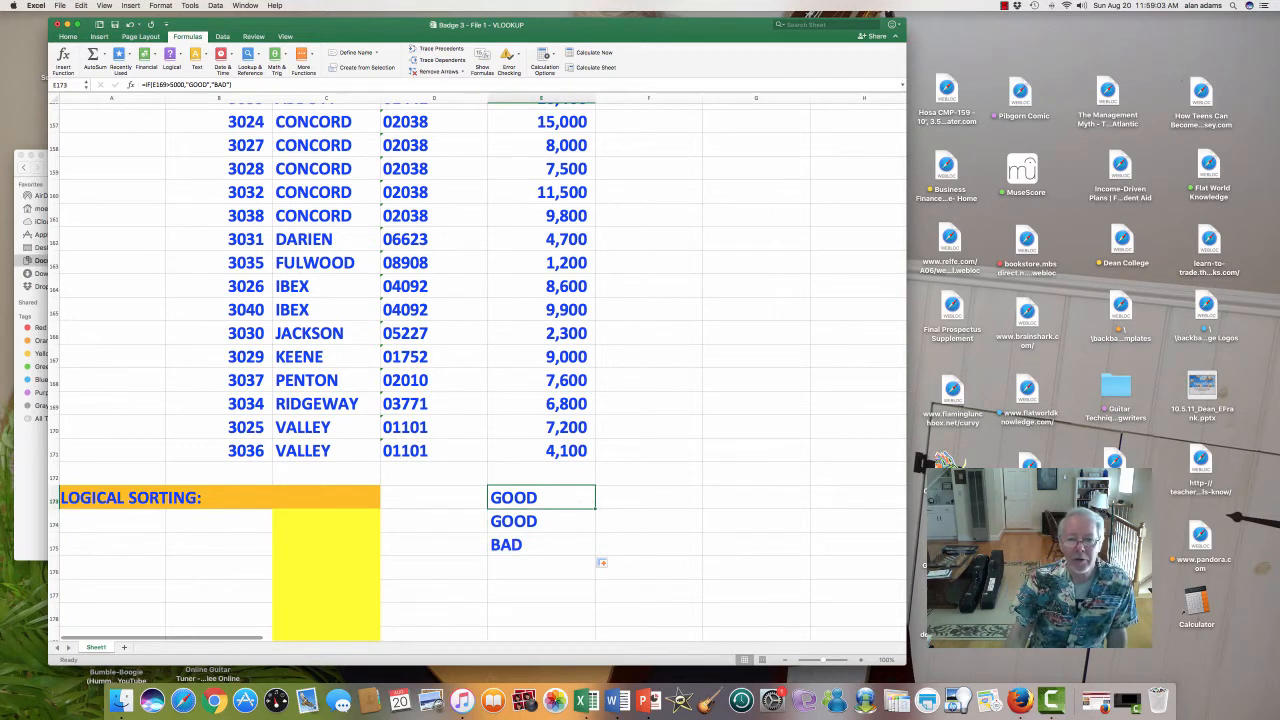
click(541, 404)
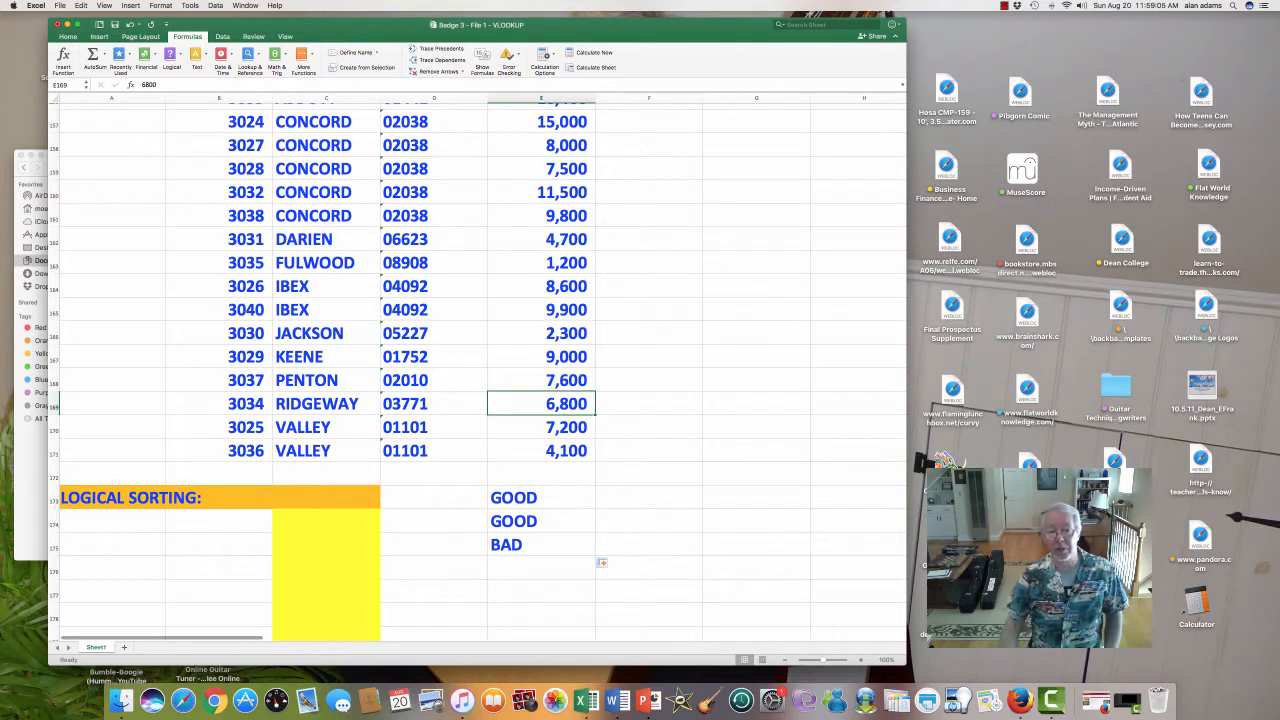
click(541, 427)
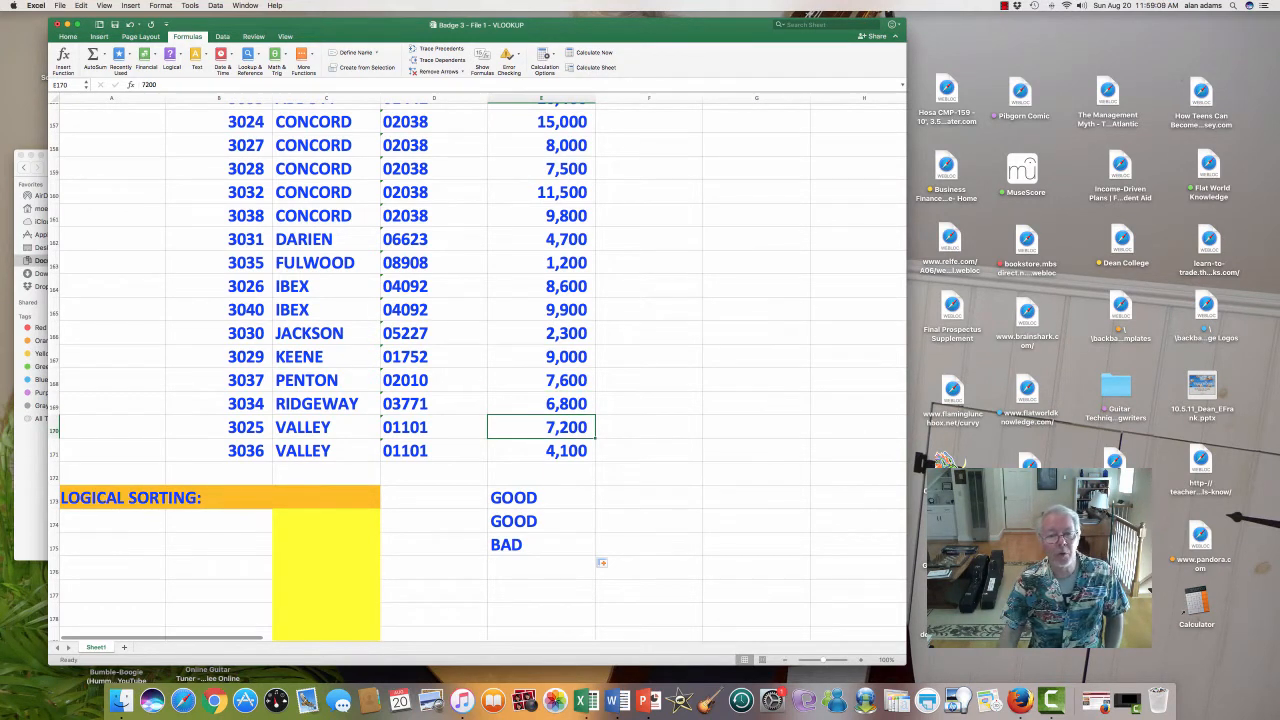
click(541, 451)
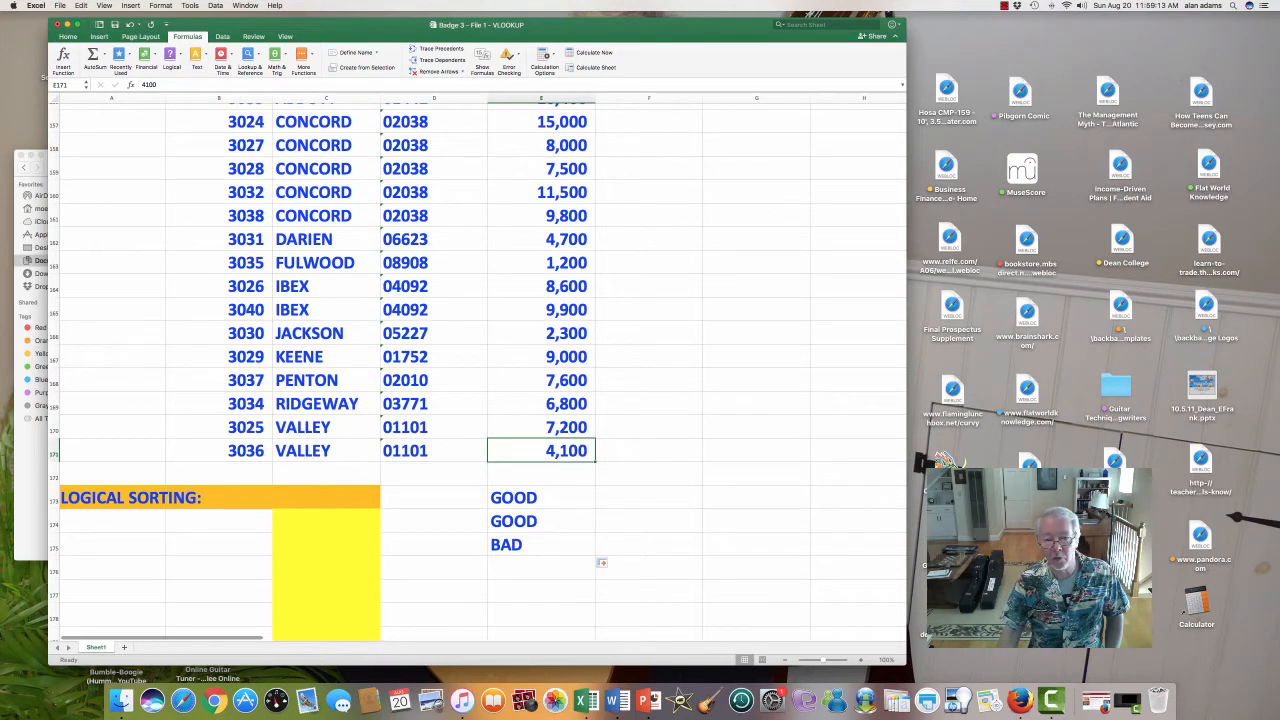
click(541, 498)
click(541, 521)
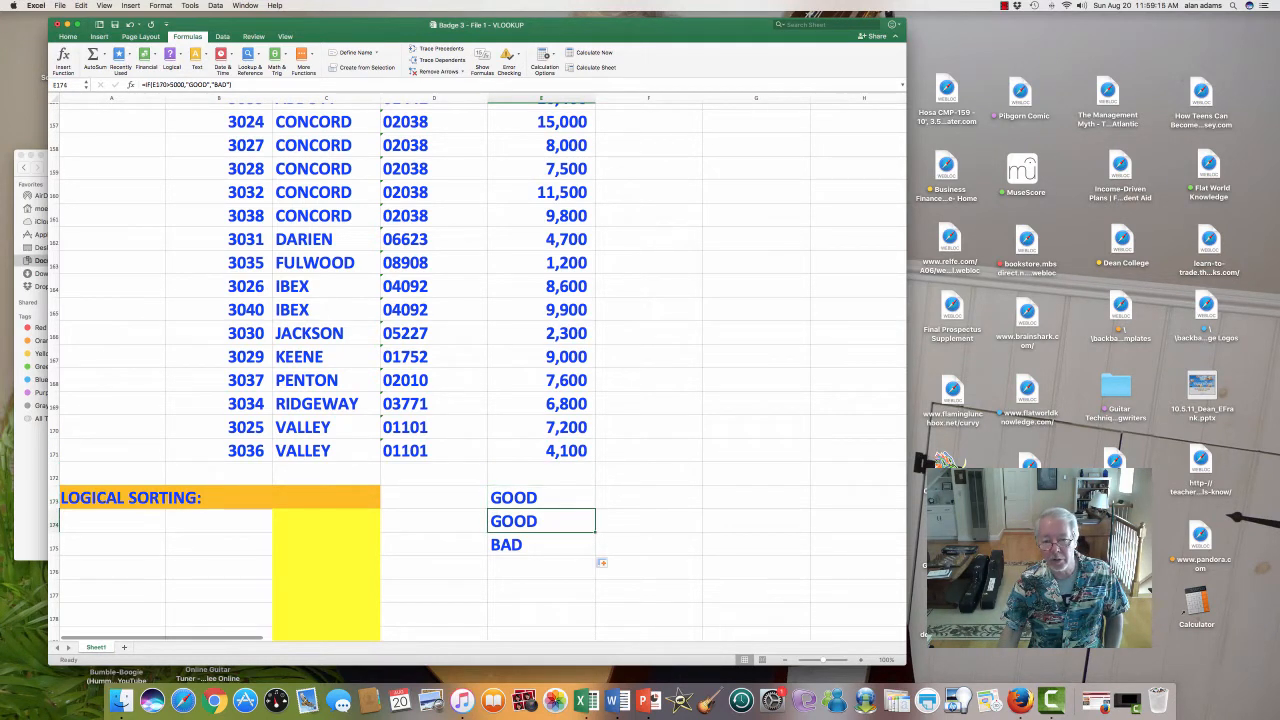
click(541, 545)
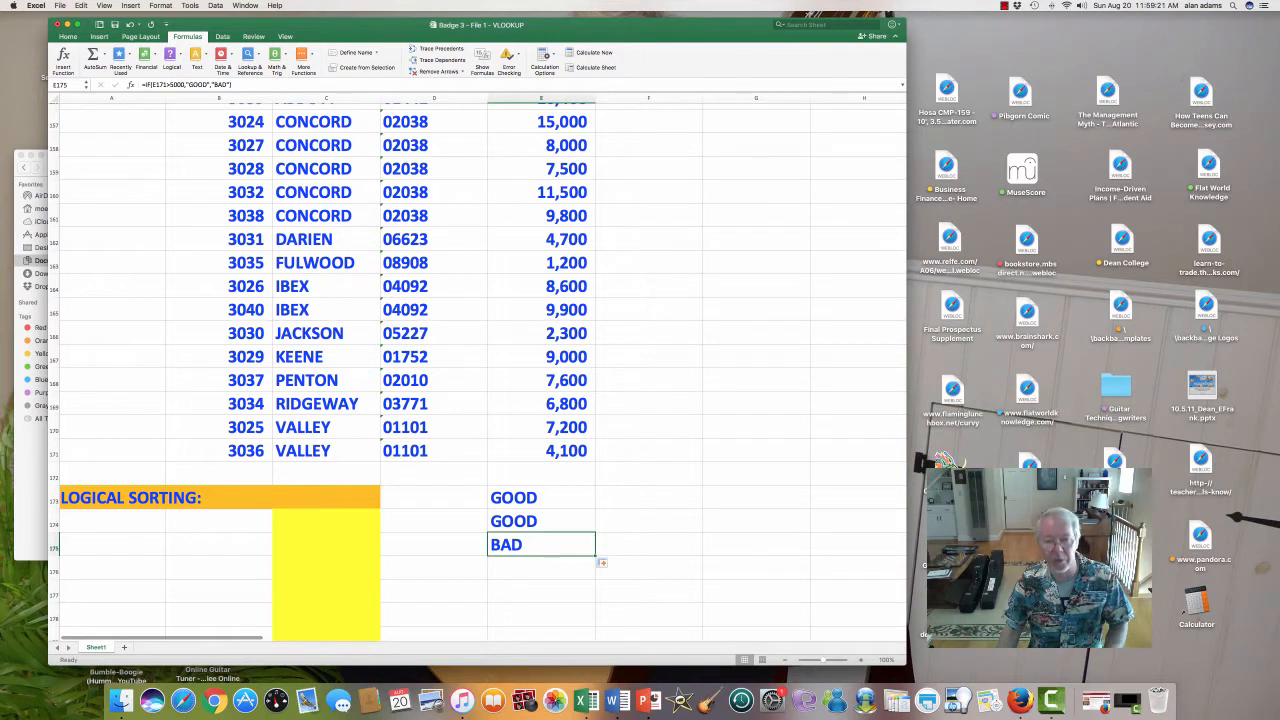
Clear the GOOD/BAD rating formulas from cells E173:E176
drag(540, 497, 540, 567)
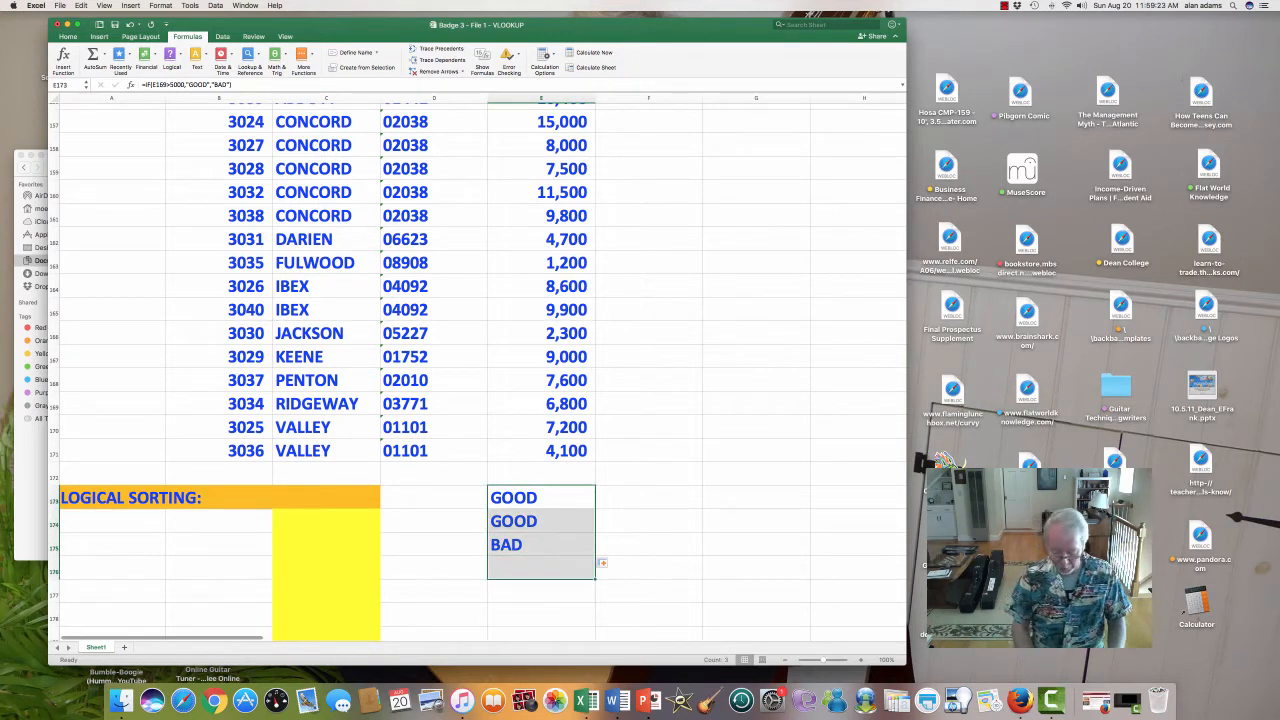
key(Delete)
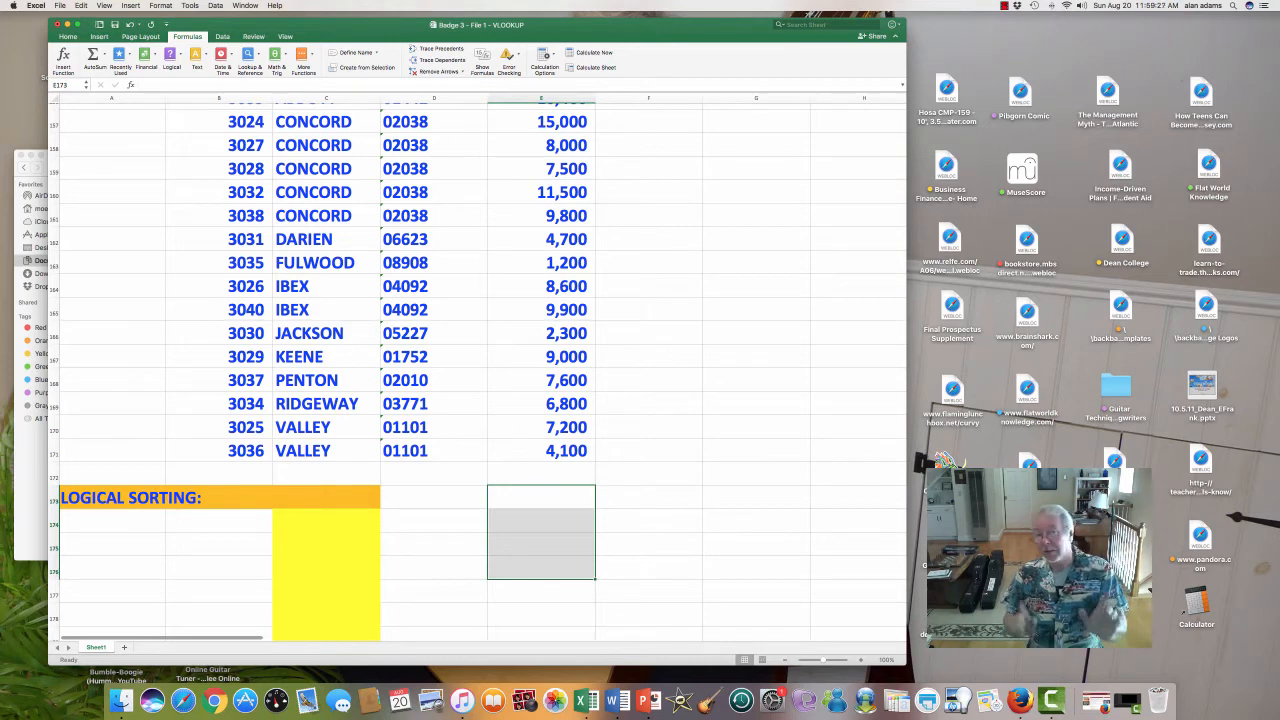
Examine the Boolean operators note on AND, OR and NOT, and the sales journal table below it
scroll(478, 370, up, 5)
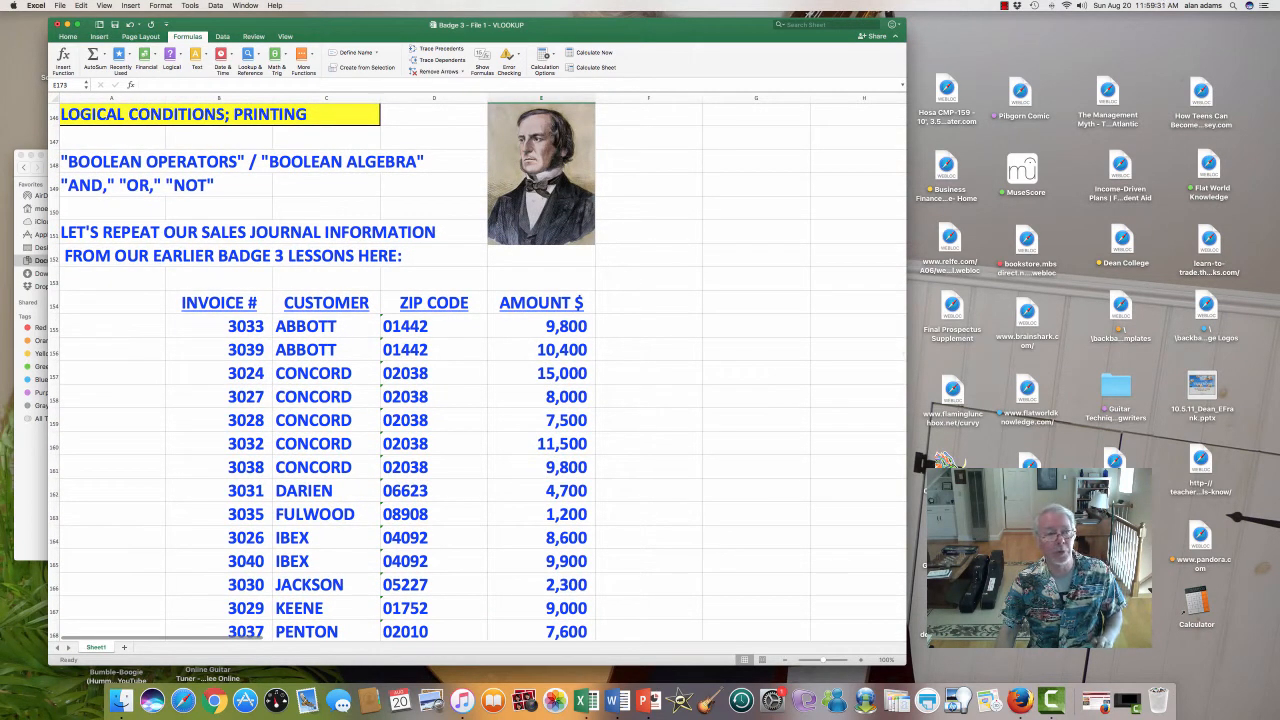
click(166, 190)
drag(158, 187, 212, 187)
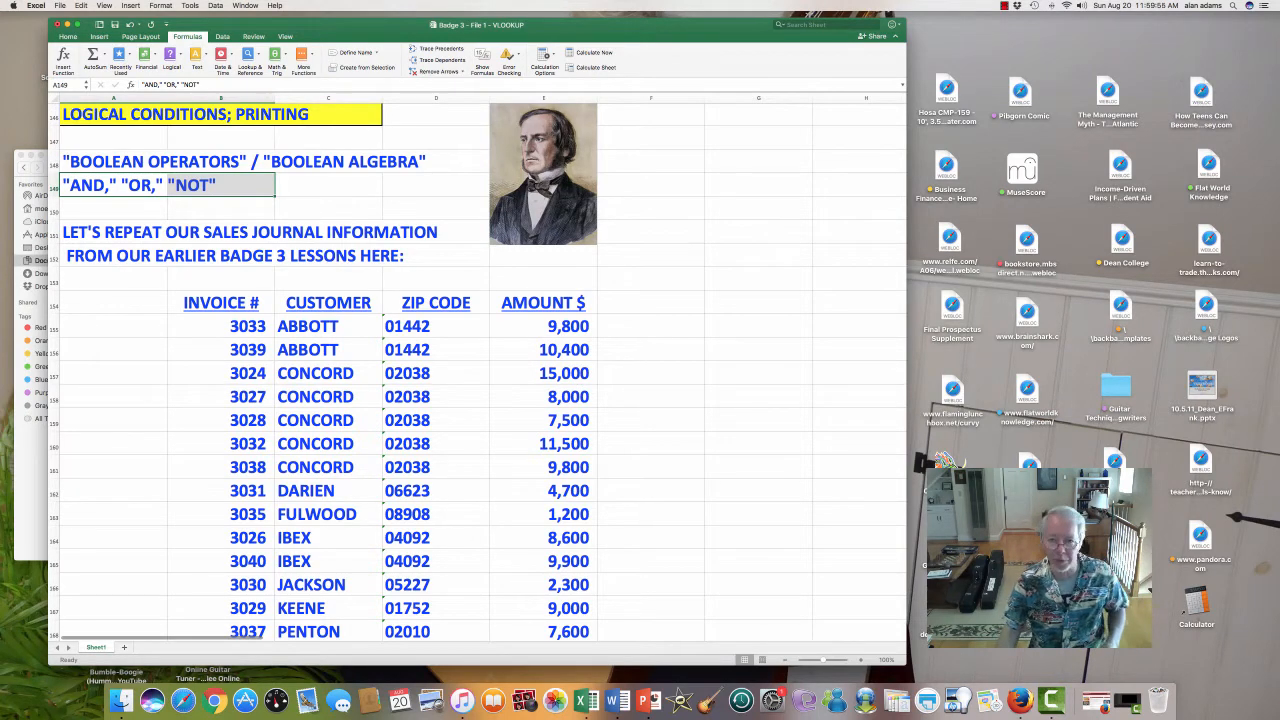
scroll(477, 370, down, 5)
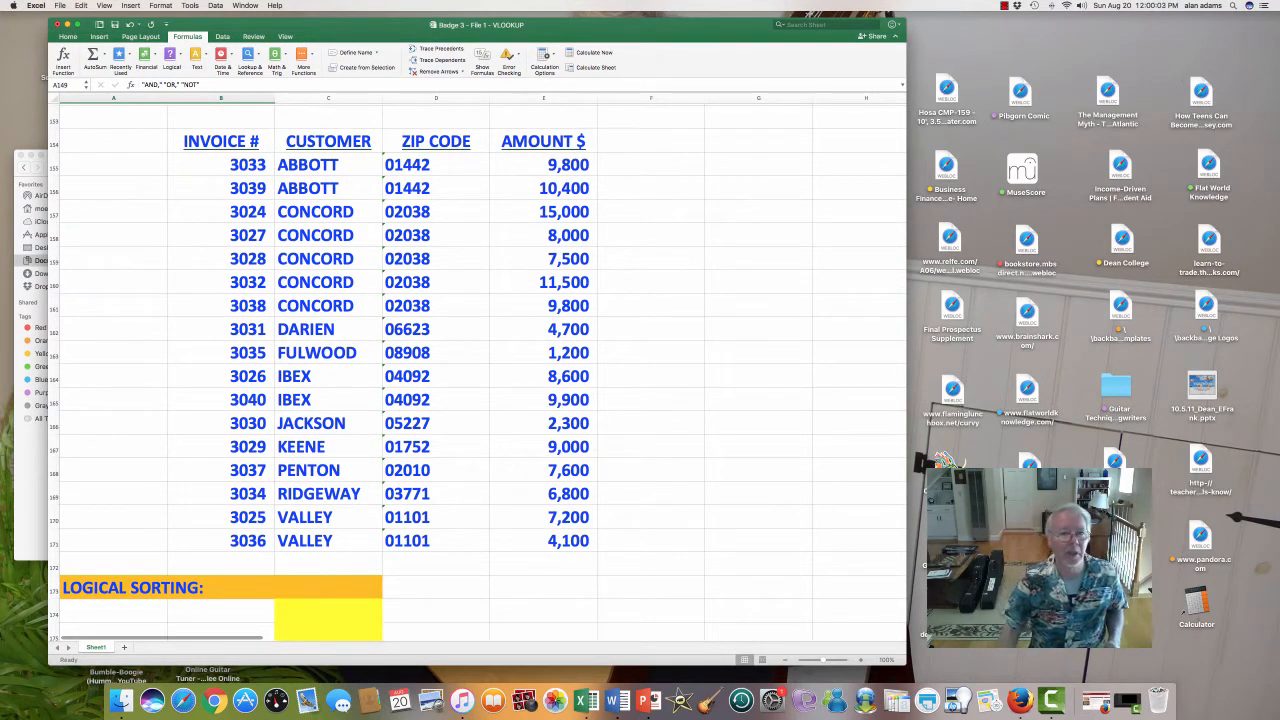
scroll(477, 370, down, 3)
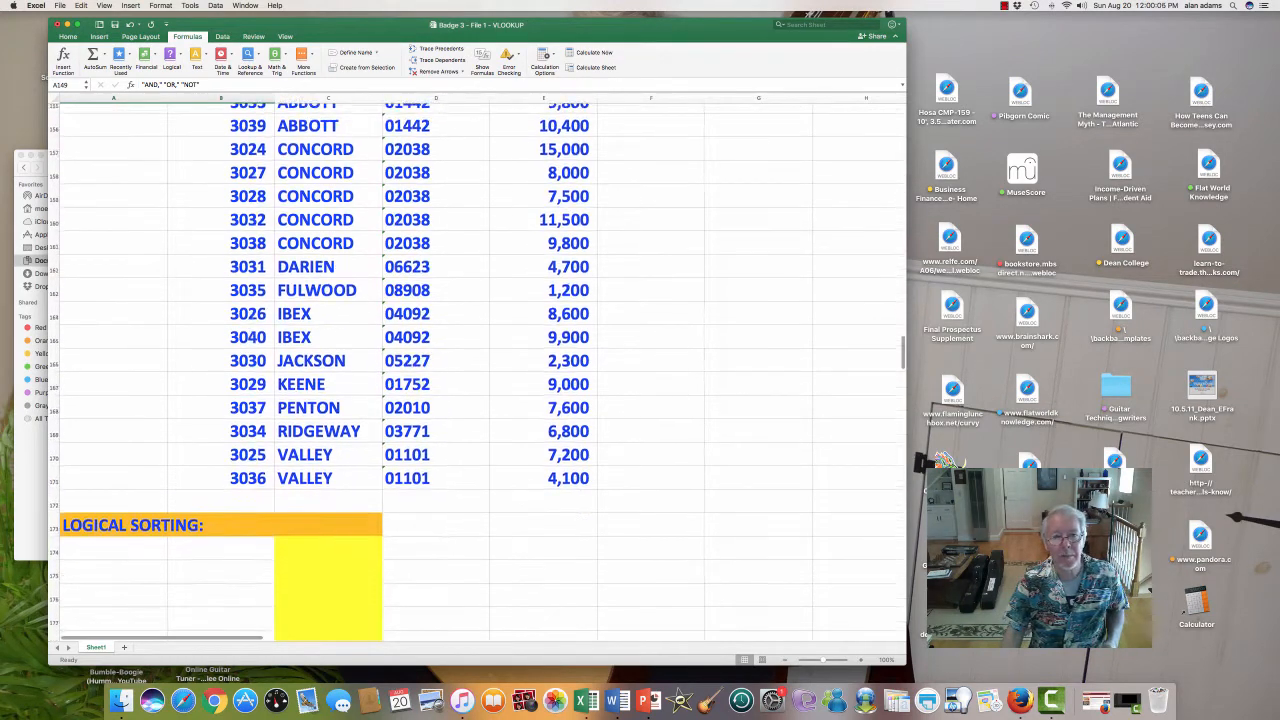
click(436, 569)
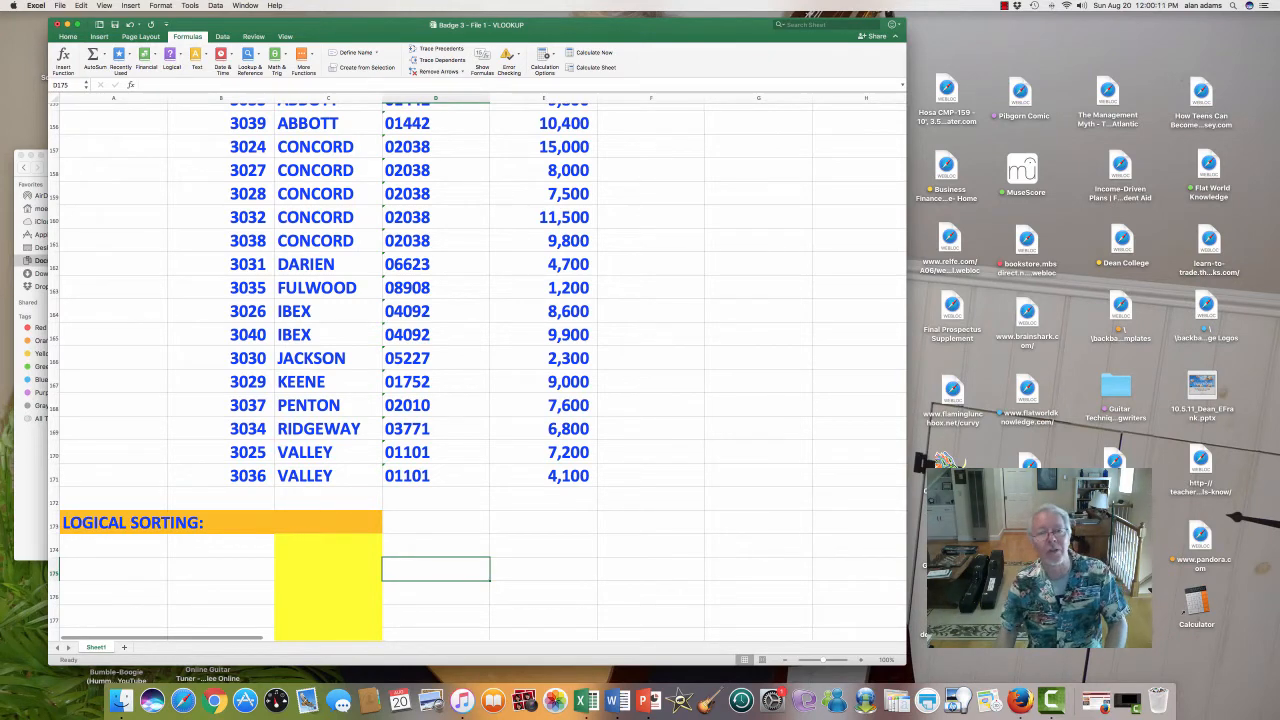
scroll(478, 370, up, 2)
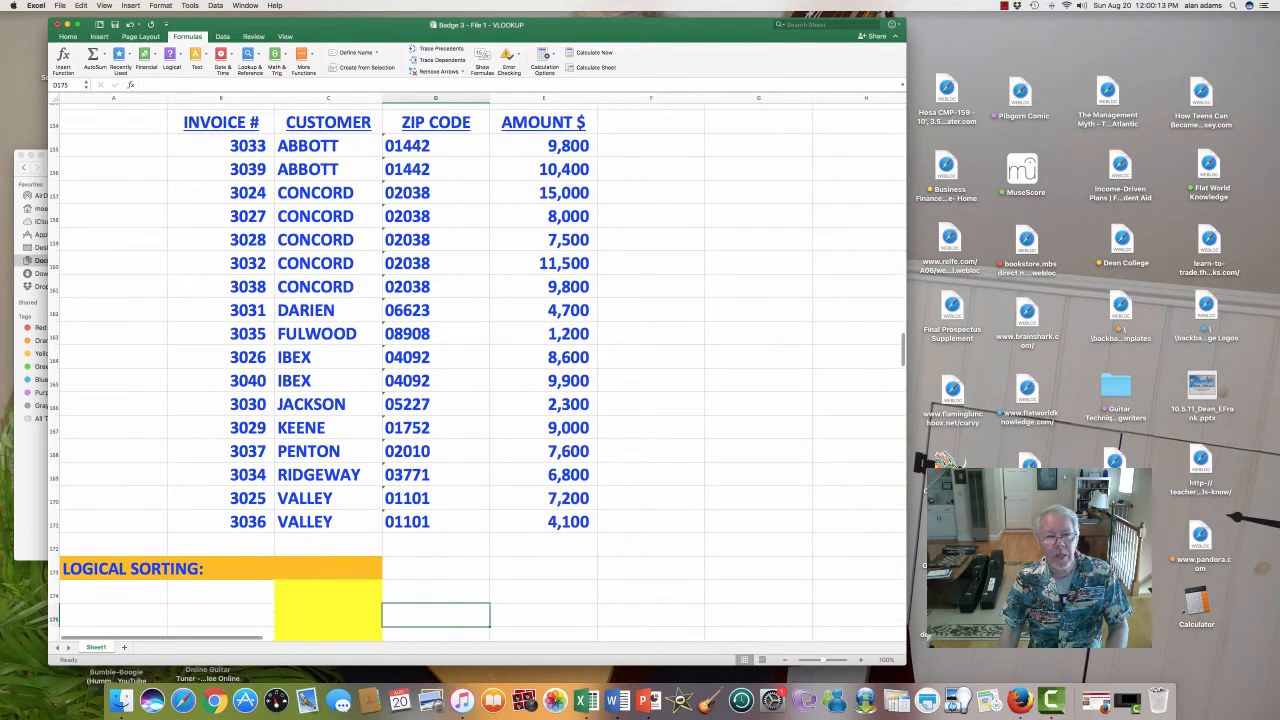
Start an AND formula in cell E173 with C169="VALLEY" as its first condition
click(543, 568)
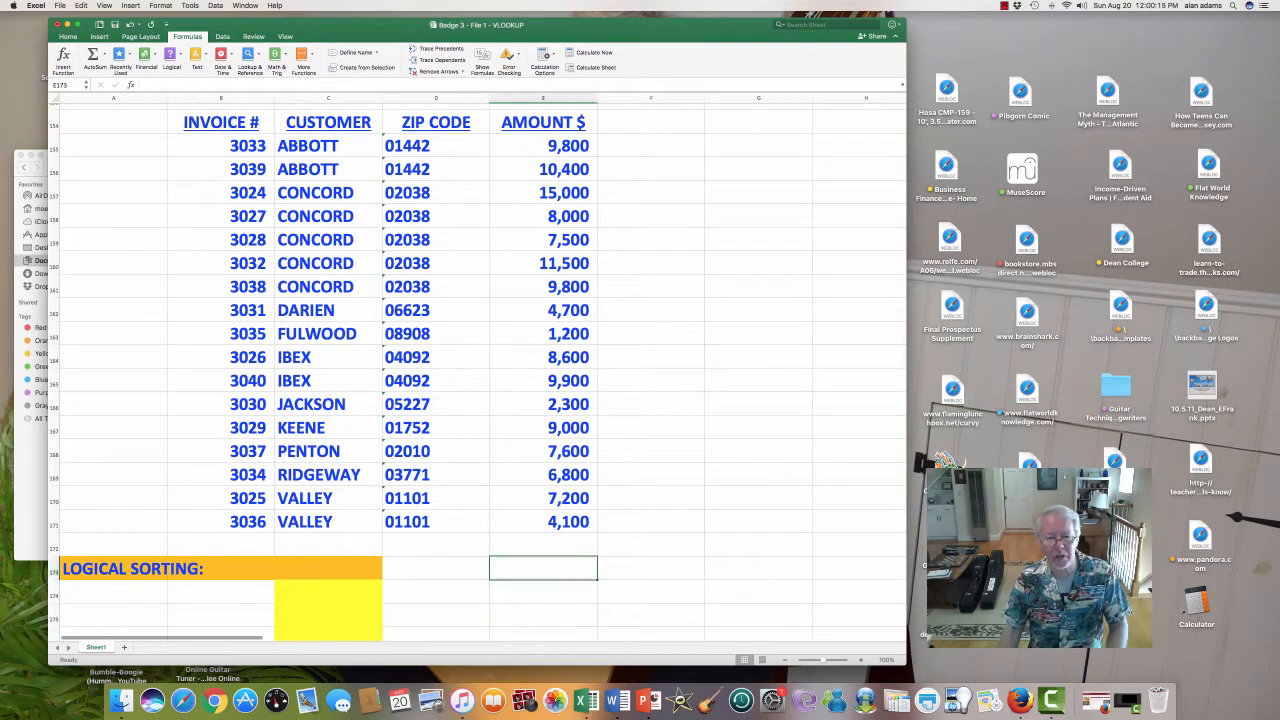
text(=AND()
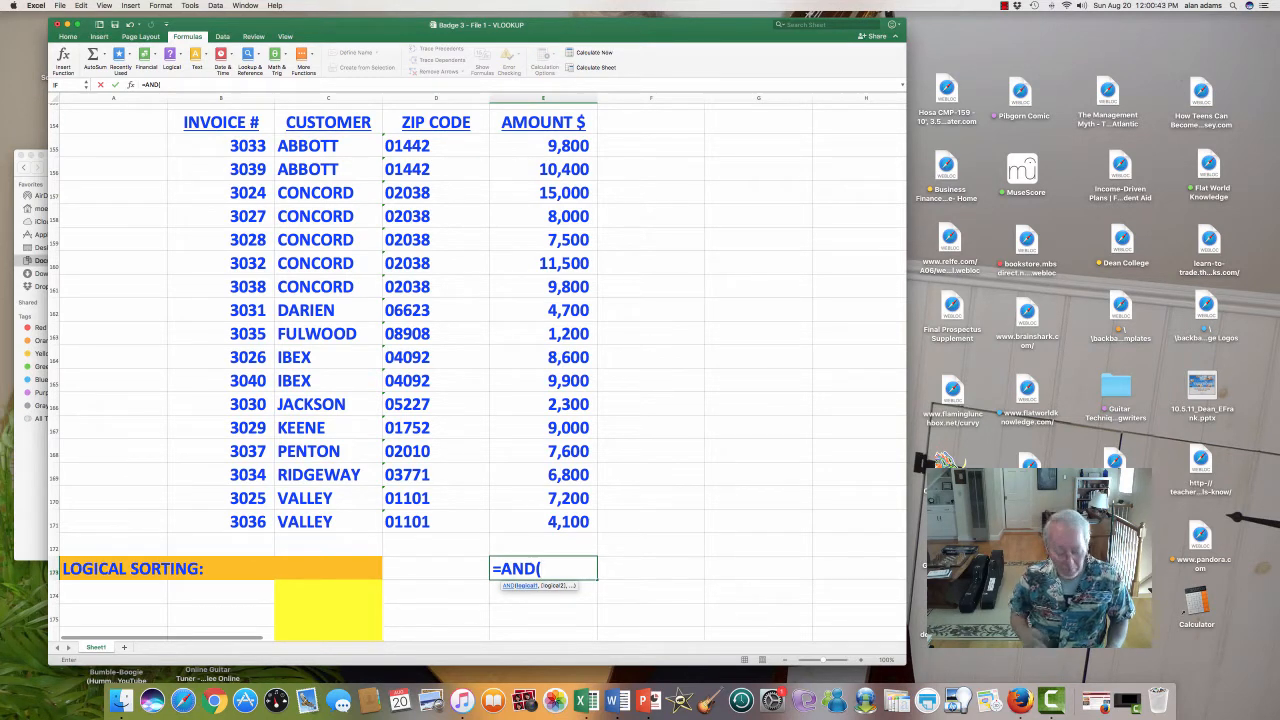
key(Up)
key(Up)
key(Up)
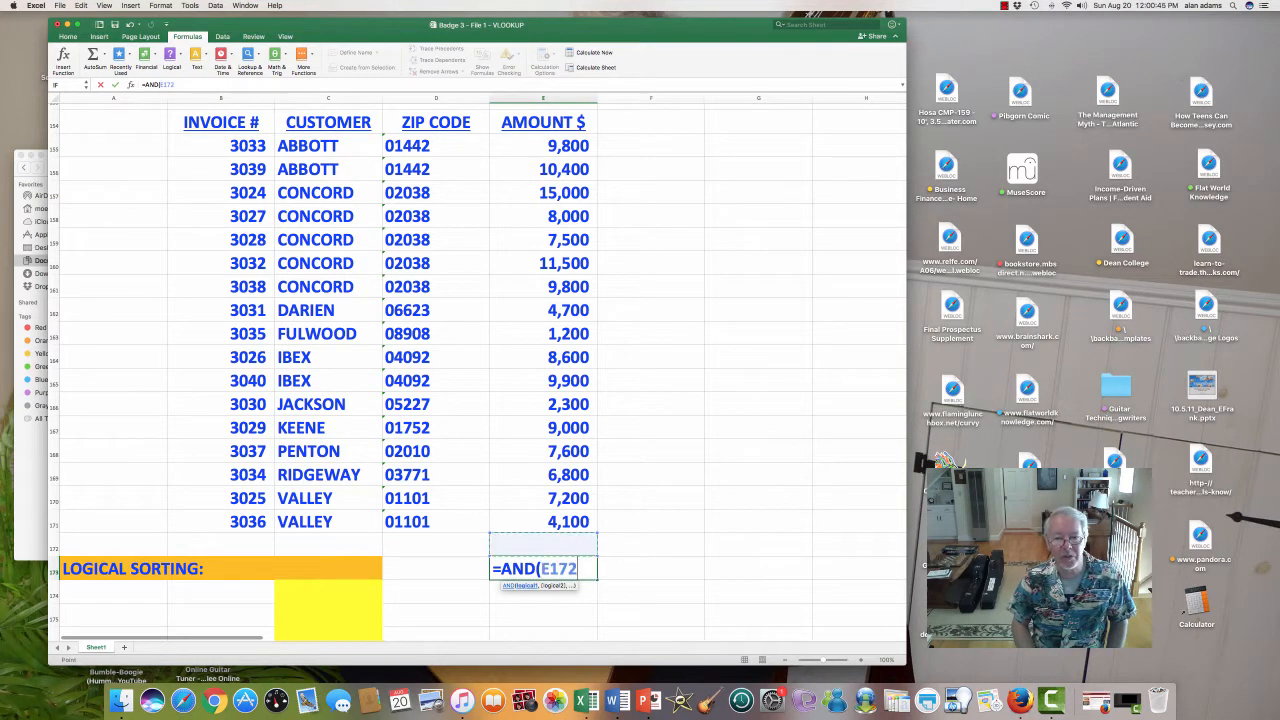
key(Left)
key(Left)
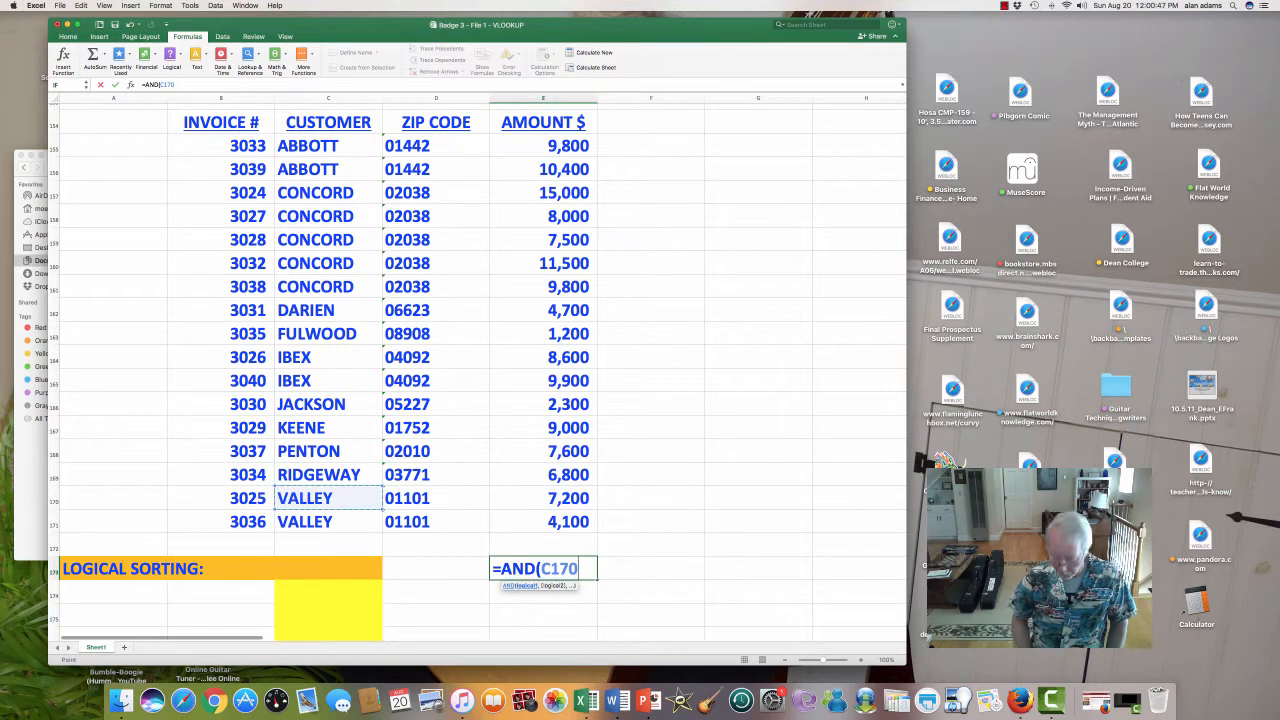
key(Up)
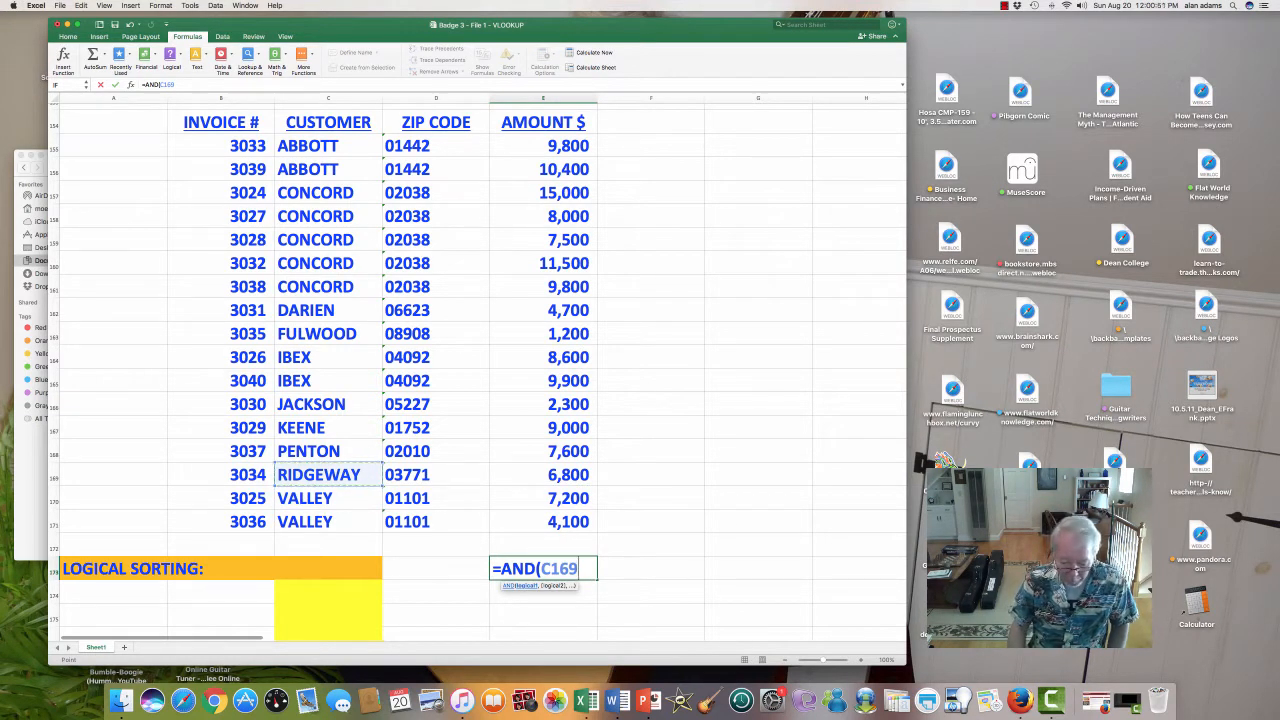
text(=)
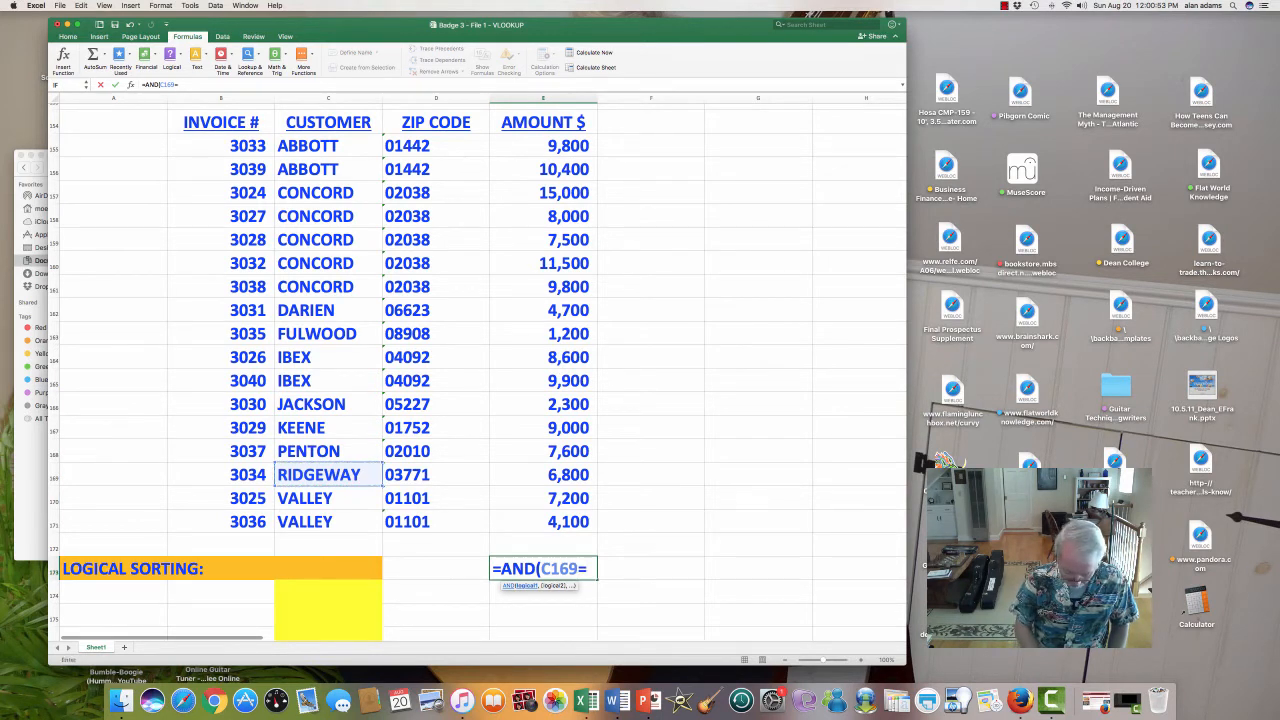
text("VALLE)
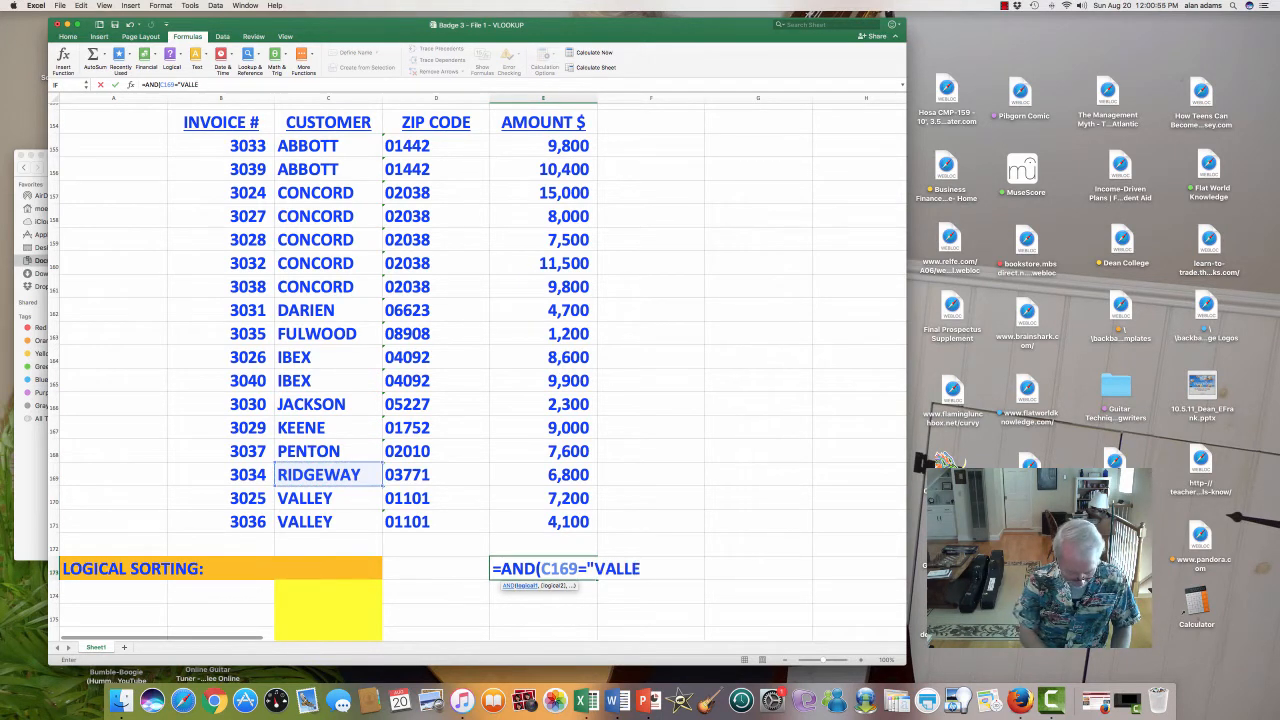
text(Y")
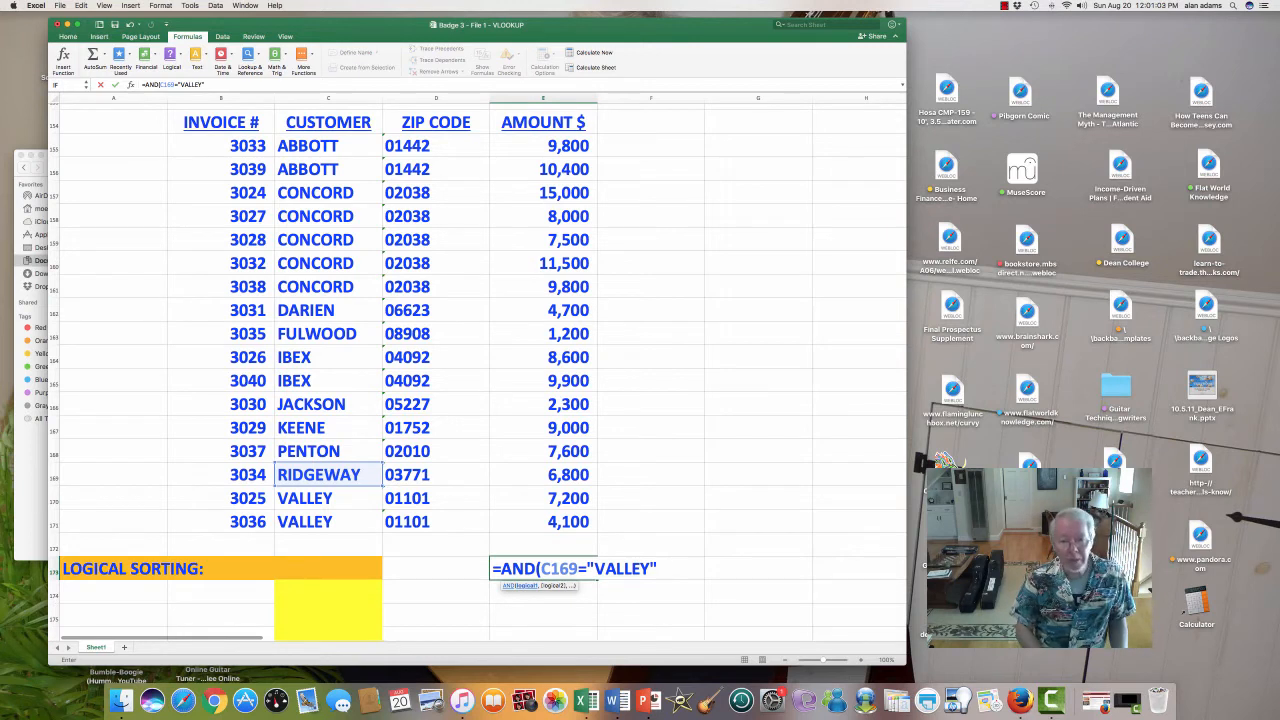
Add E169>5000 as the second condition and complete the formula =AND(C169="VALLEY",E169>5000) in E173
text(,)
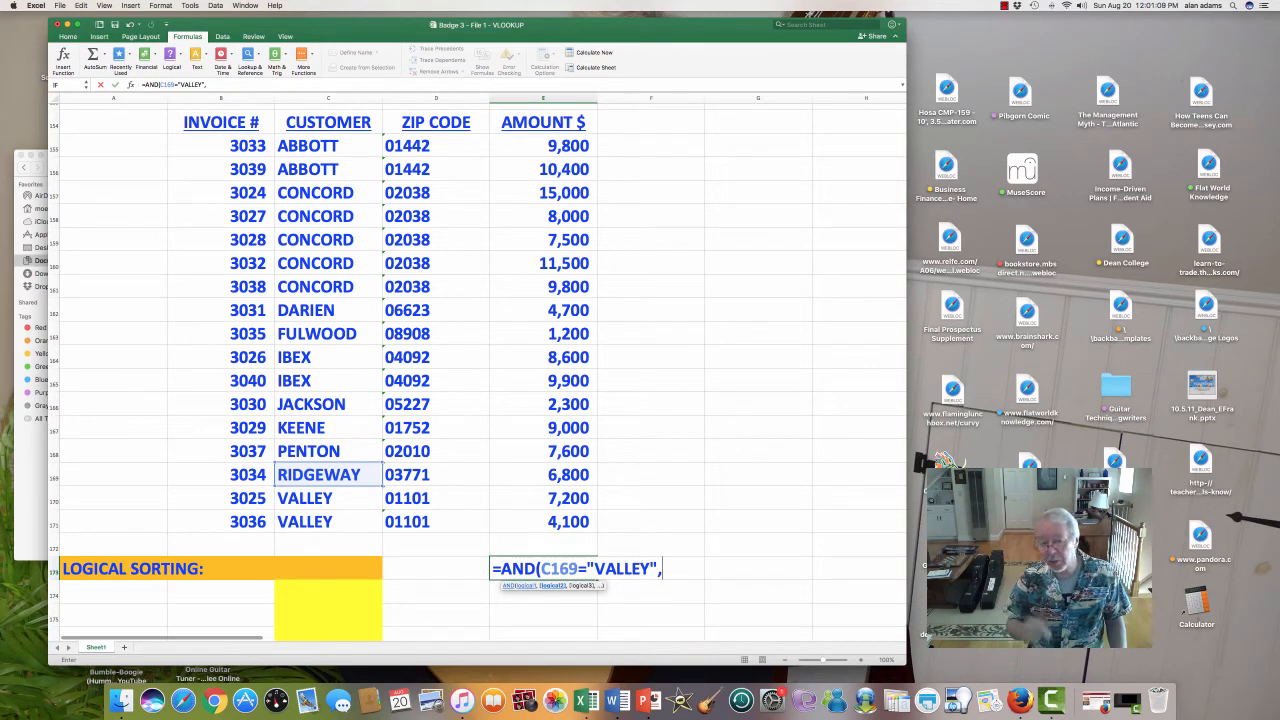
key(Up)
key(Up)
key(Up)
key(Up)
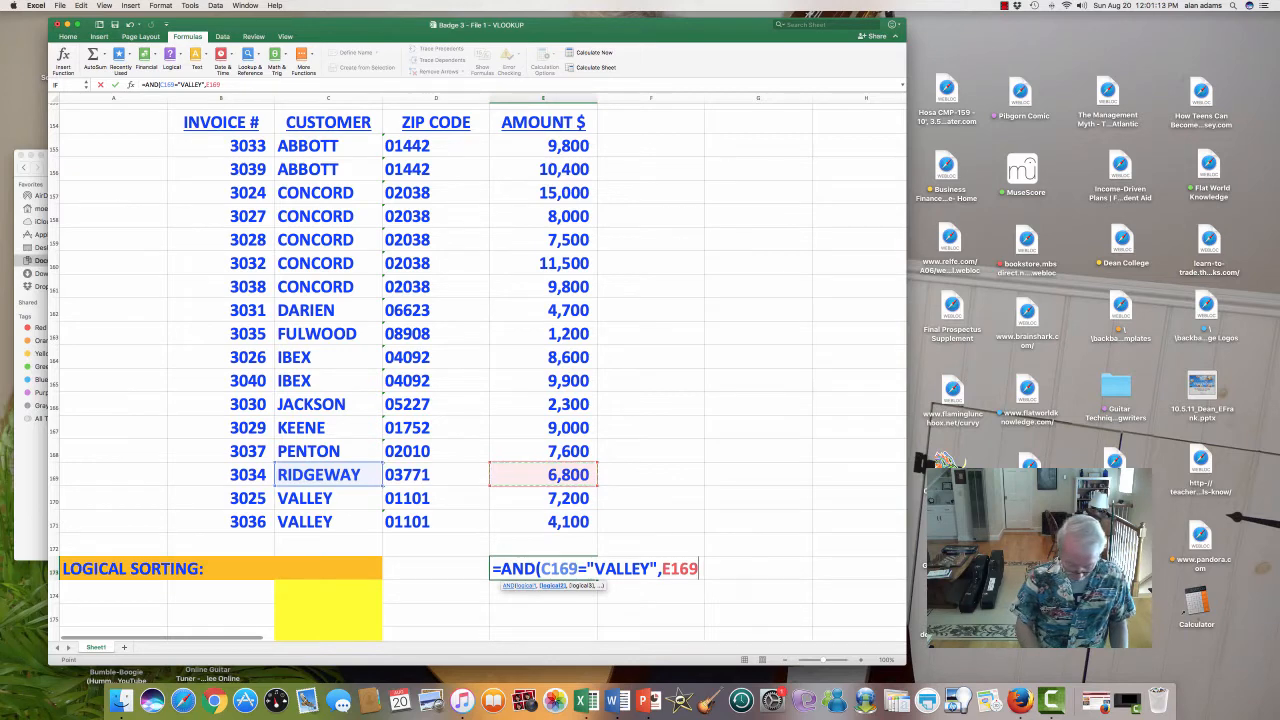
text(>5000)
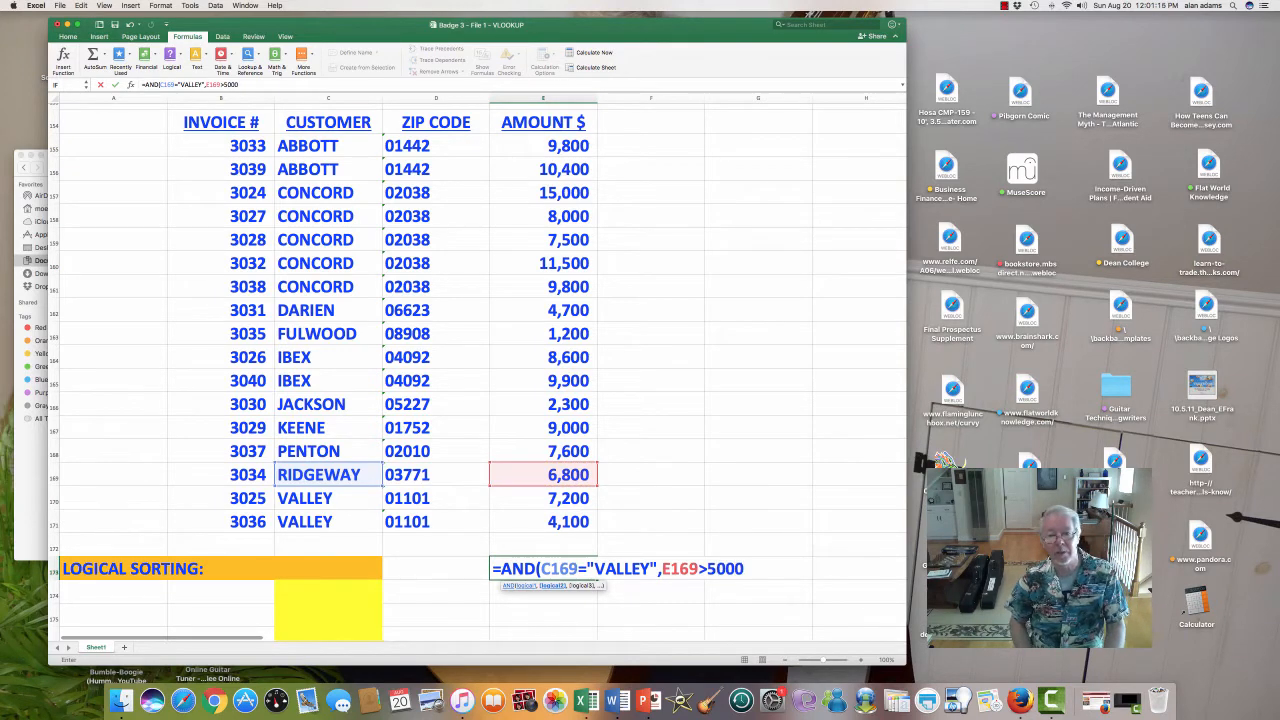
text())
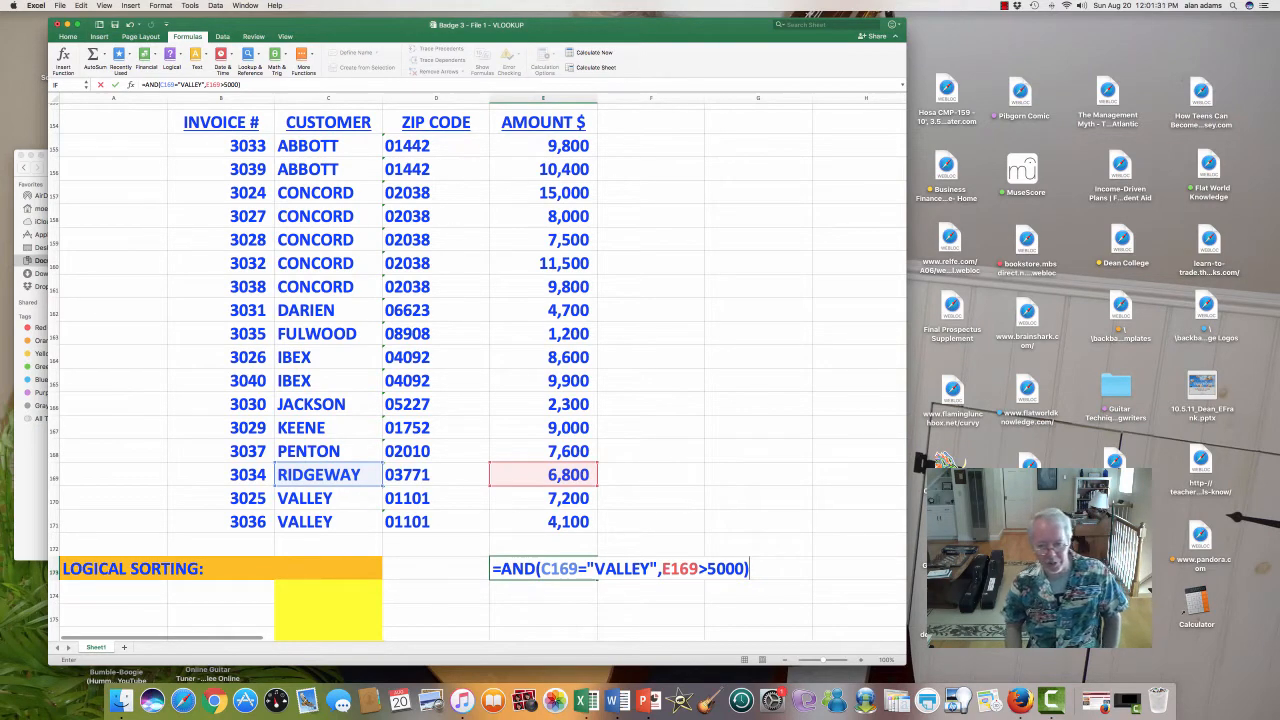
key(Return)
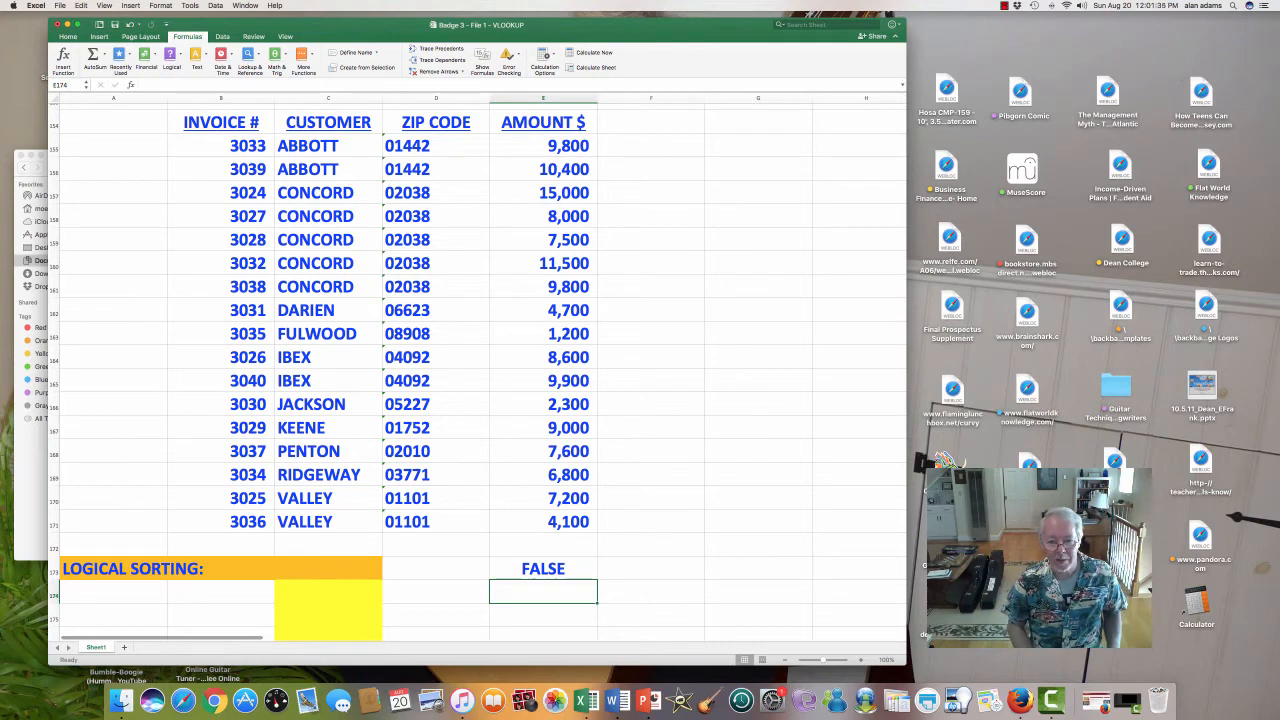
Fill the AND formula in E173 down through E175
click(543, 569)
scroll(480, 370, down, 1)
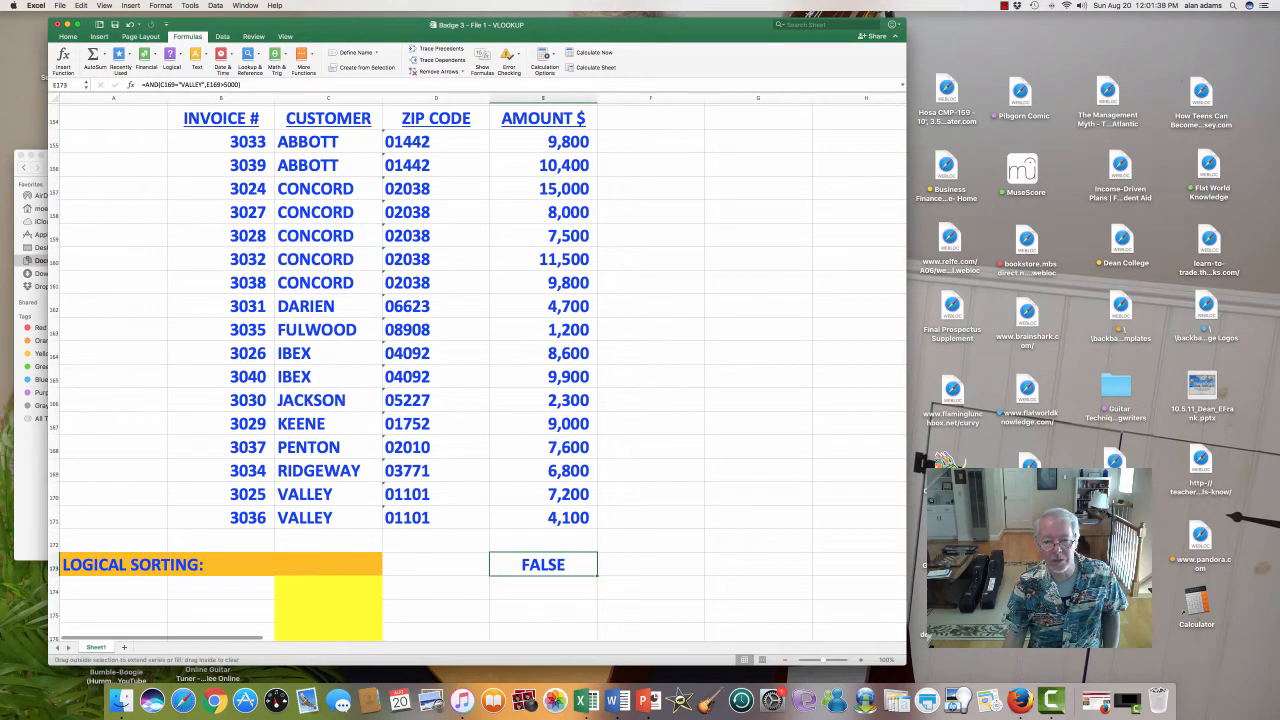
drag(597, 576, 597, 622)
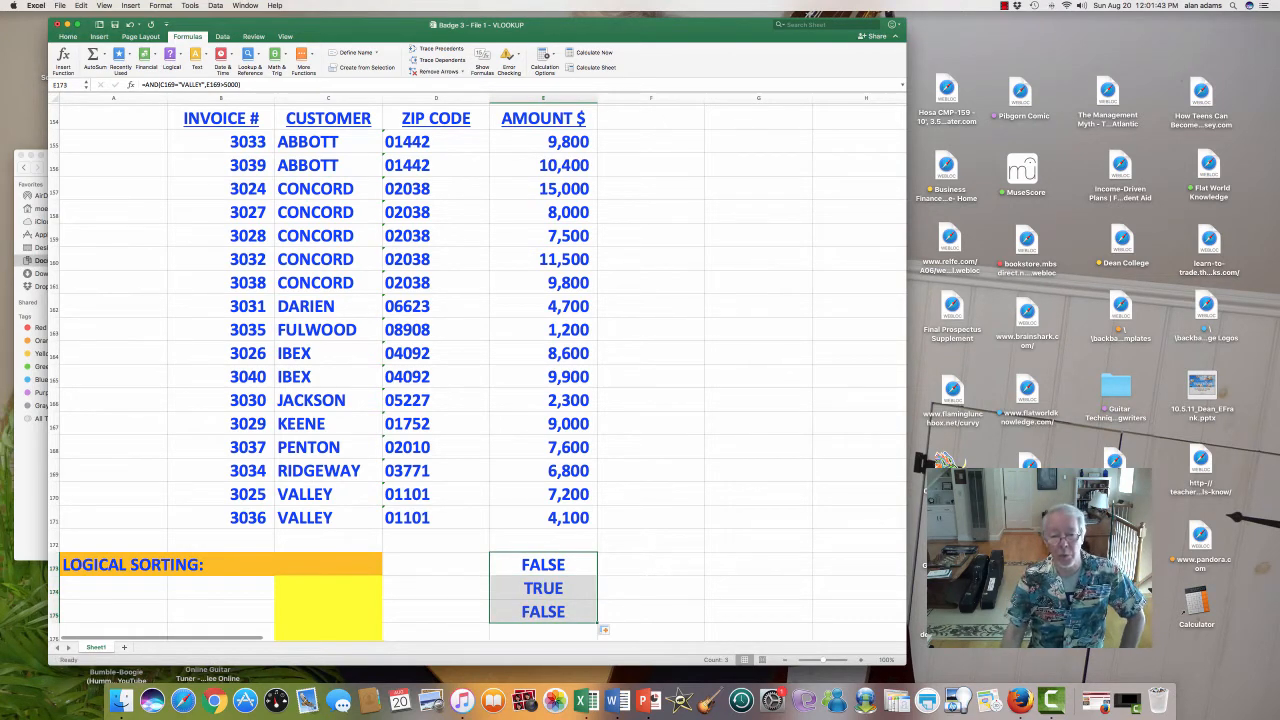
Check the AND formulas in E173, E174 and E175 against the customer names and invoice amounts they test
click(543, 565)
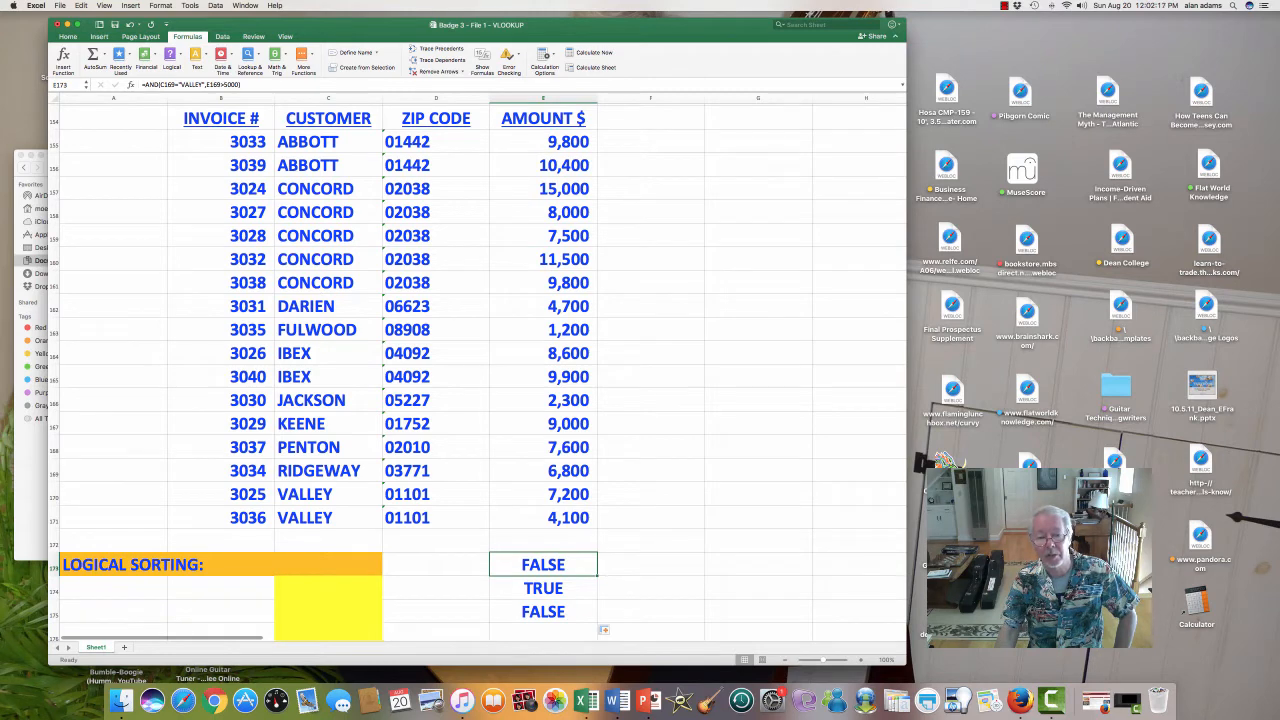
click(543, 588)
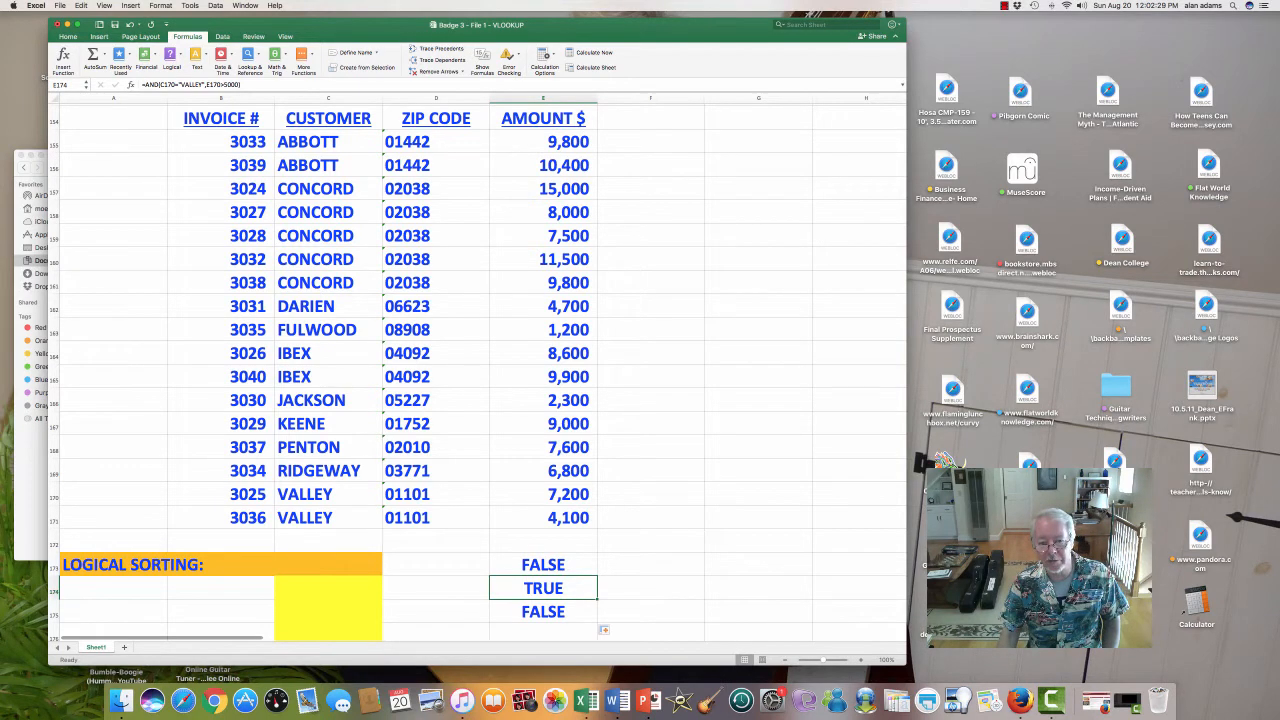
key(Down)
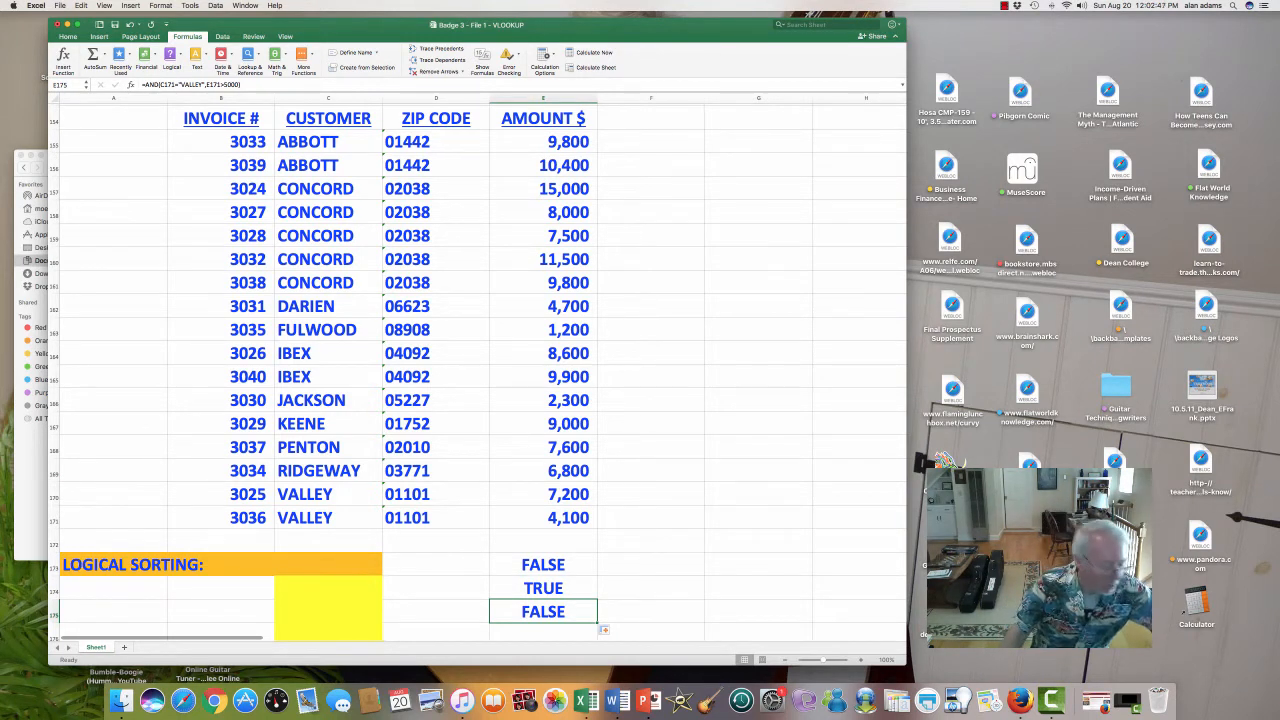
Clear the AND formulas from E173:E175 and select cell E173
drag(543, 564, 543, 611)
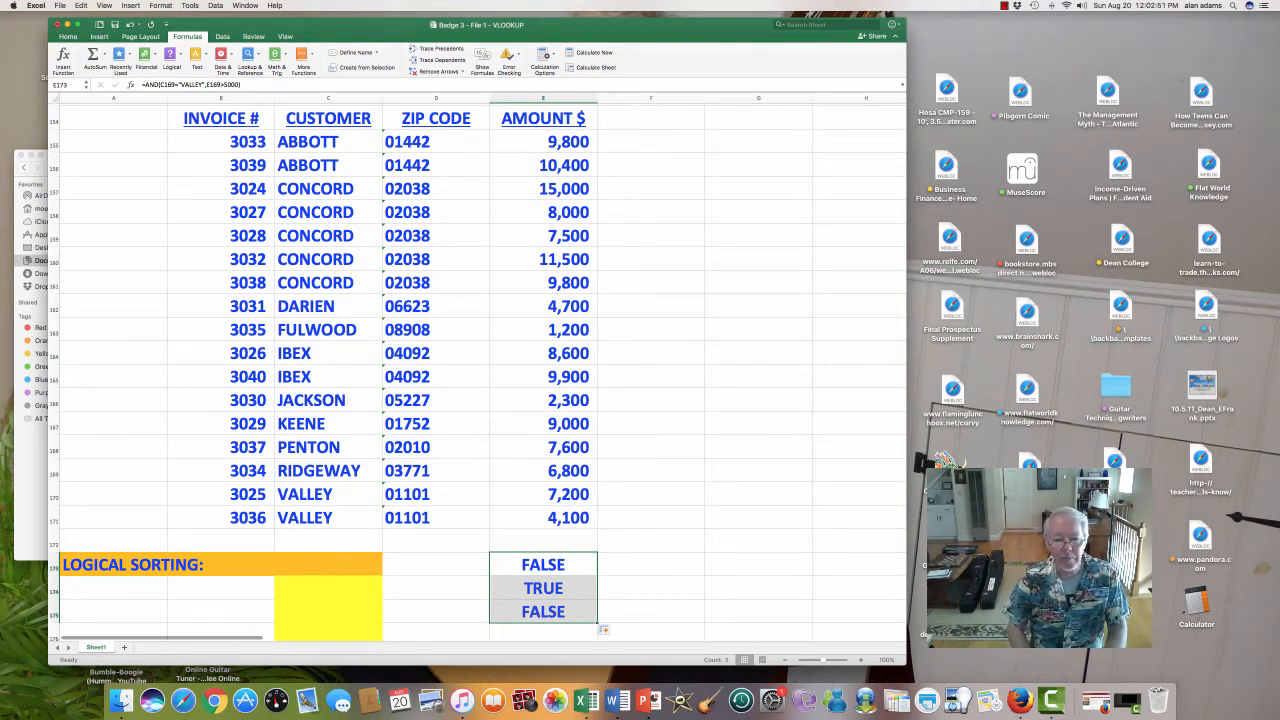
key(Delete)
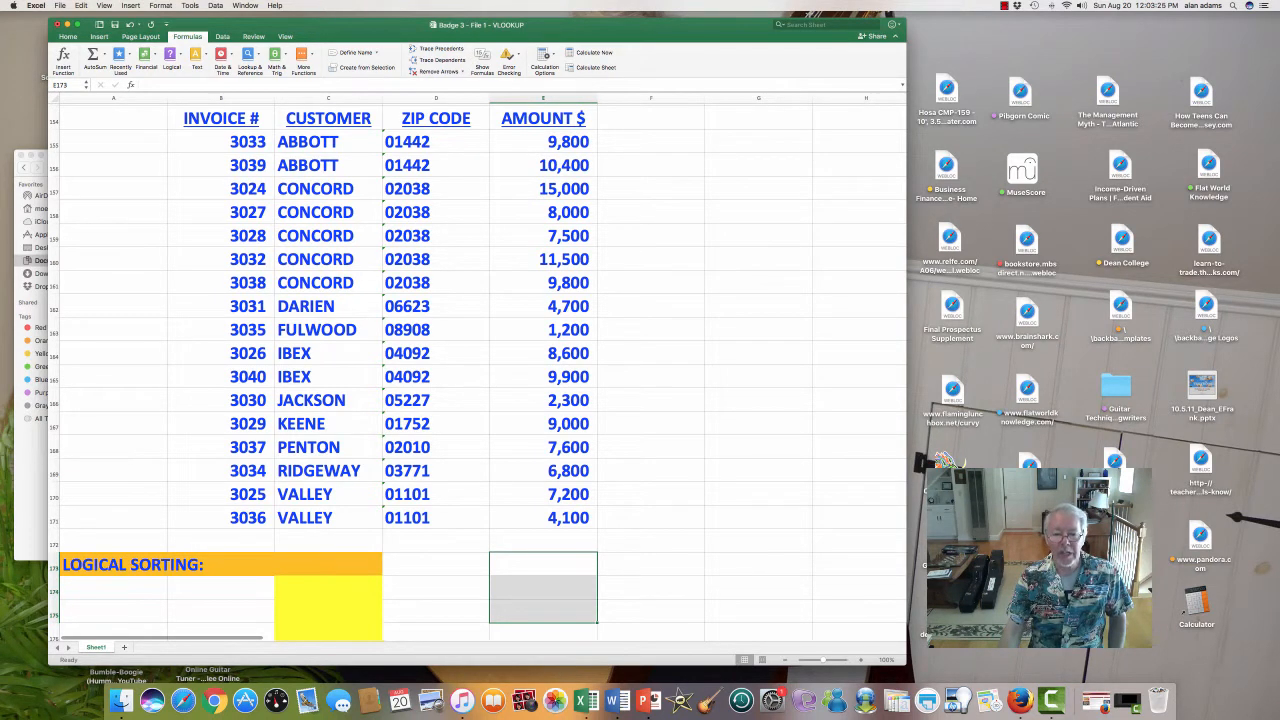
click(543, 564)
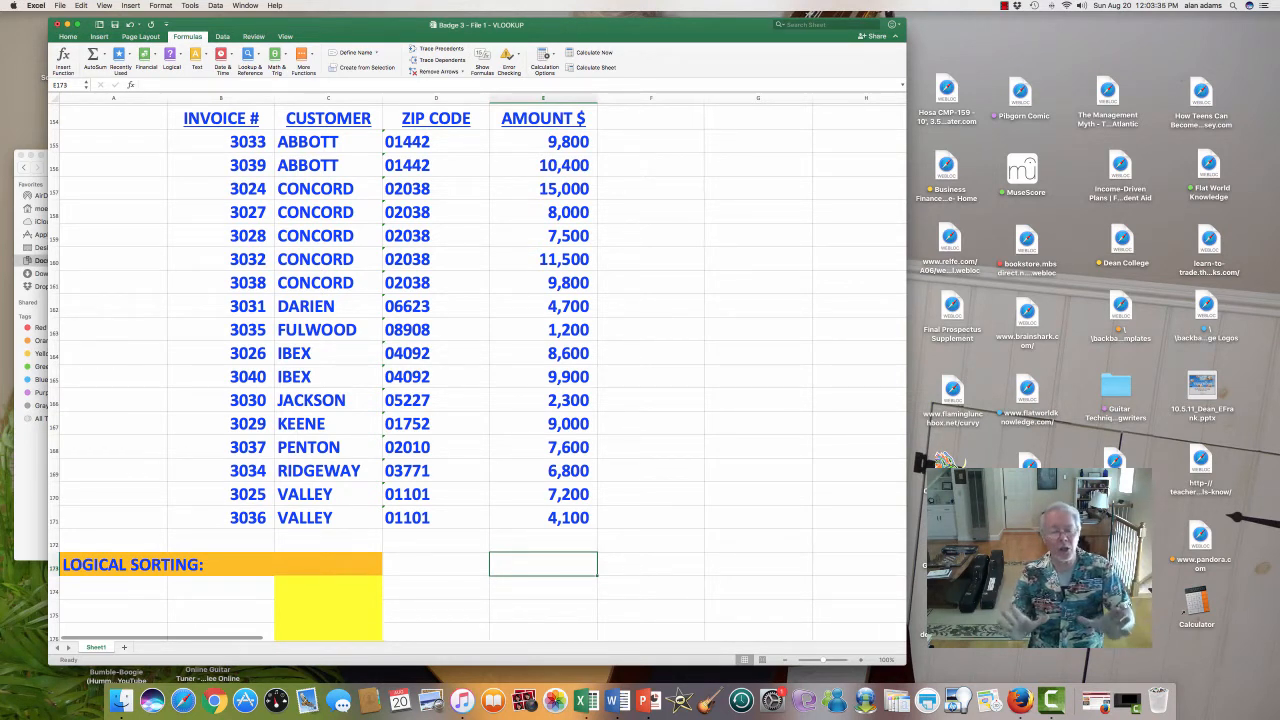
Start an IF formula in E173 with the logical test C155="CONCORD"
text(=IF()
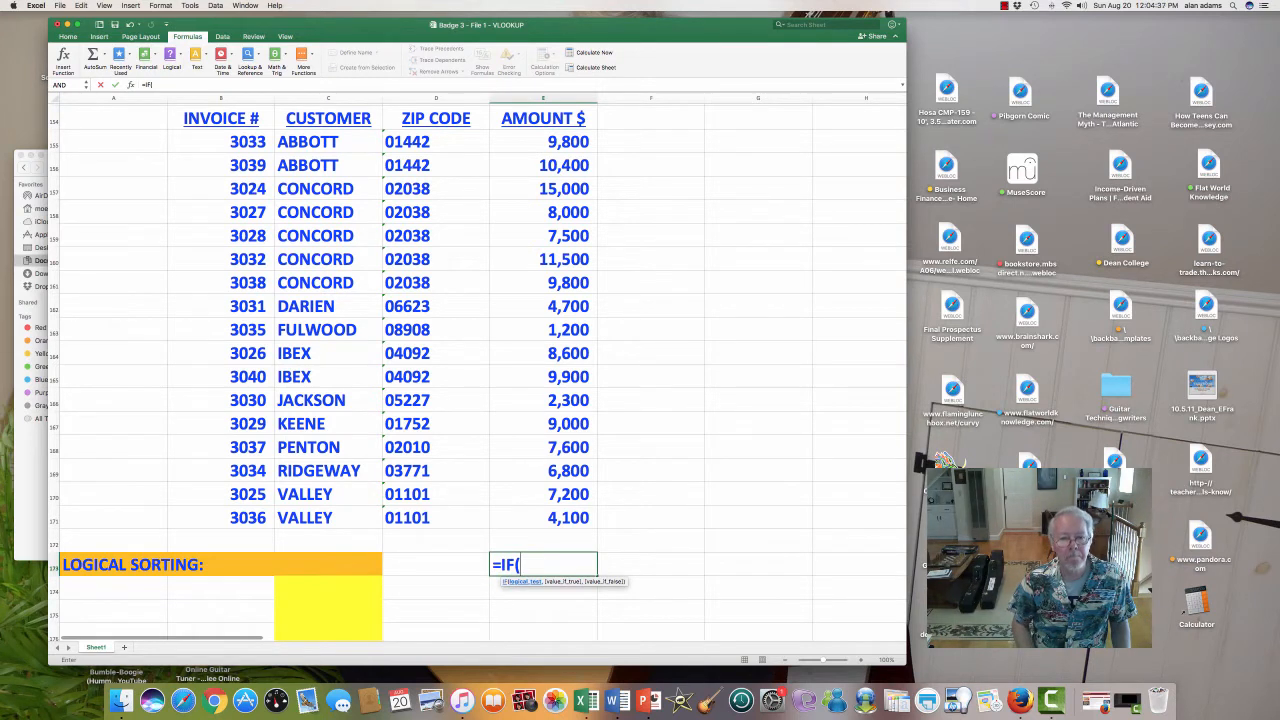
key(Up)
key(Up)
key(Up)
key(Up)
key(Up)
key(Up)
key(Up)
key(Up)
key(Up)
key(Up)
key(Up)
key(Up)
key(Up)
key(Up)
key(Up)
key(Up)
key(Up)
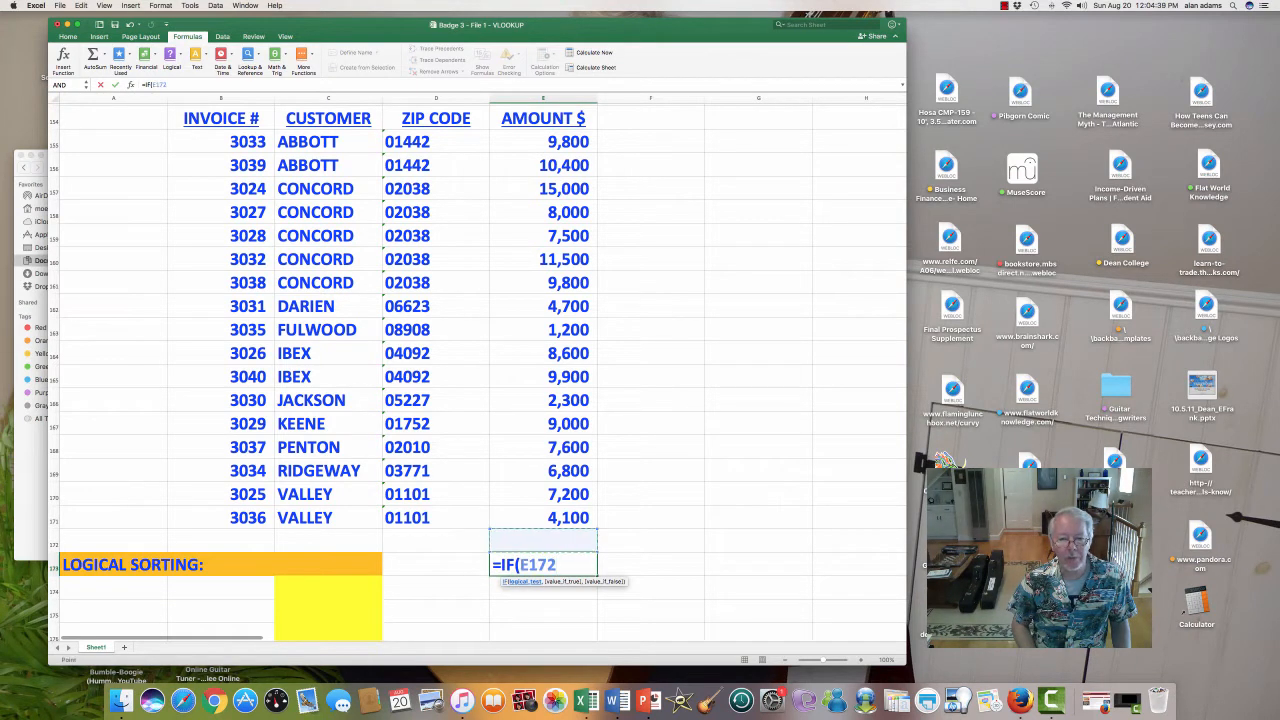
key(Left)
key(Left)
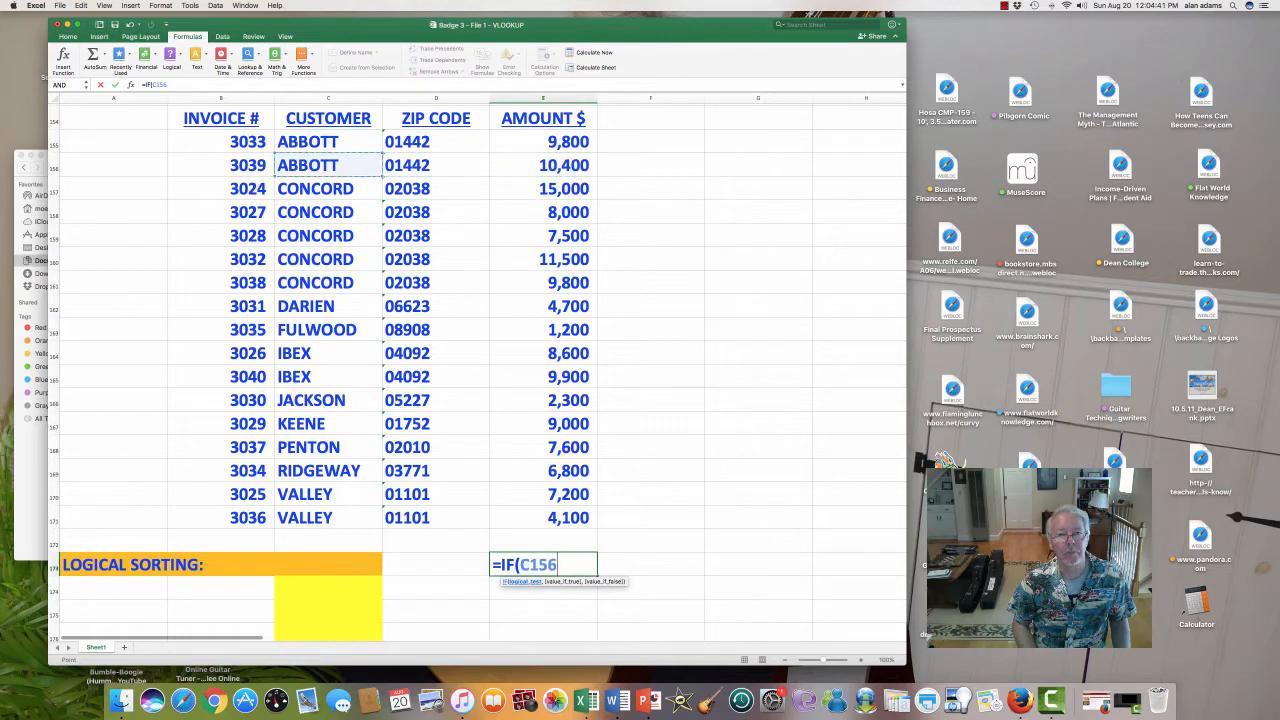
key(Up)
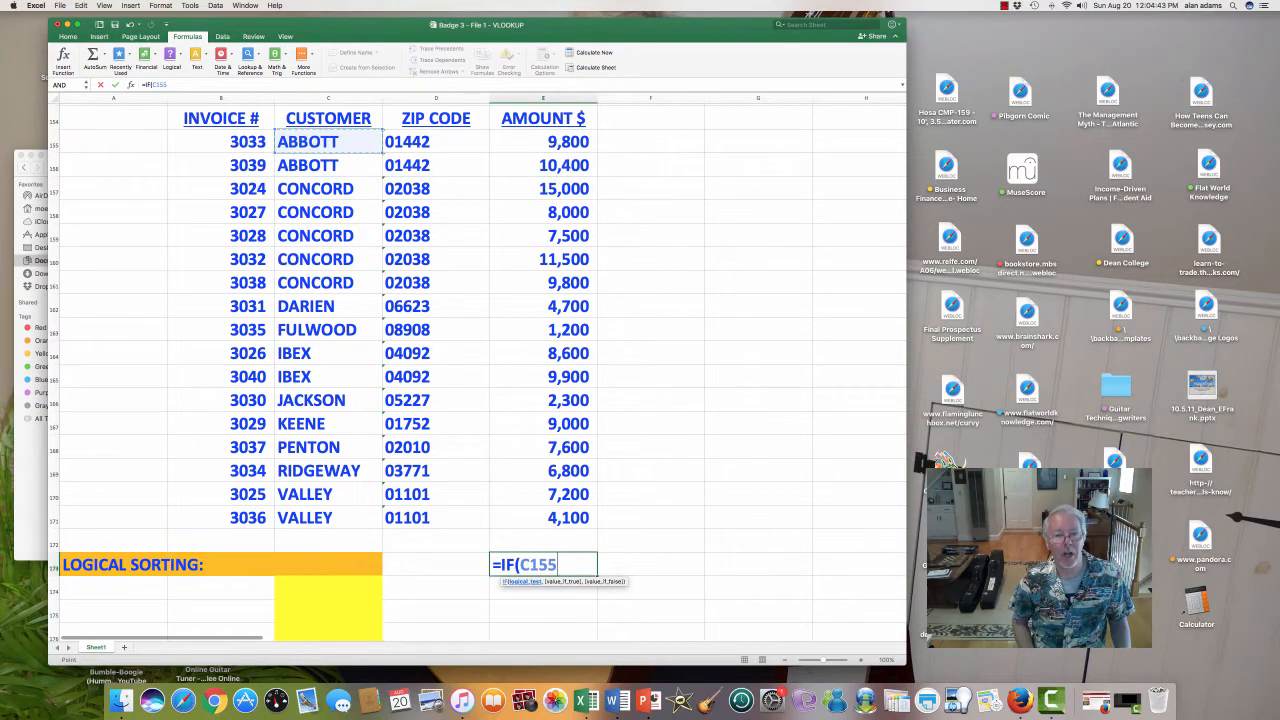
text(=)
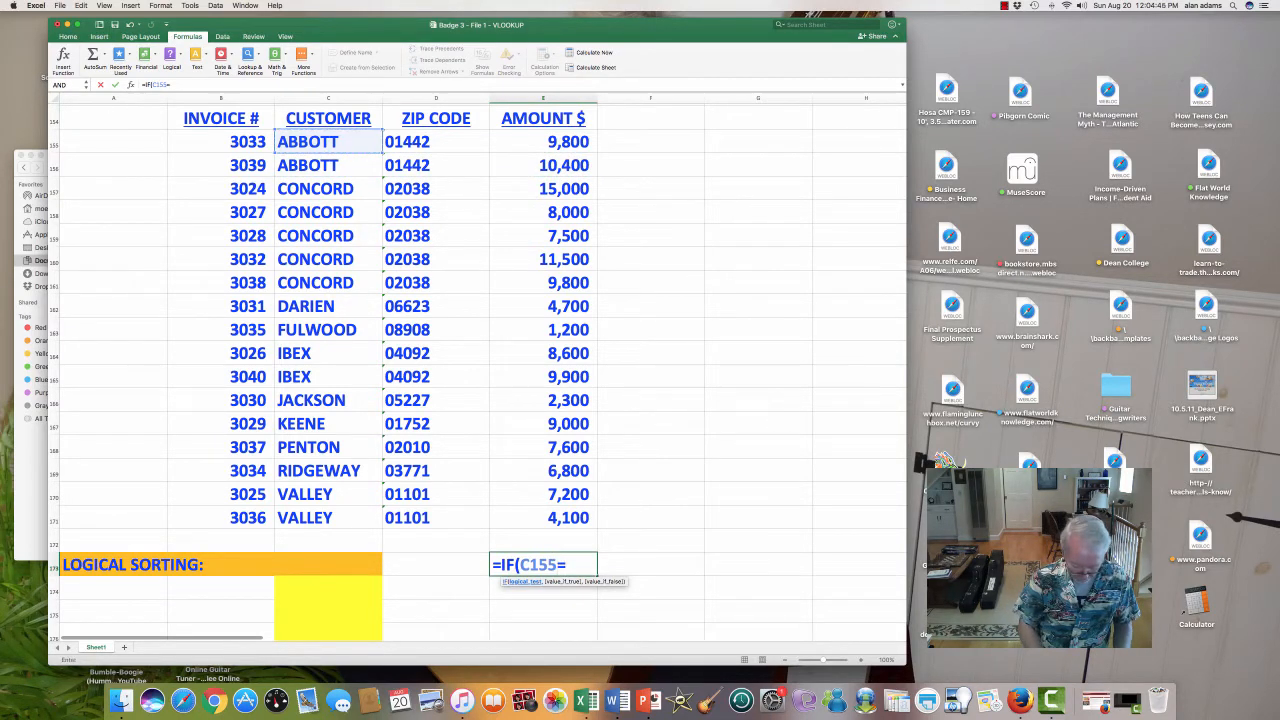
text("CONCO)
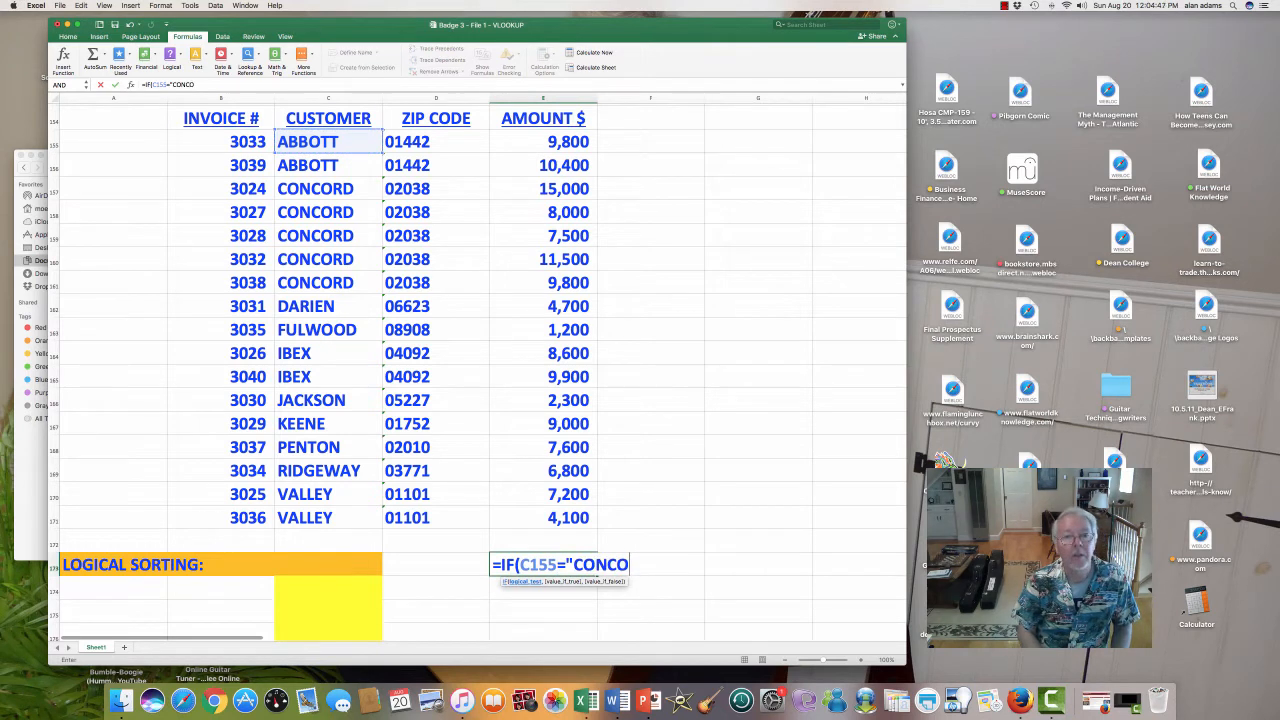
text(RD",)
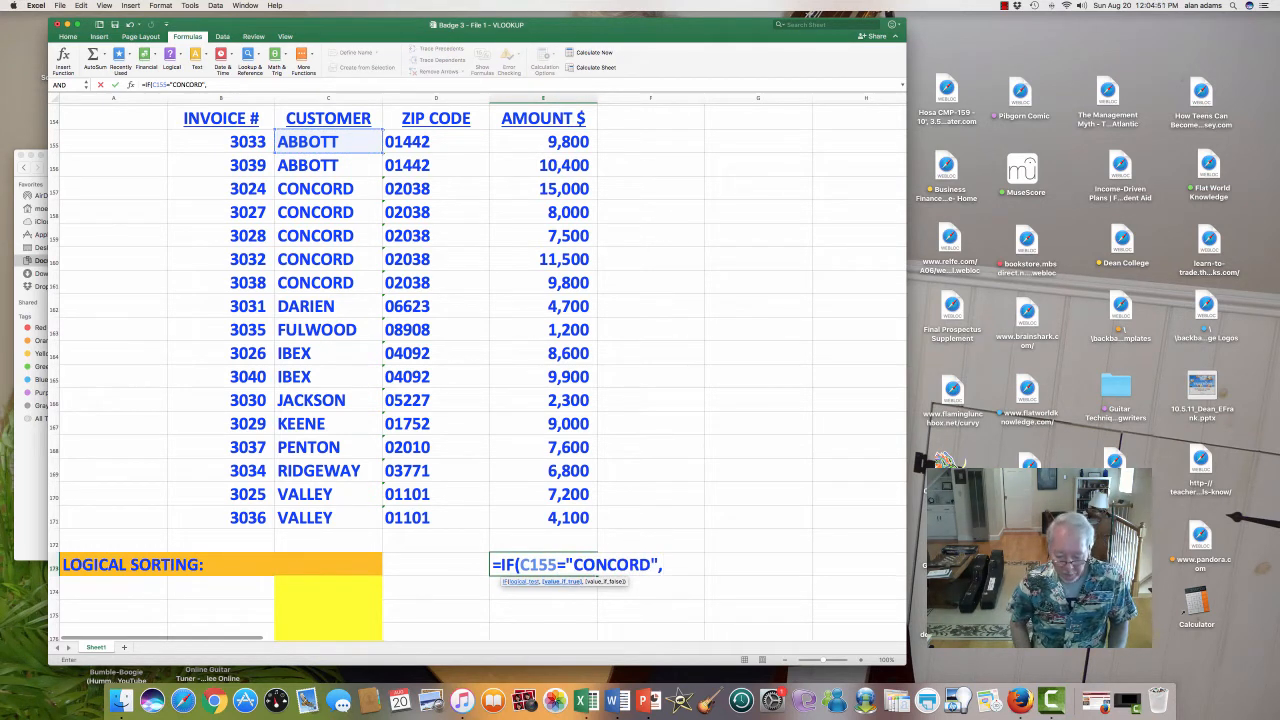
Complete the E173 formula with "YEAH" as the value if true and "NO WAY" as the value if false
text(")
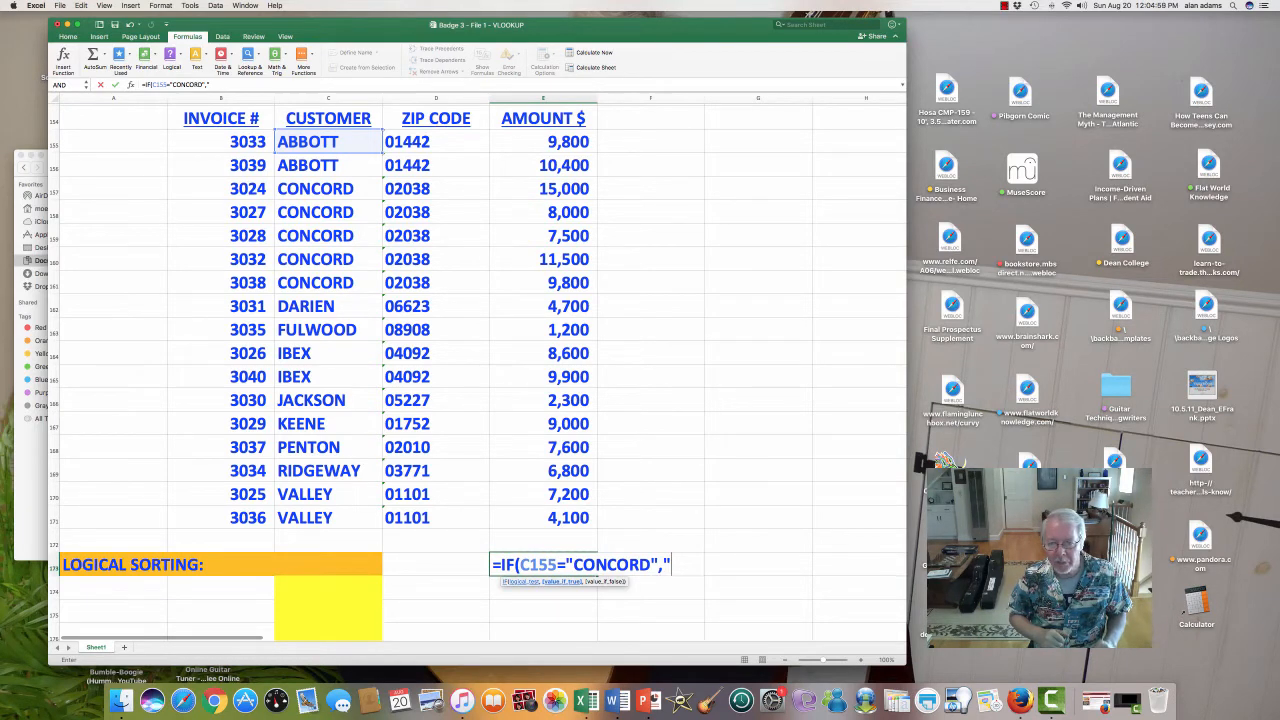
text(YEAH)
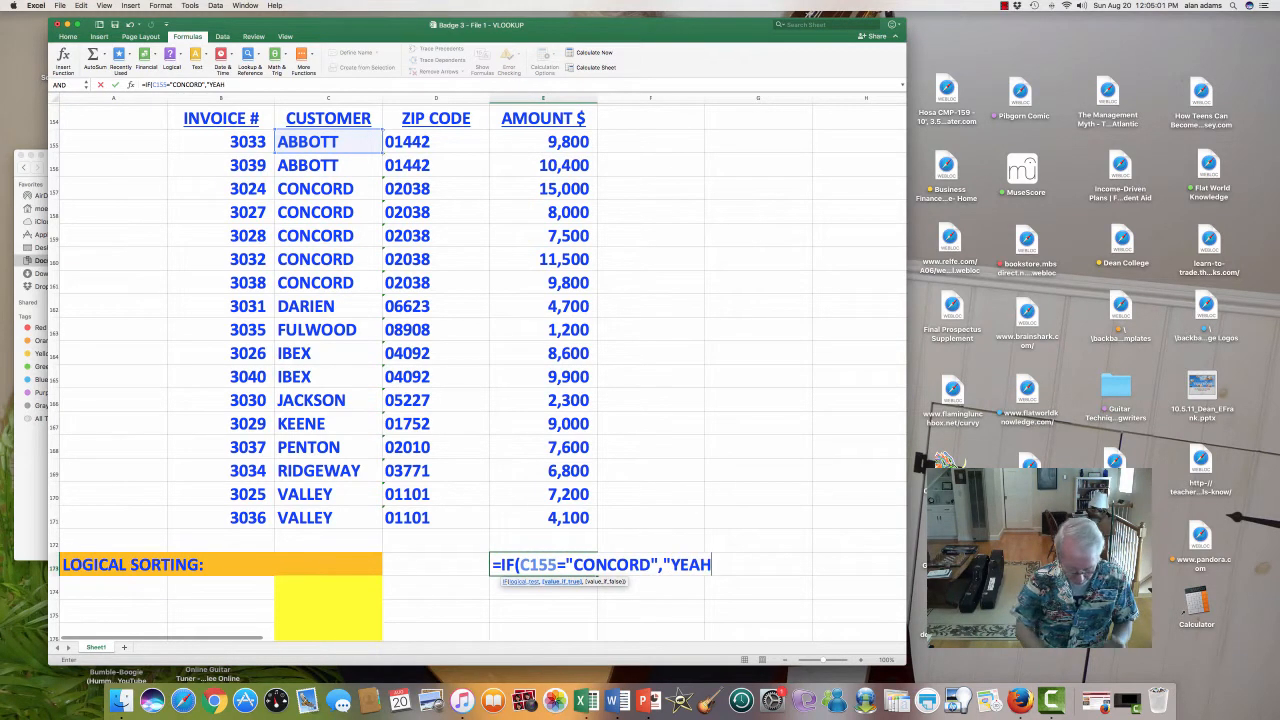
text(",)
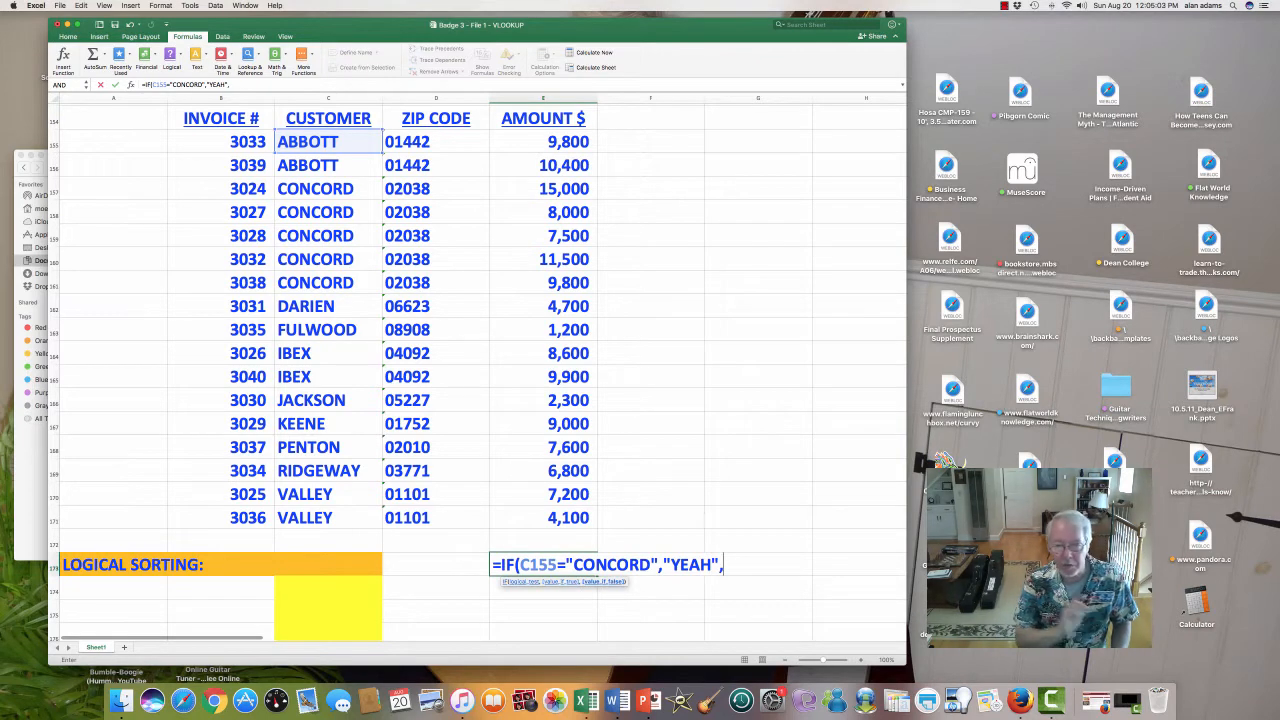
text(")
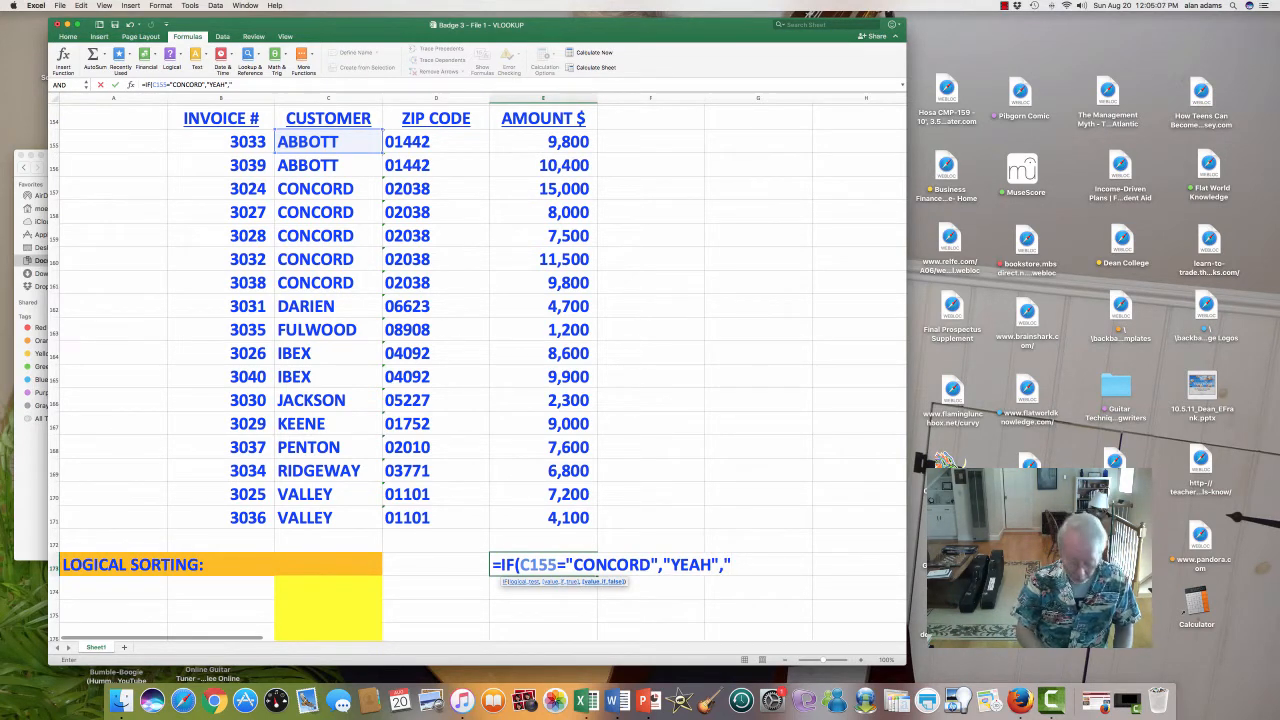
text(NO W)
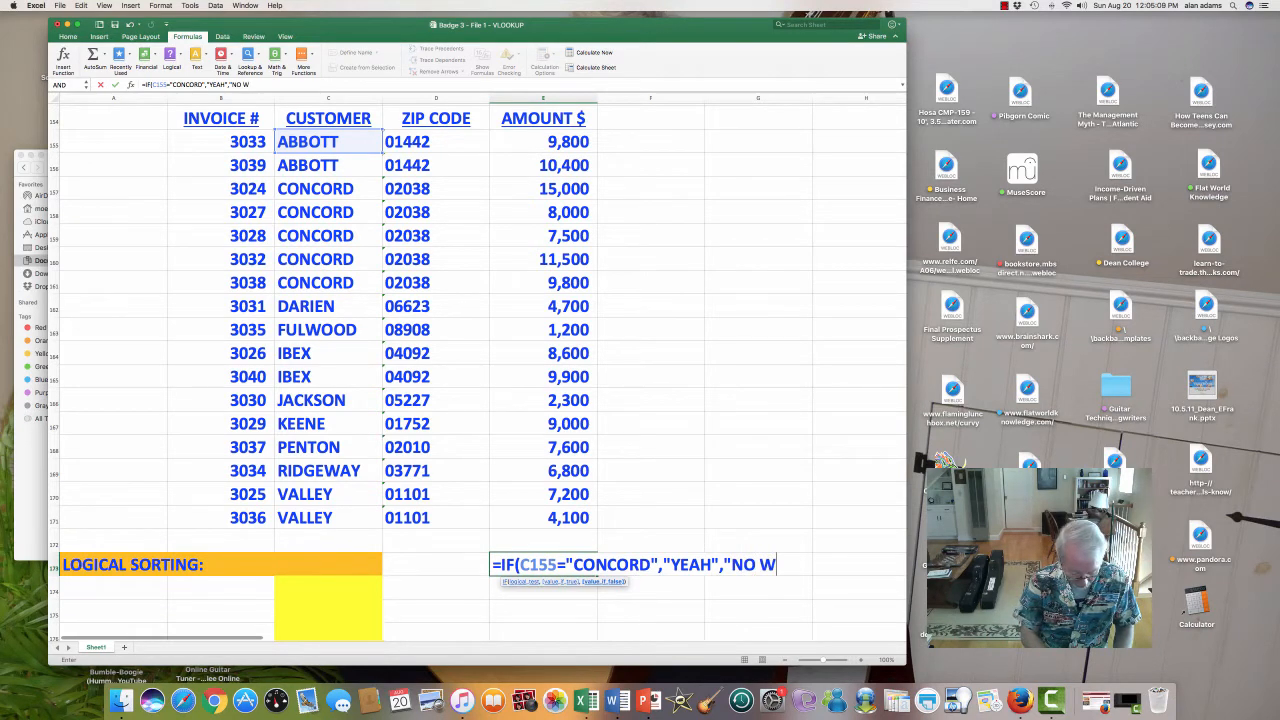
text(AY"))
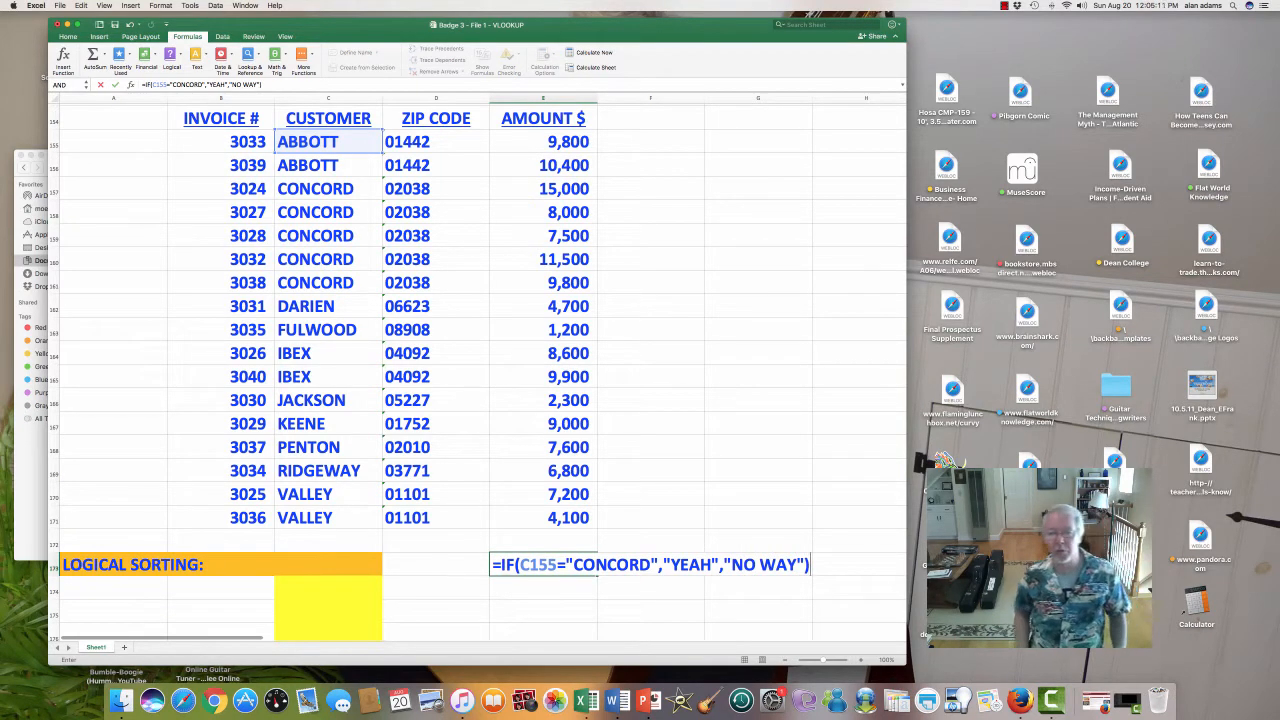
key(Return)
Fill the IF formula in E173 down through E189
scroll(480, 370, down, 5)
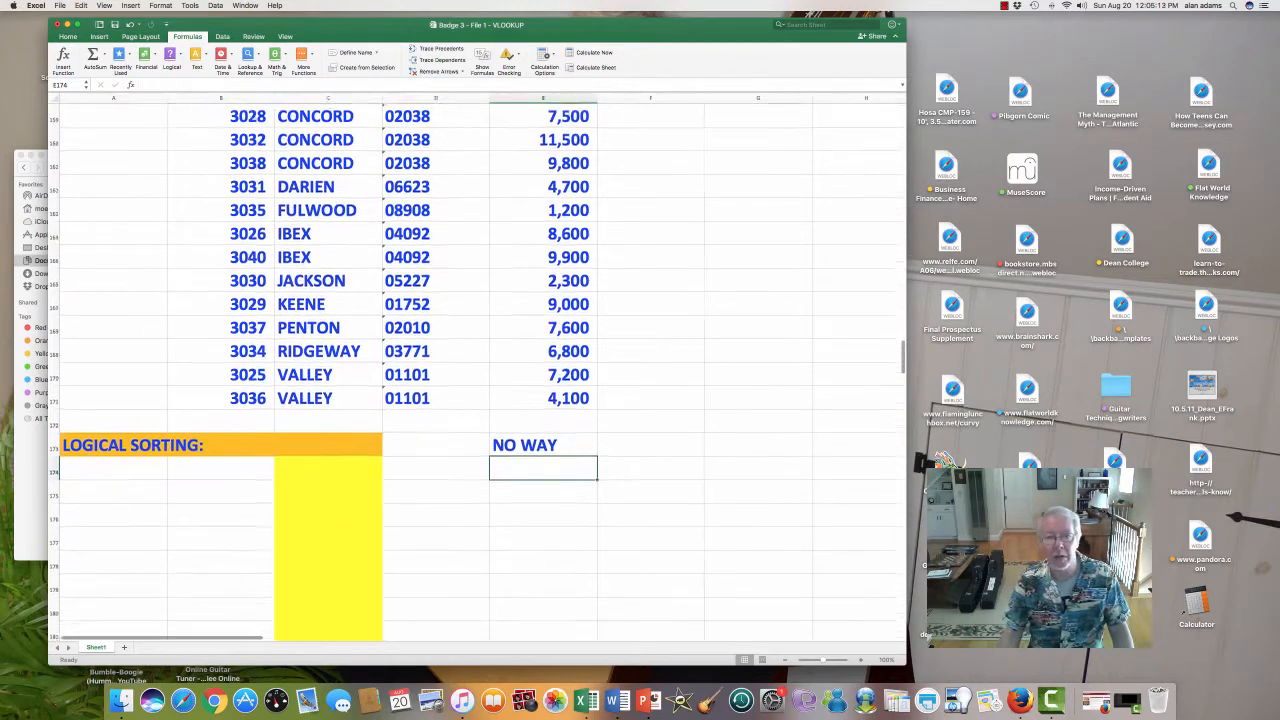
click(543, 440)
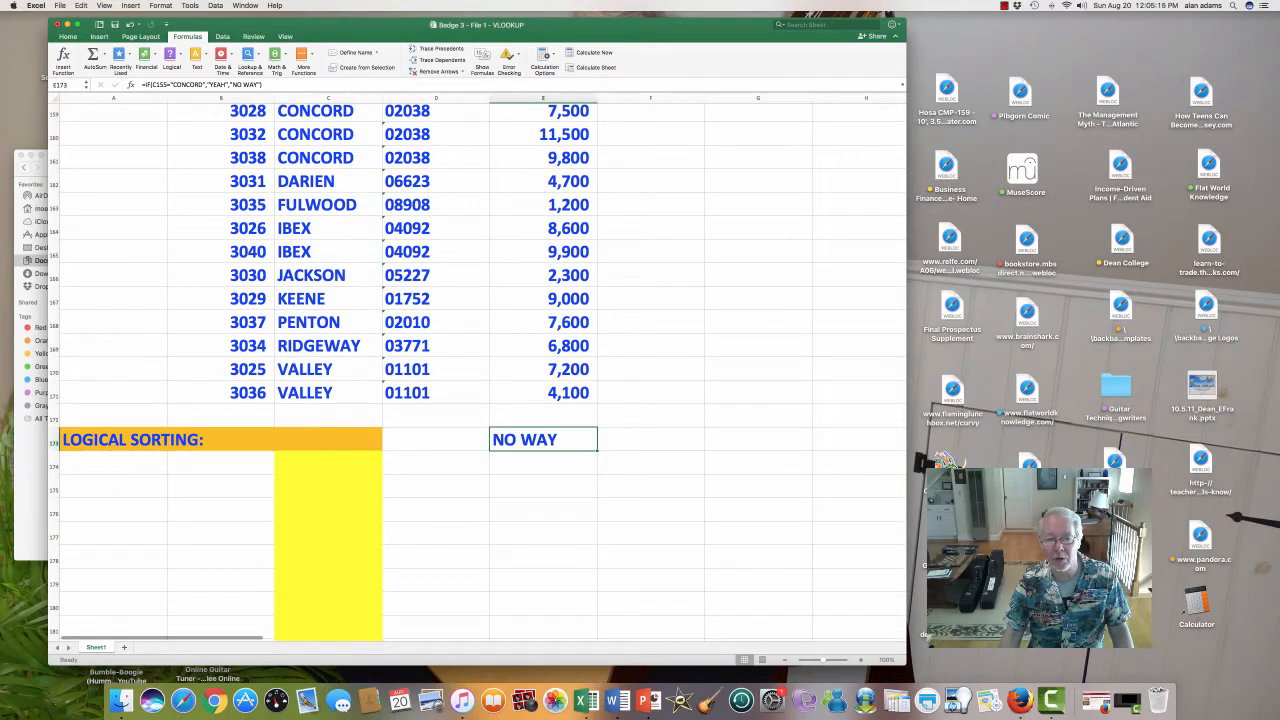
drag(597, 450, 595, 500)
Compare the YEAH results in E175:E179 with the CONCORD customer rows C157:C161
scroll(595, 500, up, 4)
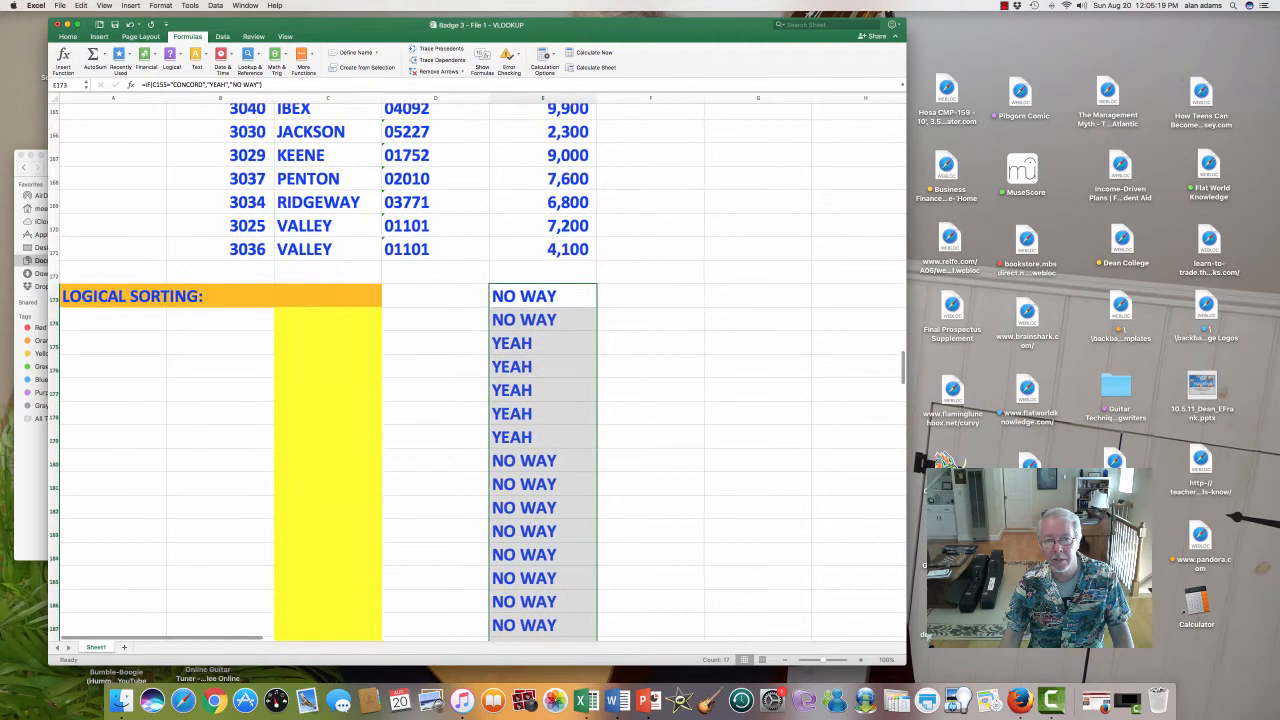
scroll(543, 433, up, 3)
click(543, 433)
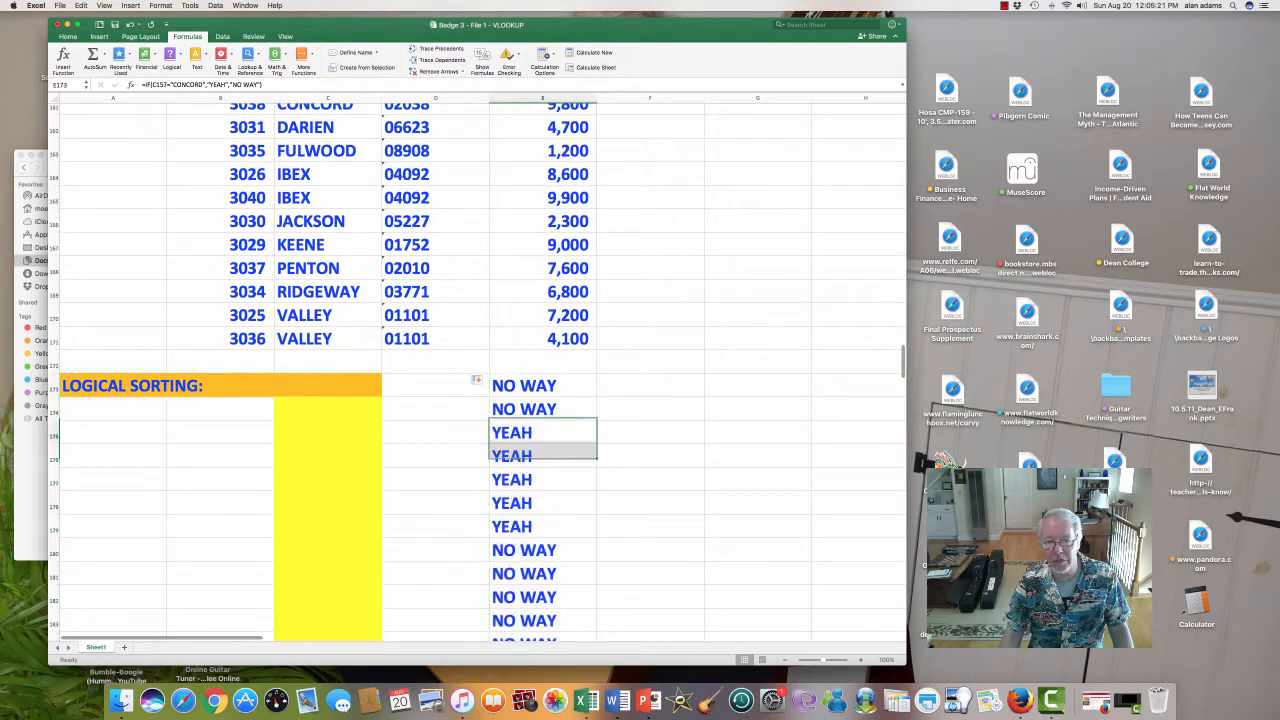
drag(543, 456, 543, 526)
scroll(543, 526, up, 5)
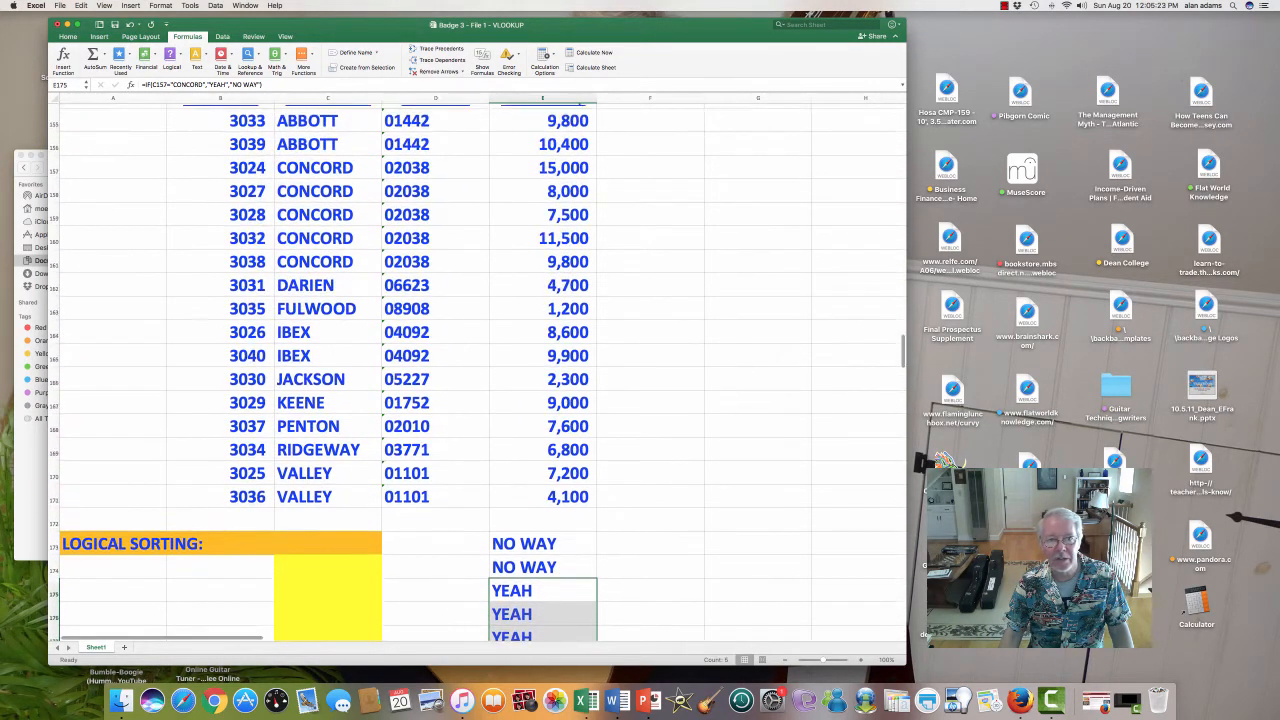
drag(328, 168, 328, 262)
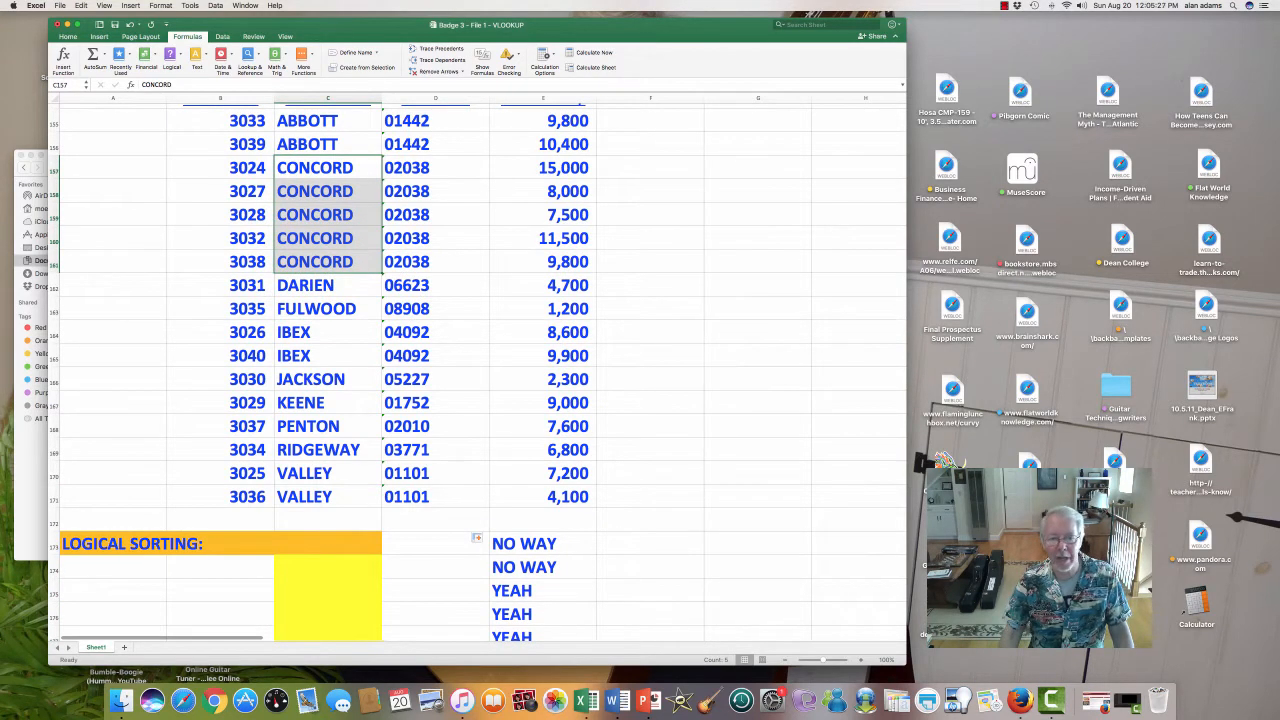
Clear the IF formulas from E173:E189, and undo the clearing
scroll(477, 370, down, 3)
drag(523, 326, 597, 431)
key(Delete)
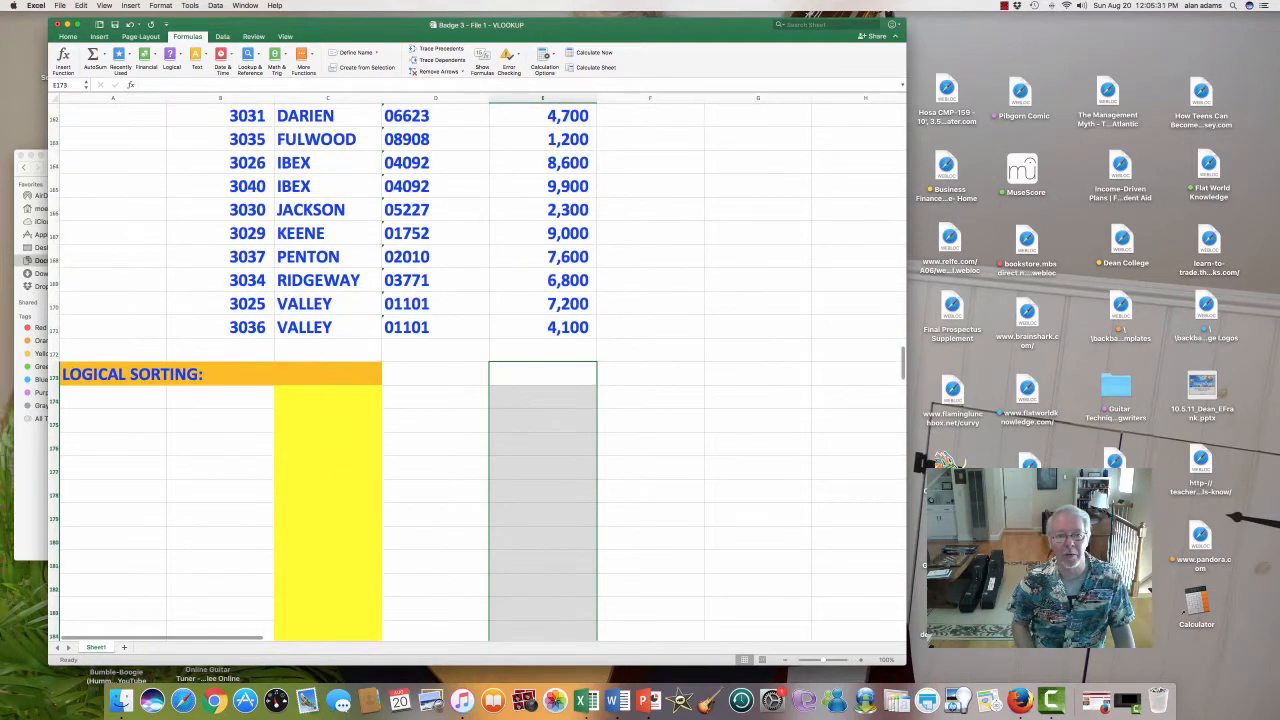
key(Up)
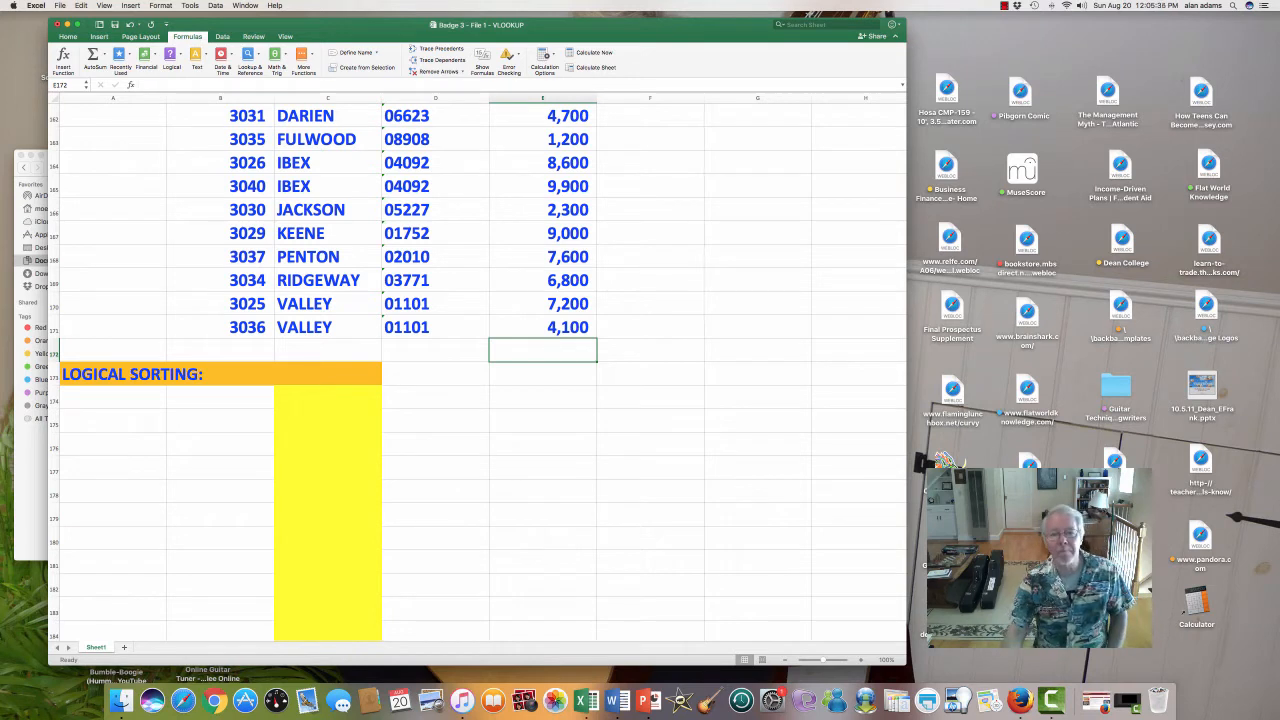
key(Down)
key(Down)
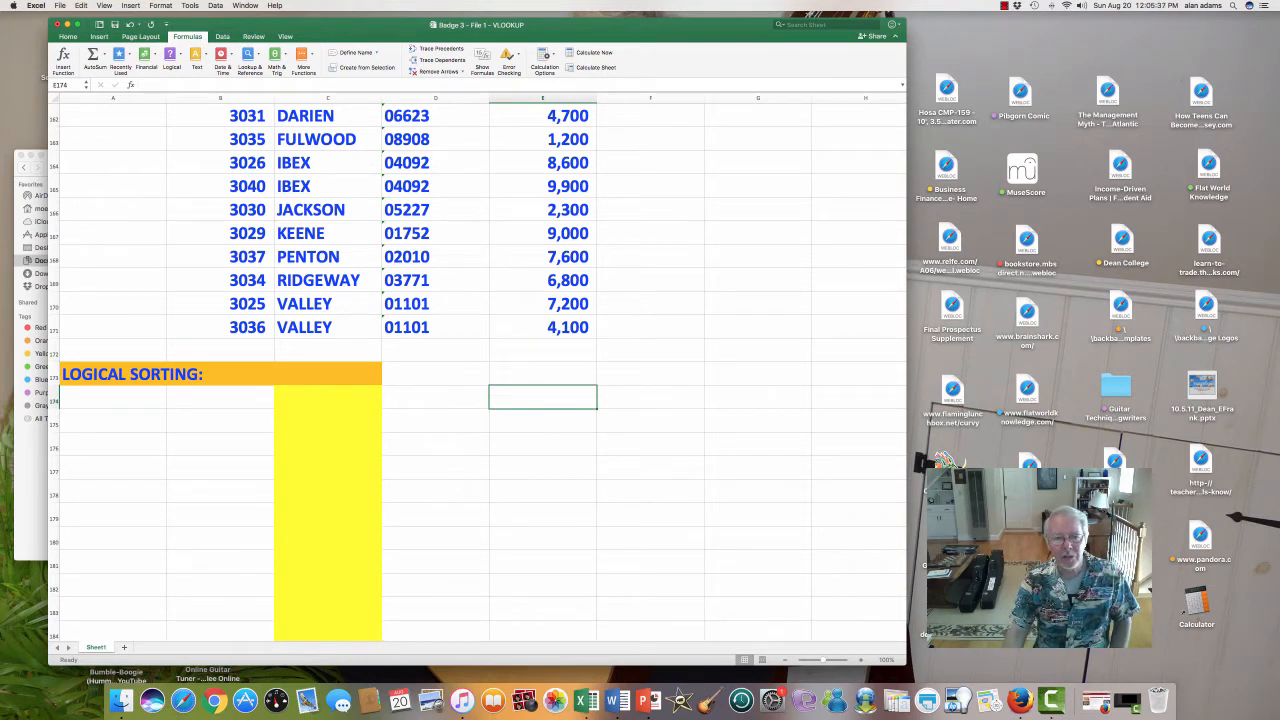
key(super+z)
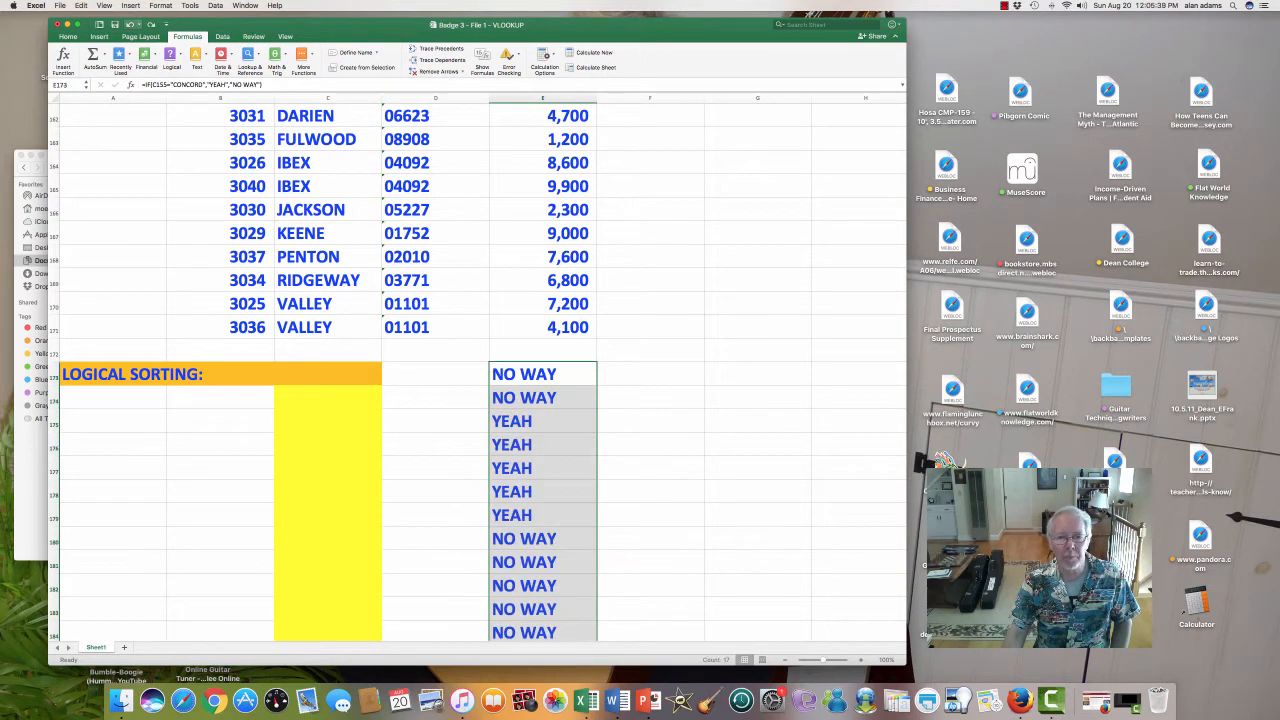
Change the customer name in C158 to the misspelling CANCORD to test the IF formula
scroll(480, 370, up, 4)
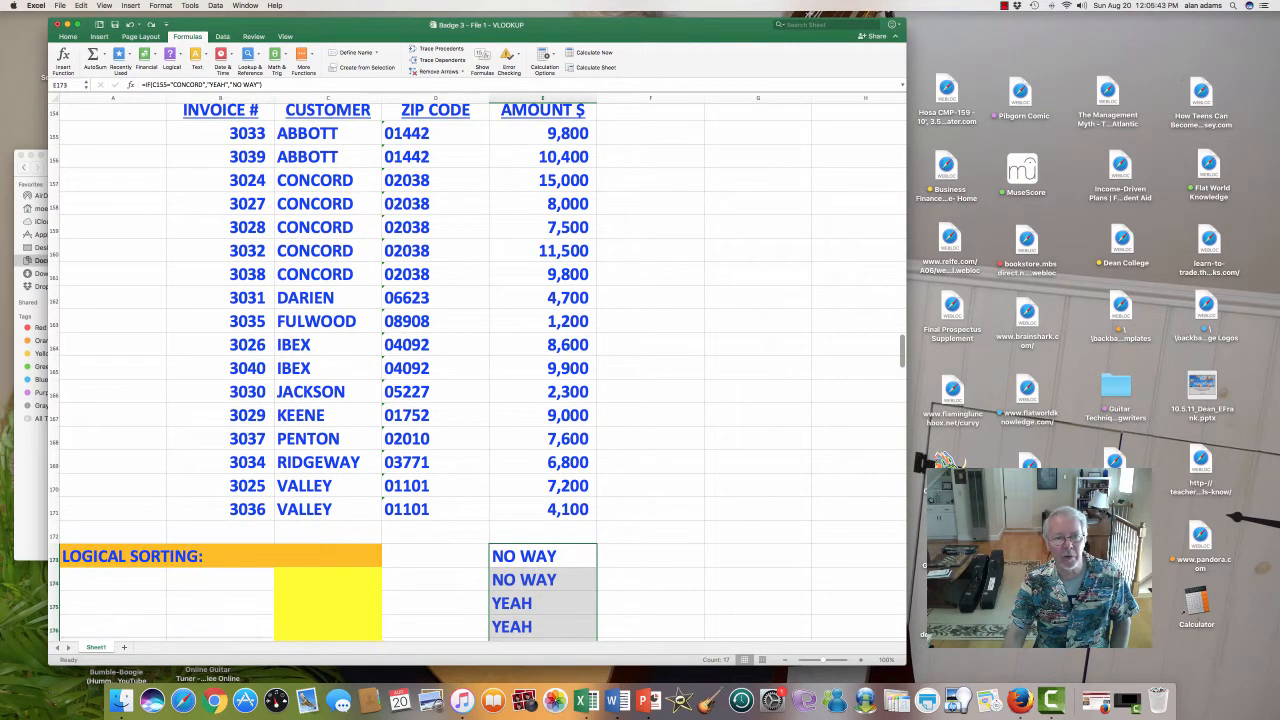
drag(238, 204, 310, 204)
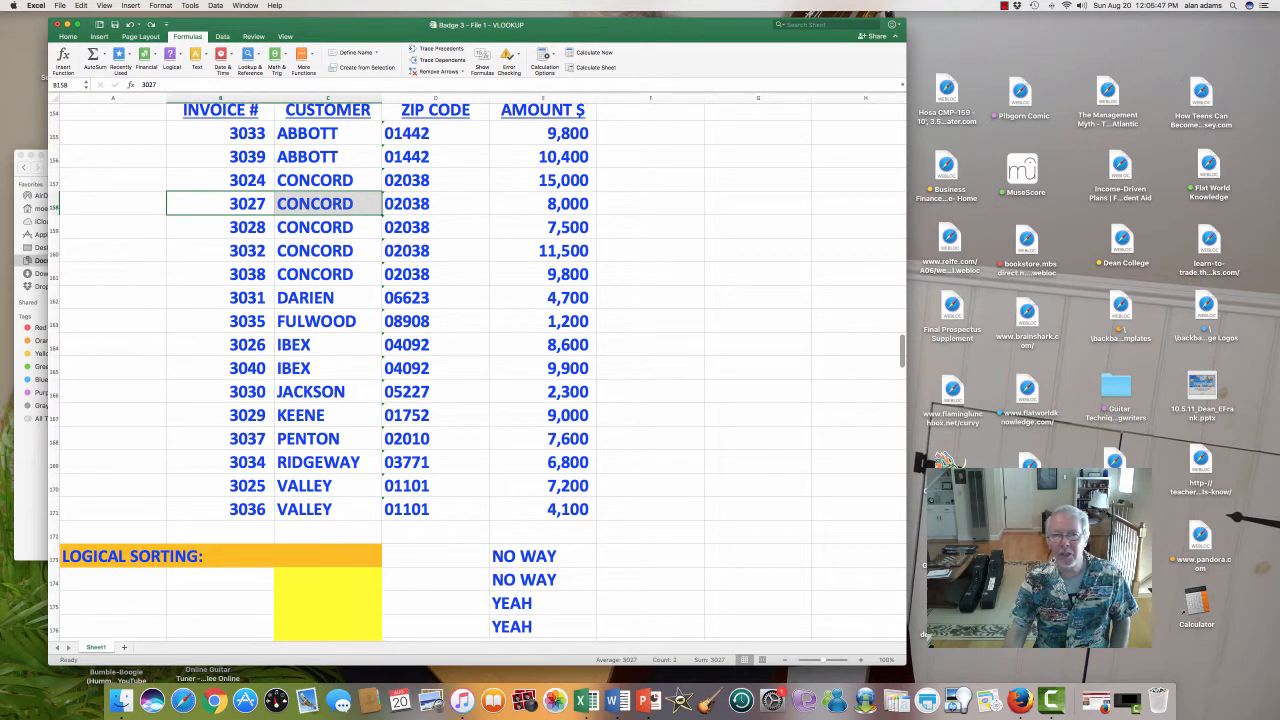
scroll(477, 370, down, 3)
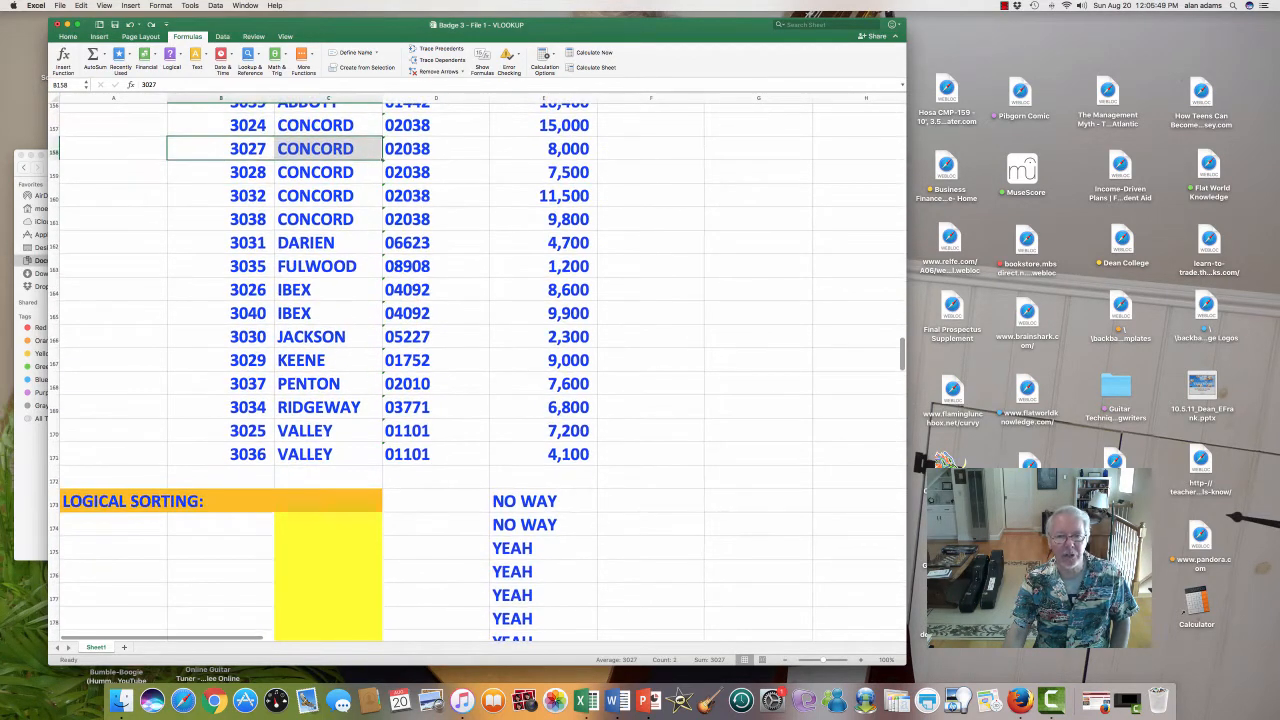
click(328, 149)
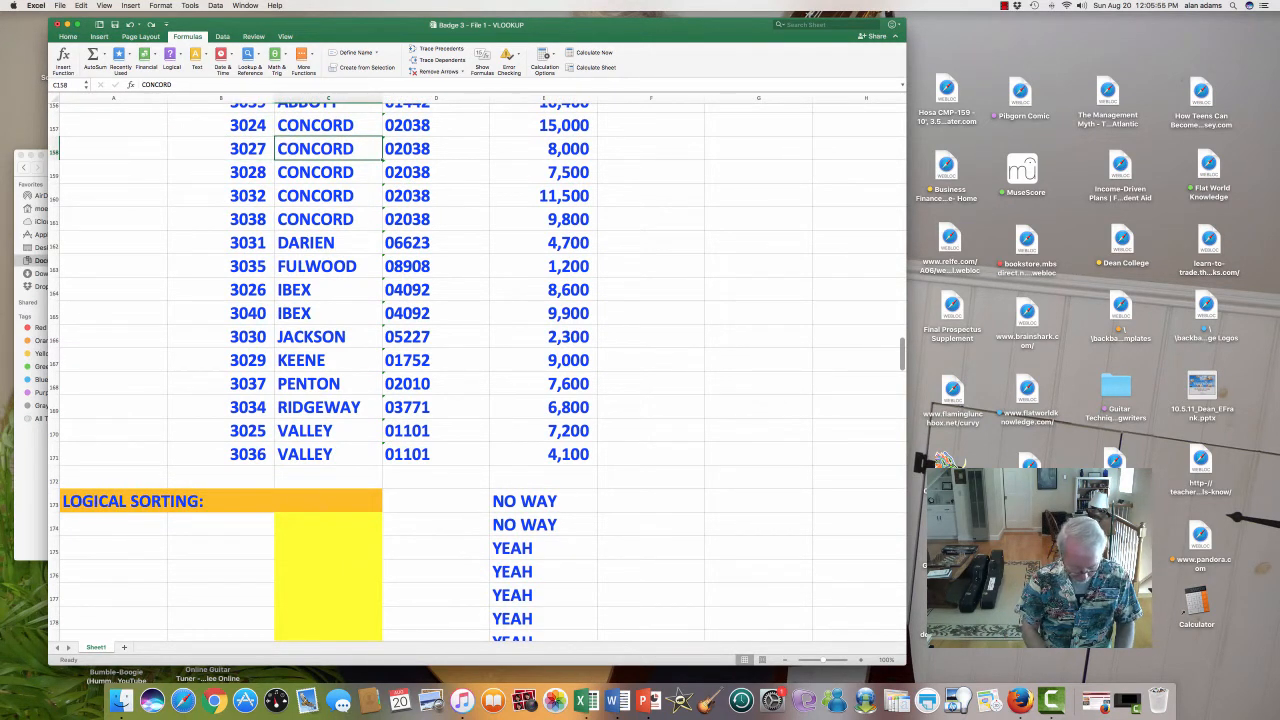
text(CANCORD)
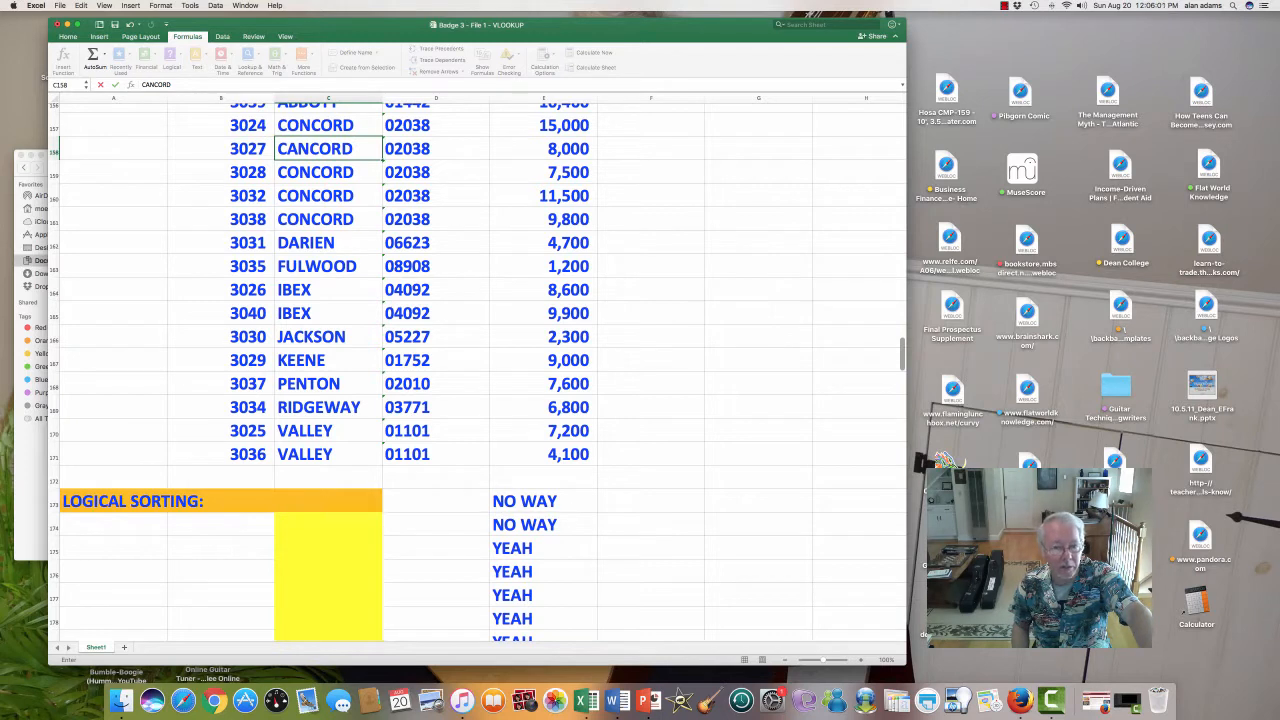
key(Return)
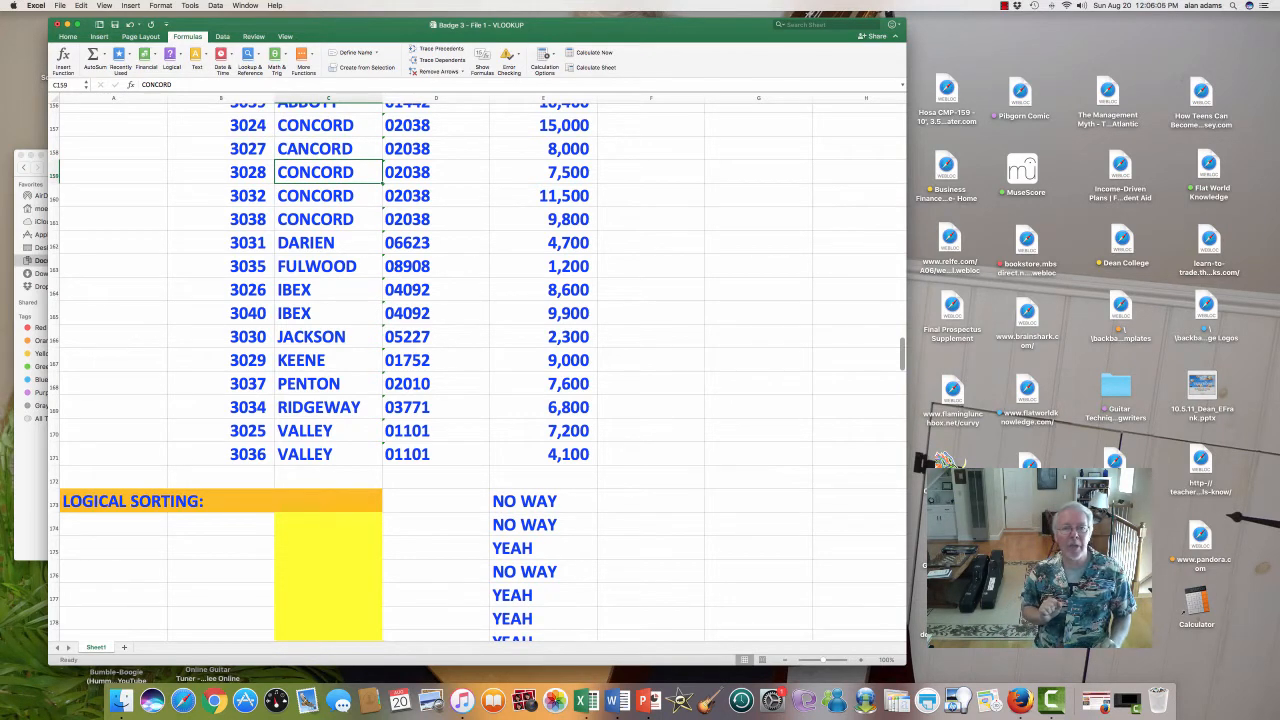
Undo the customer name change in C158, the fill-down in column E and the IF formula entry in E173
key(Up)
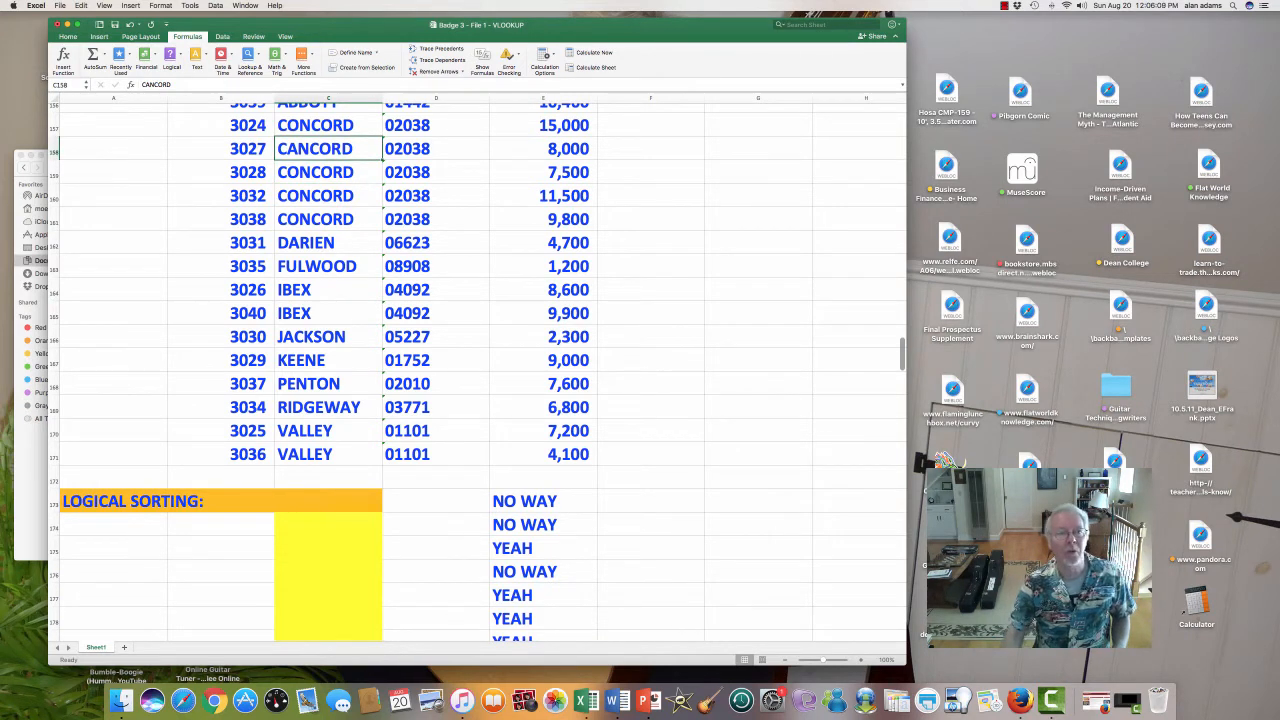
key(super+z)
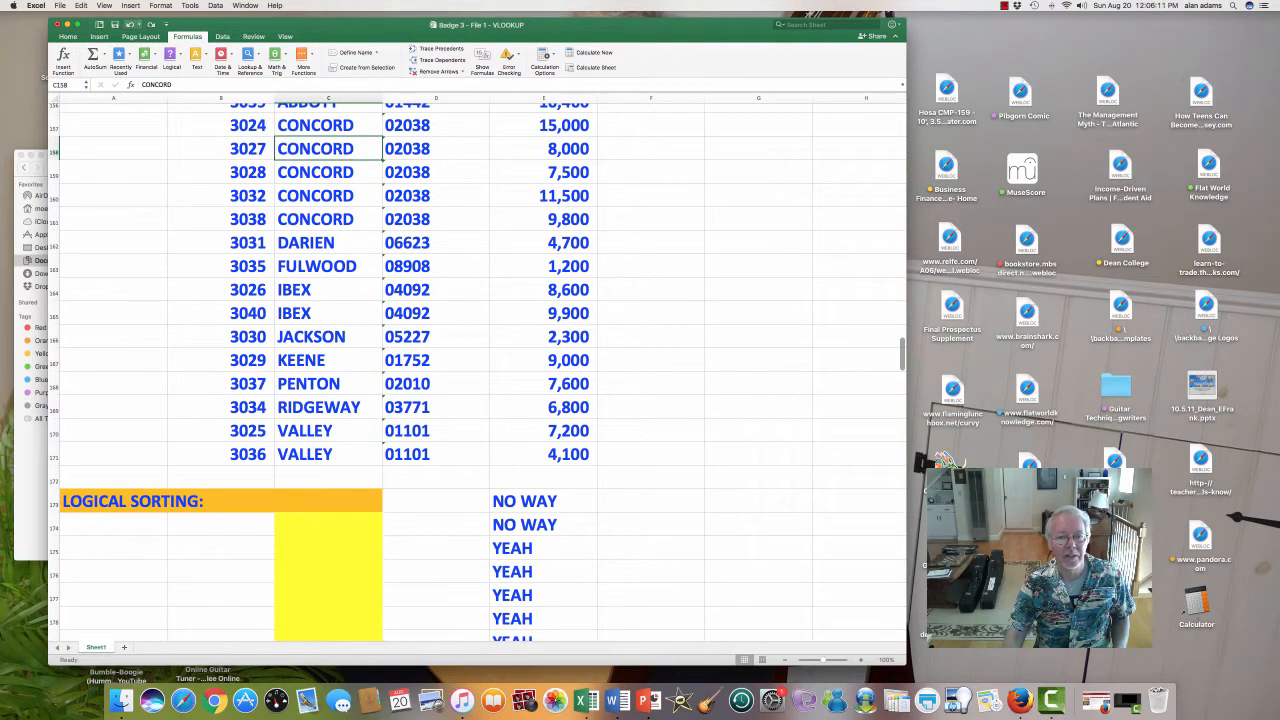
key(super+z)
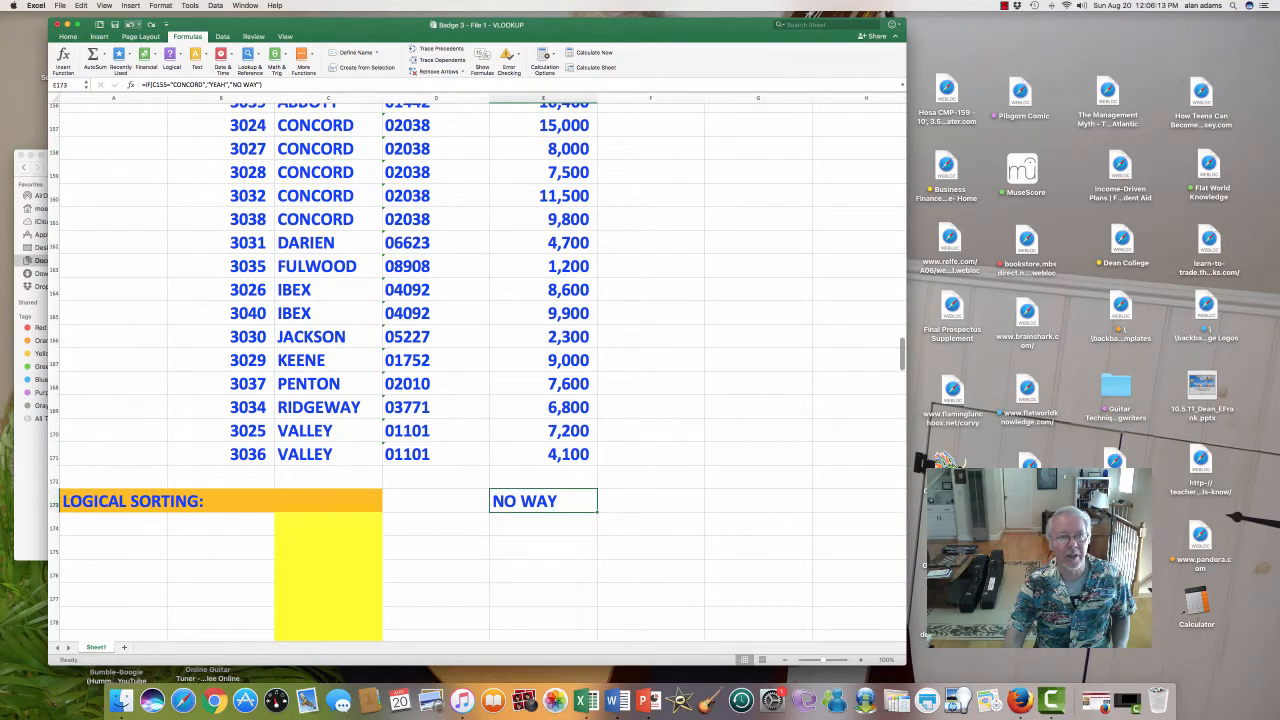
key(super+z)
Begin an IF formula with a nested AND test in C174, using C155="CONCORD" as the first condition
scroll(478, 370, down, 4)
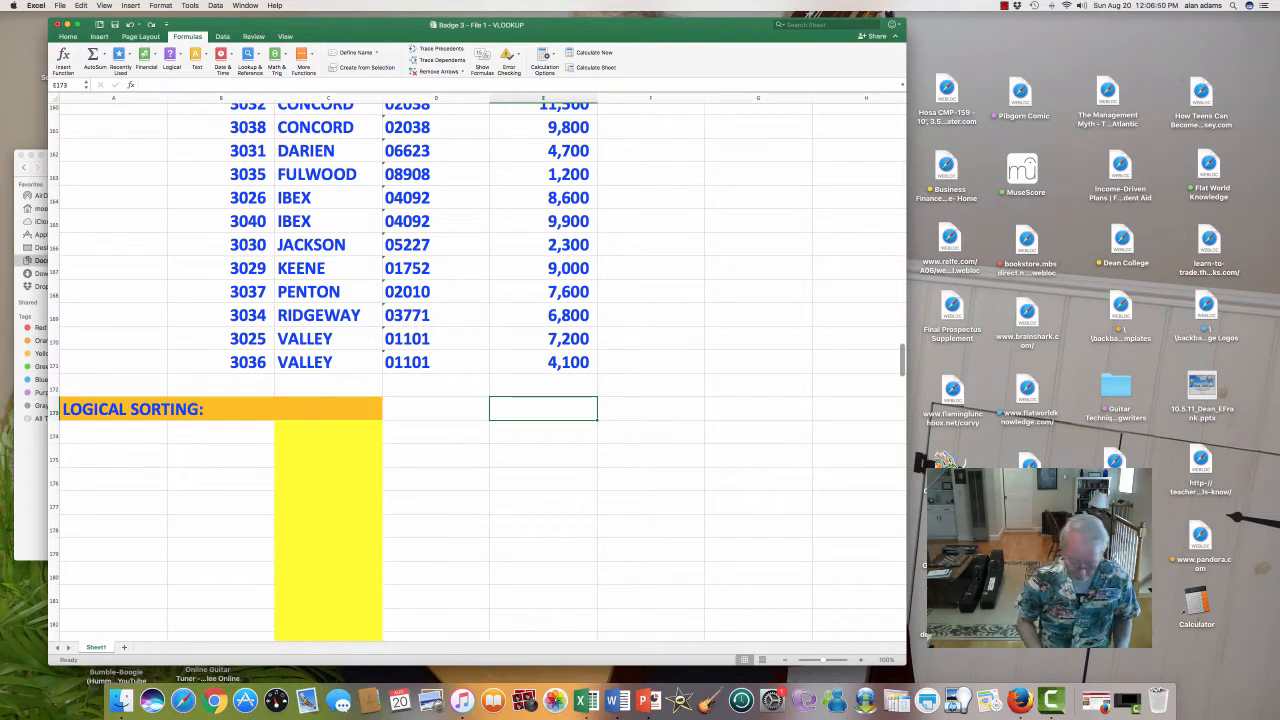
key(Left)
key(Left)
key(Down)
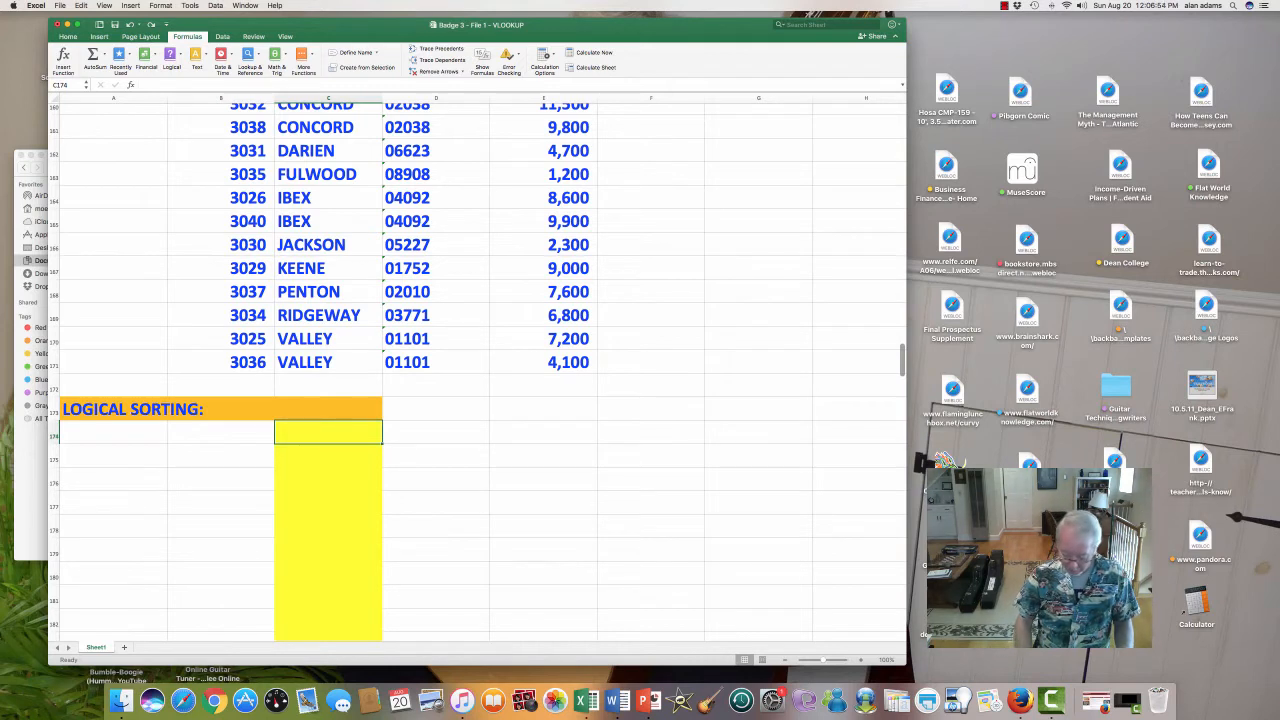
text(=IF()
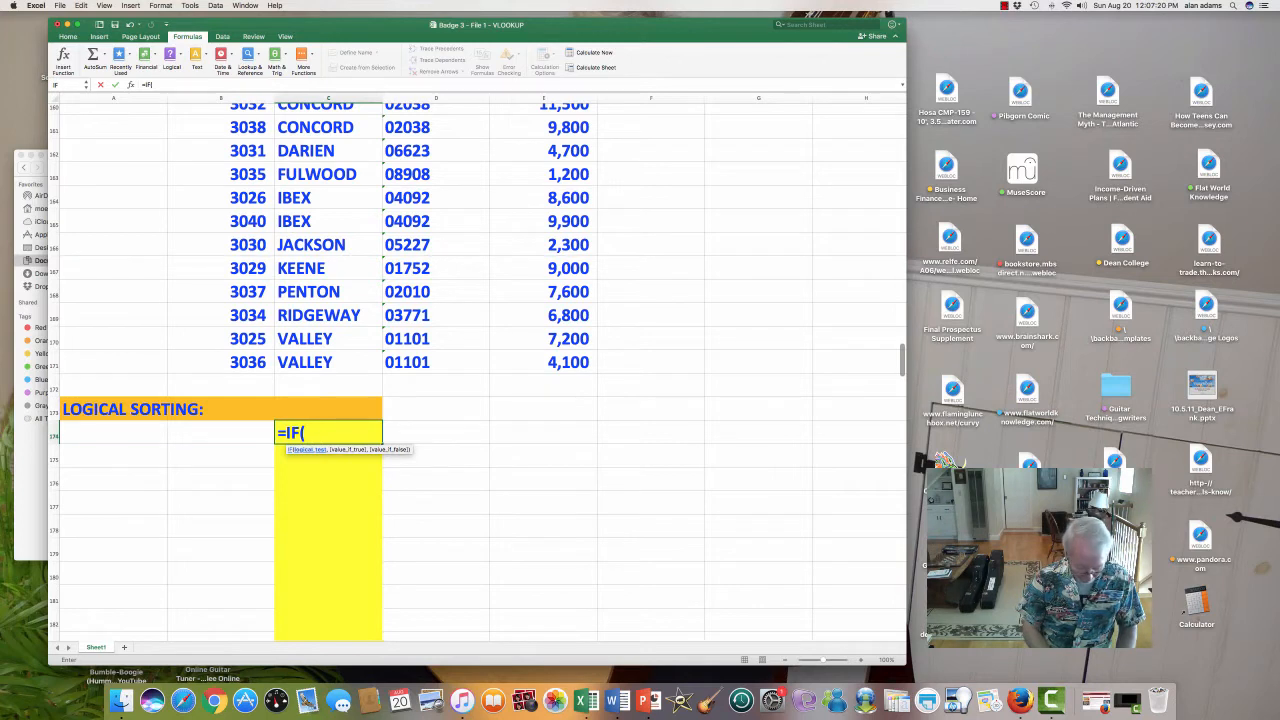
text(AND()
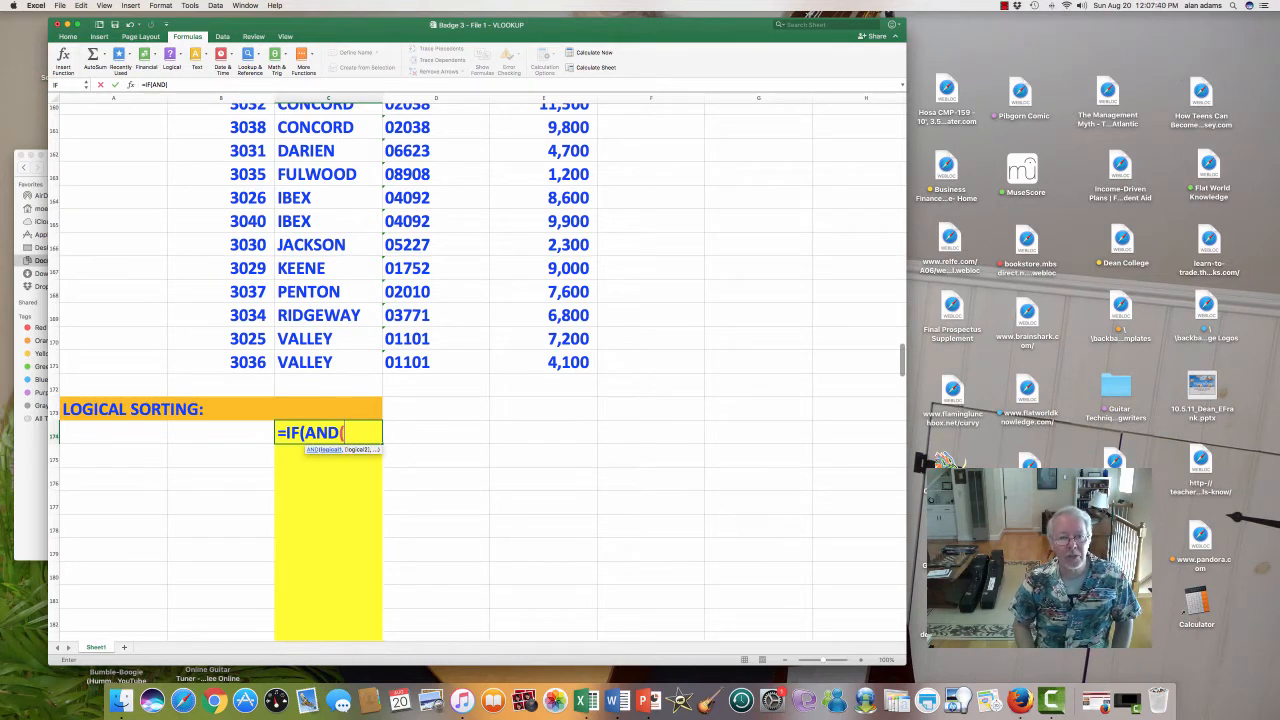
key(Up)
key(Up)
key(Up)
key(Up)
key(Up)
key(Up)
key(Up)
key(Up)
key(Up)
key(Up)
key(Up)
key(Up)
key(Up)
key(Up)
key(Up)
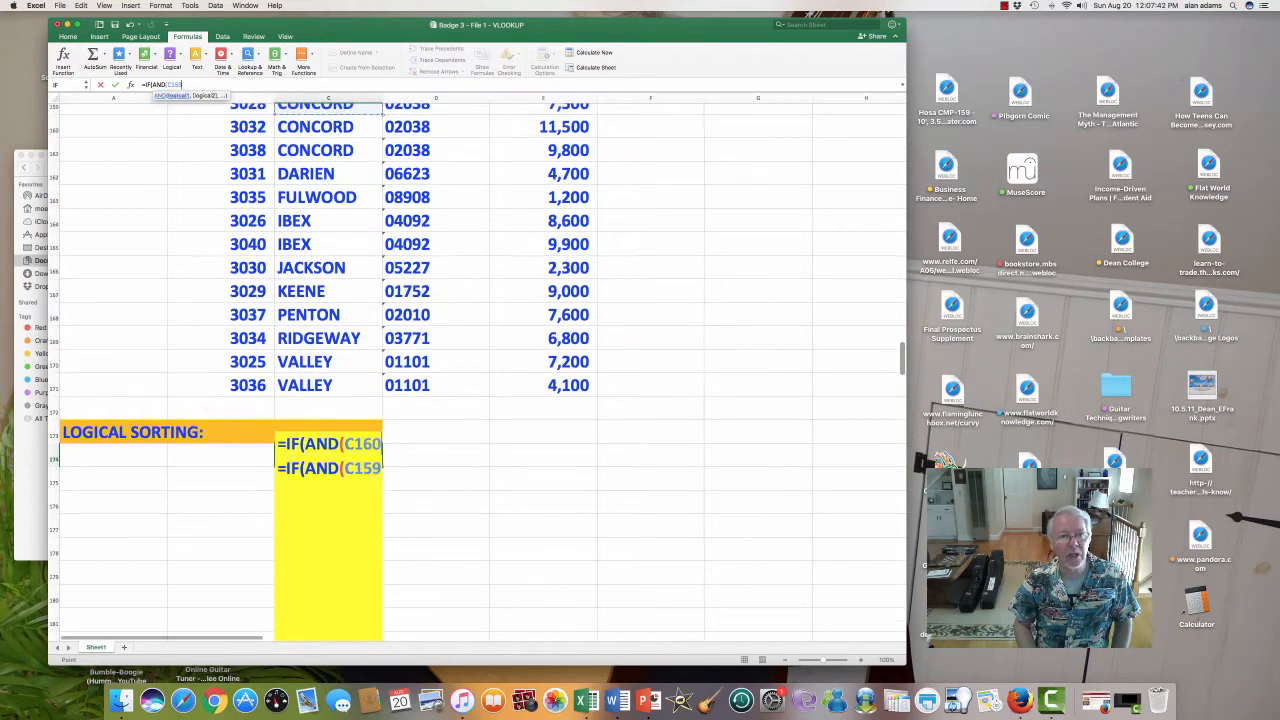
key(Up)
key(Up)
key(Up)
key(Up)
key(Up)
key(Up)
key(Up)
key(Up)
key(Down)
key(Down)
key(Down)
key(Down)
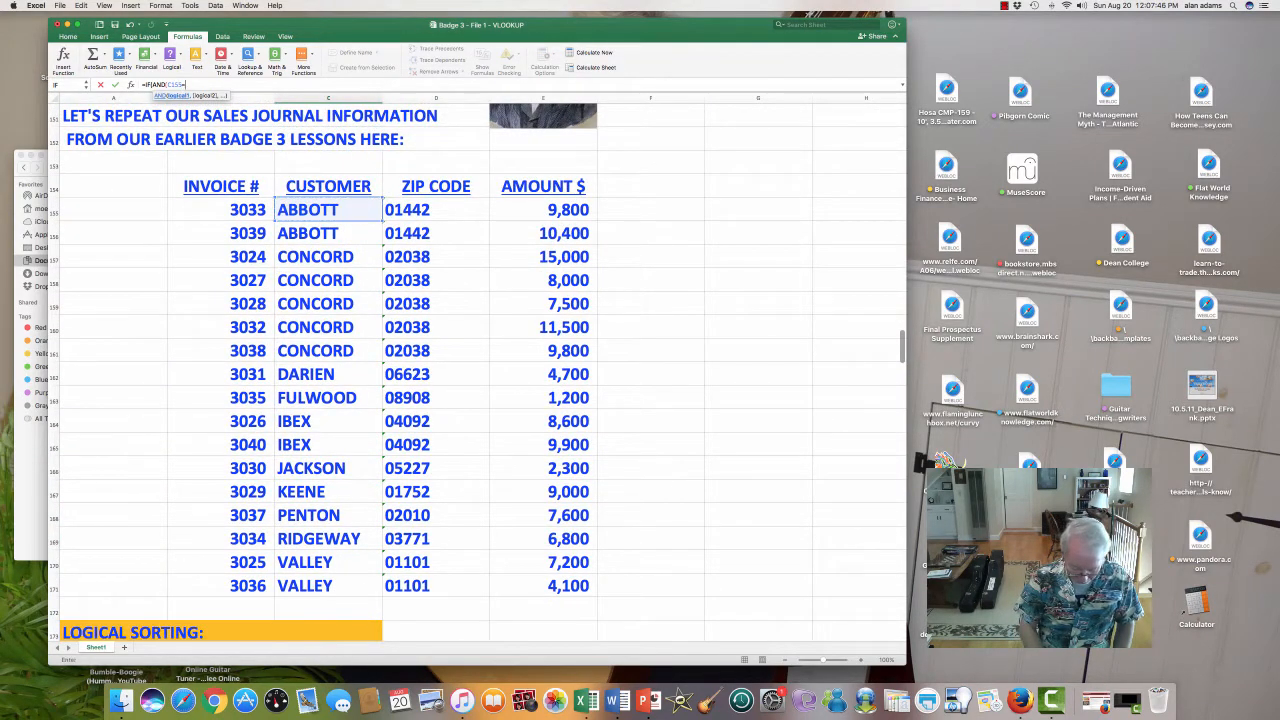
text(="CONCORD)
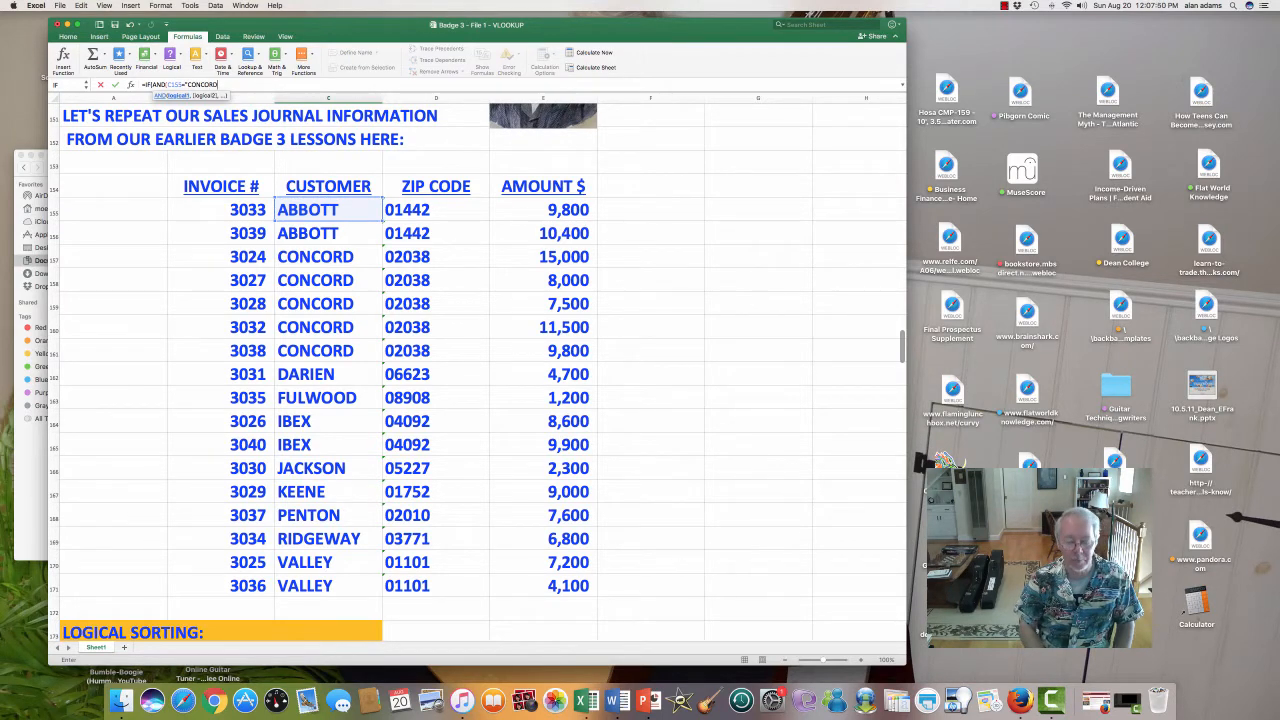
scroll(478, 370, down, 10)
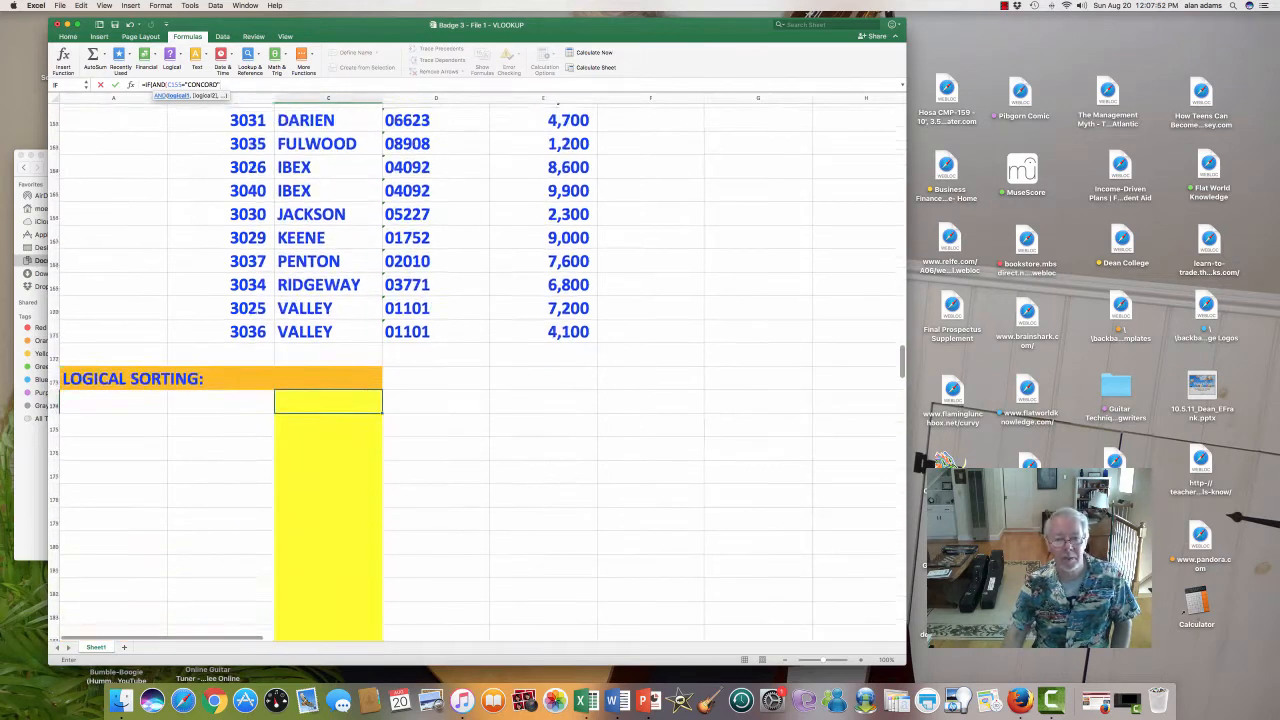
scroll(478, 370, up, 2)
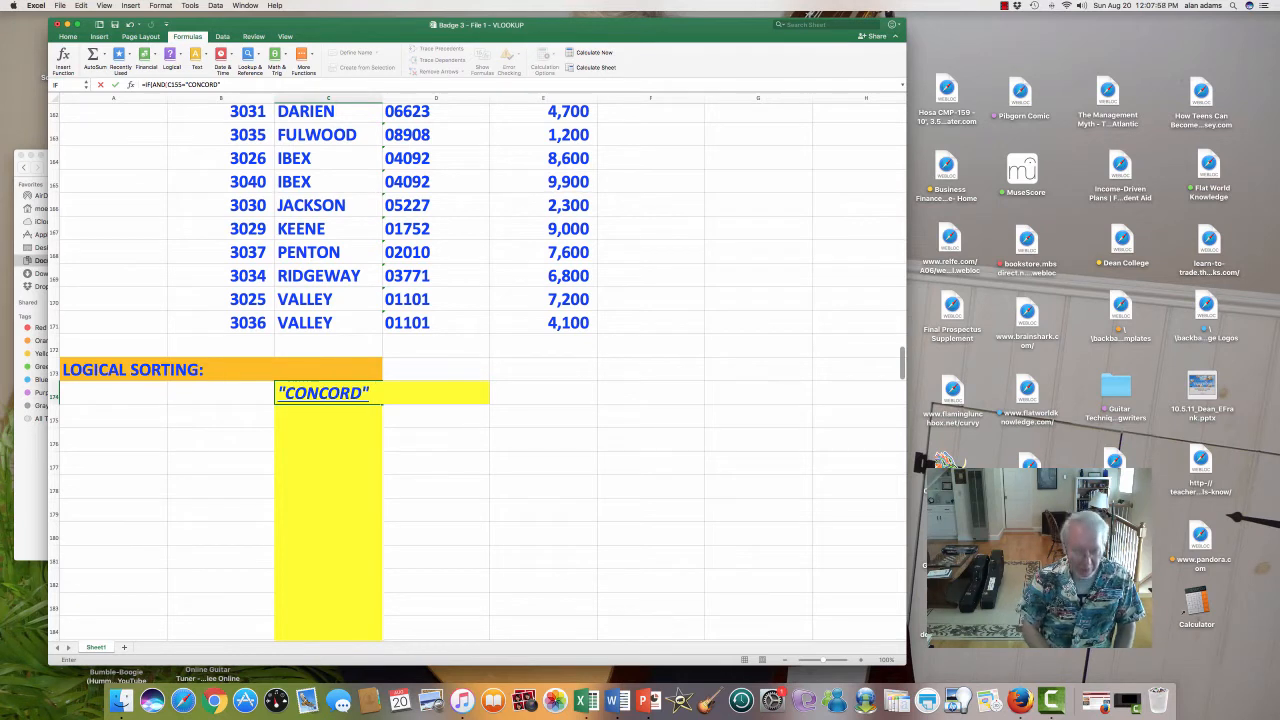
Add E155>10000 as the second AND condition in the C174 formula and close the AND test
text(,)
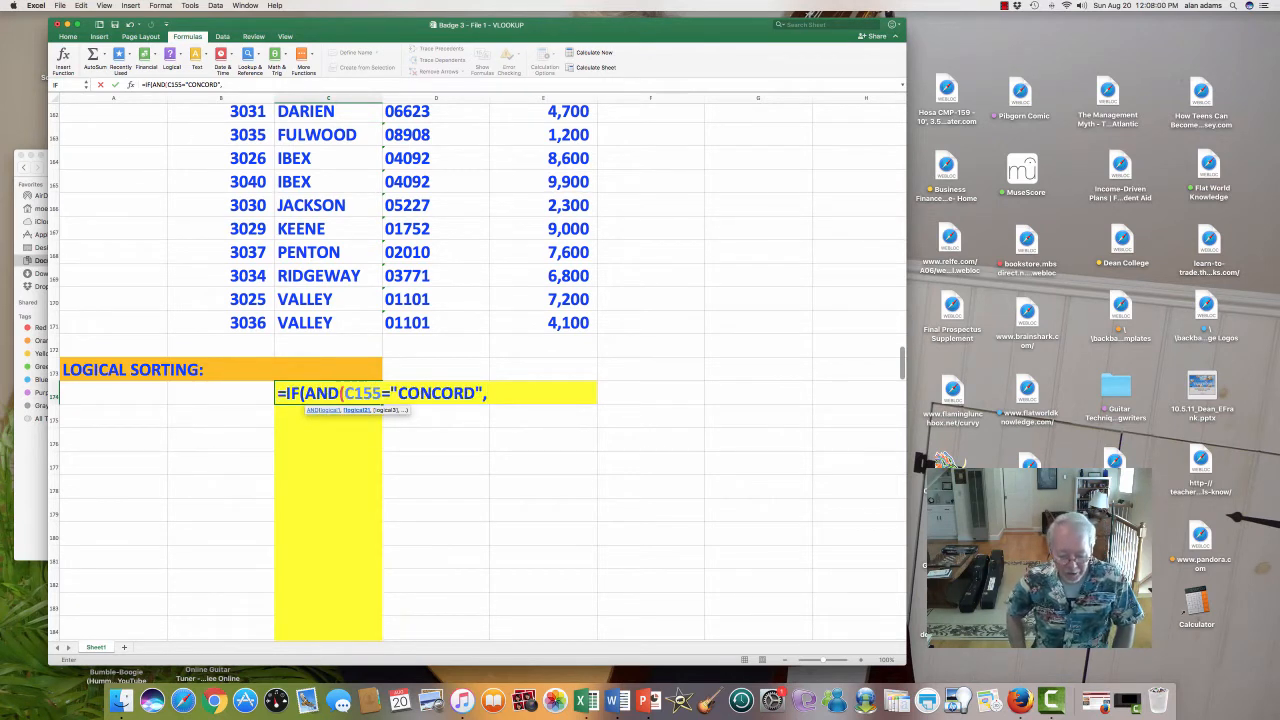
key(Up)
key(Up)
key(Up)
key(Up)
key(Up)
key(Up)
key(Up)
key(Up)
key(Up)
key(Up)
key(Up)
key(Up)
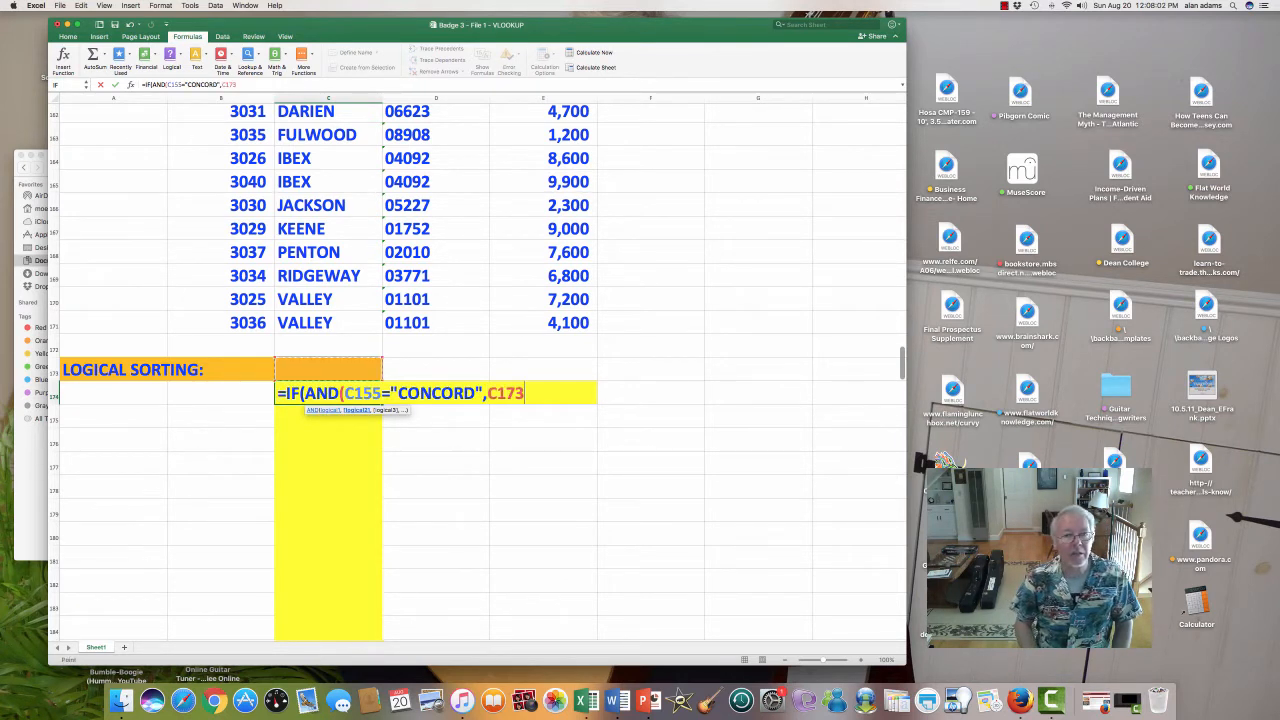
key(Up)
key(Up)
key(Up)
key(Up)
key(Up)
key(Up)
key(Up)
key(Up)
key(Up)
key(Up)
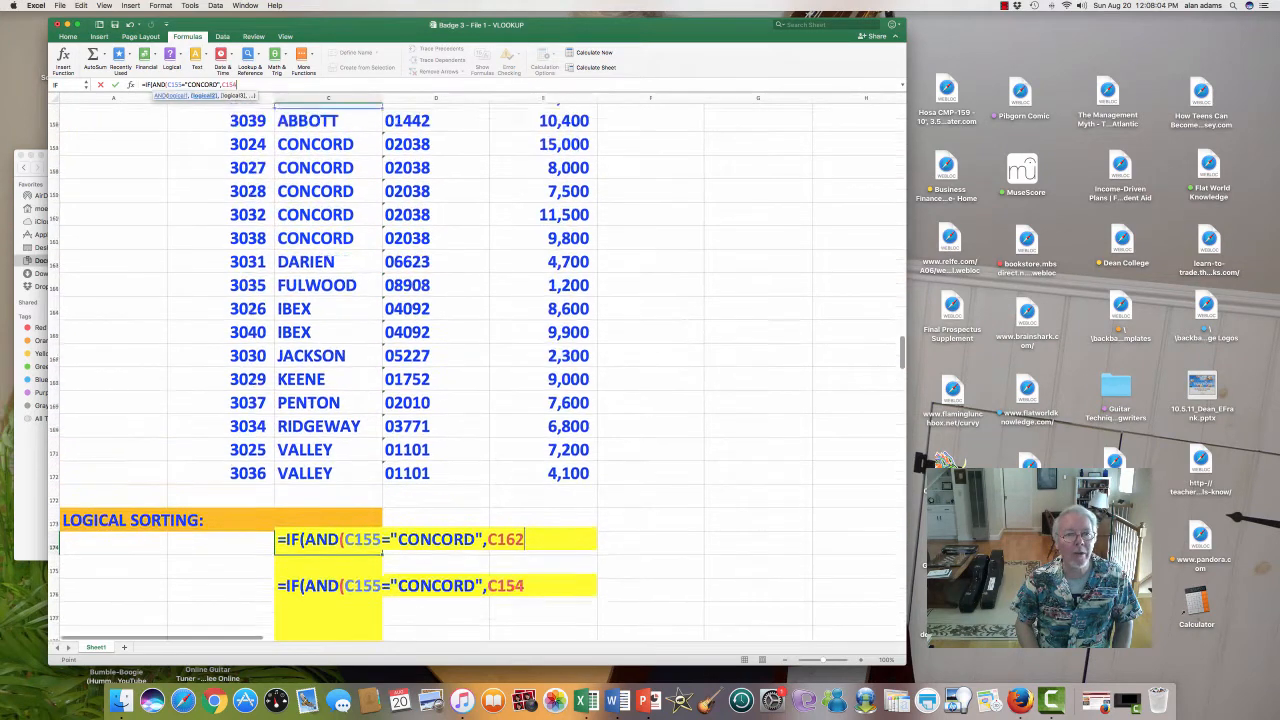
key(Down)
key(Down)
key(Down)
key(Right)
key(Right)
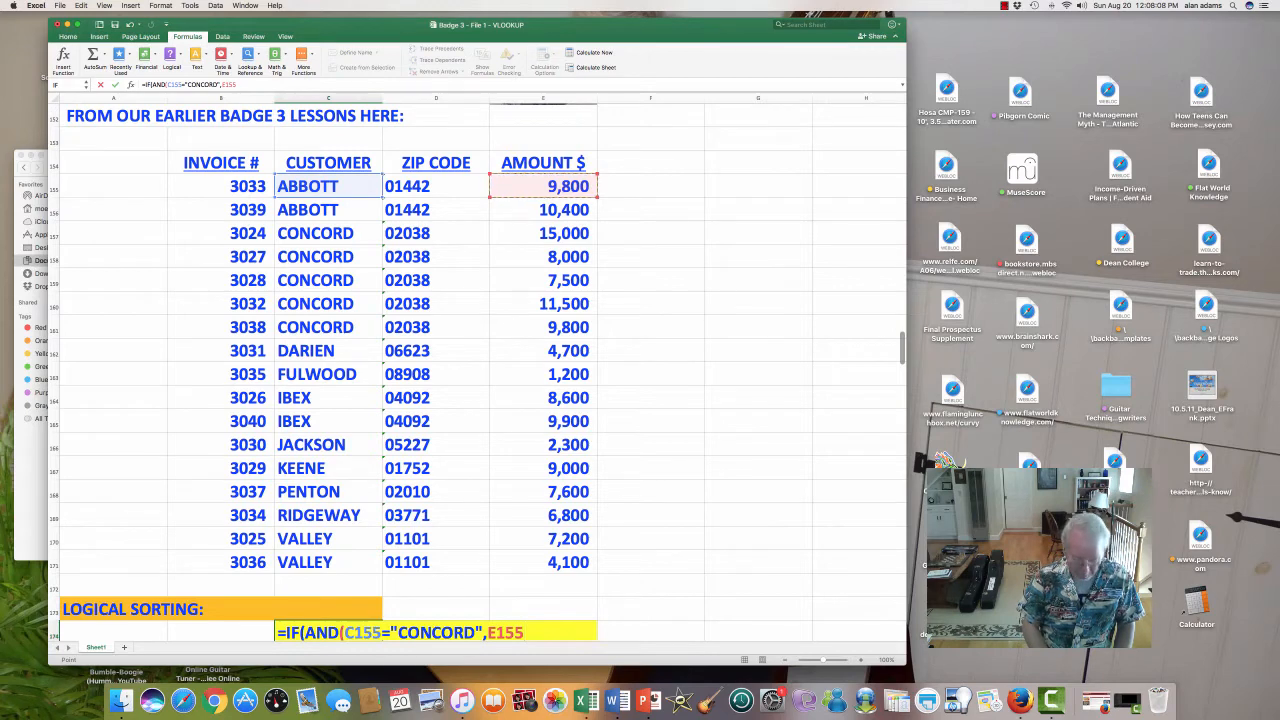
text(>)
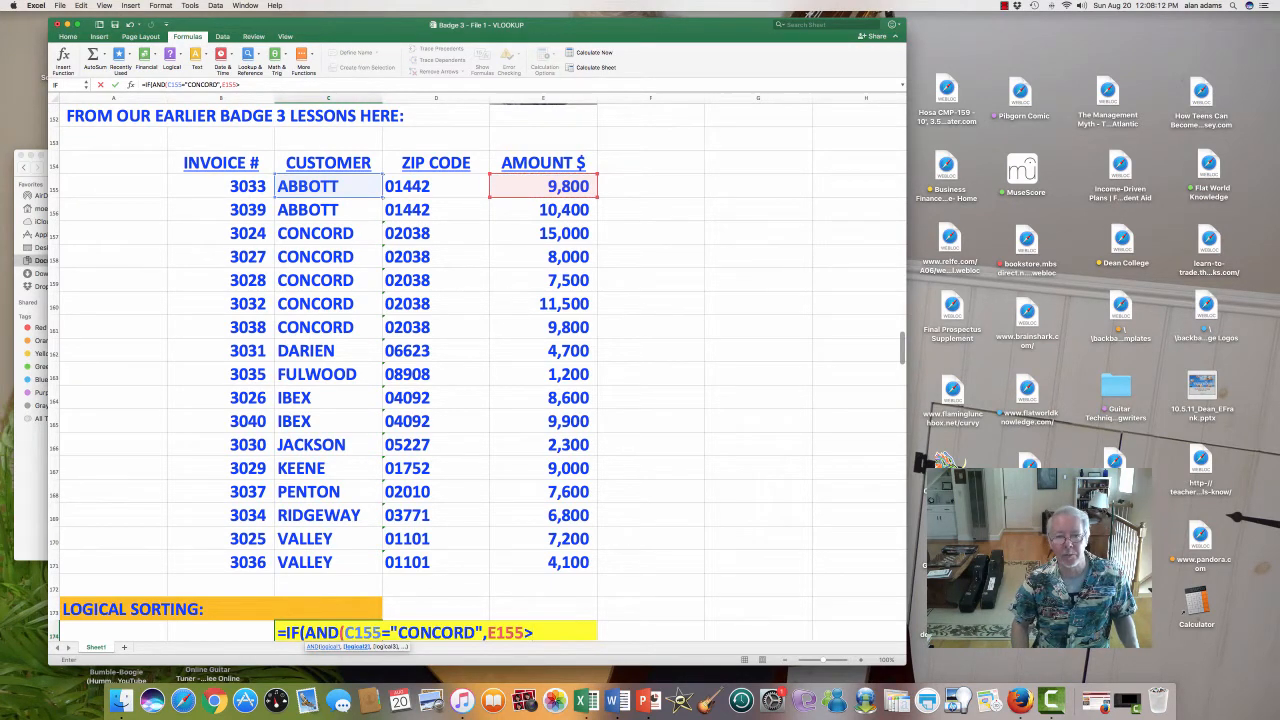
text(10000)
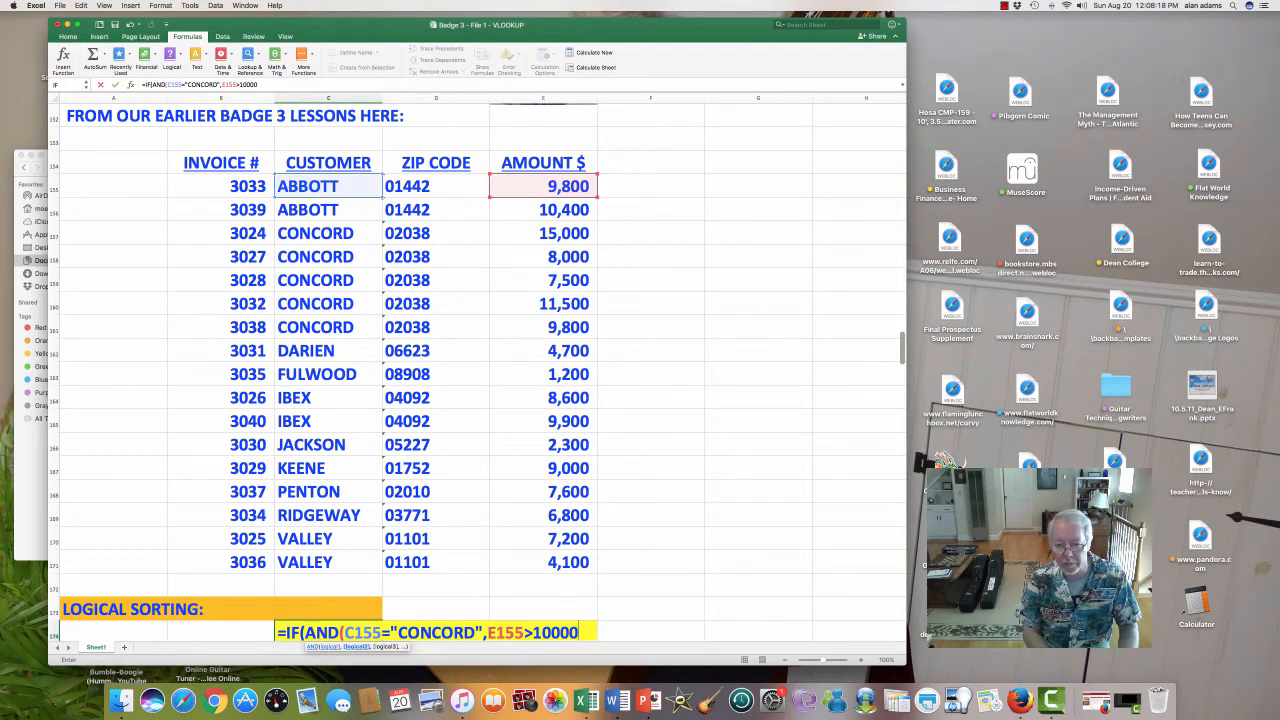
text())
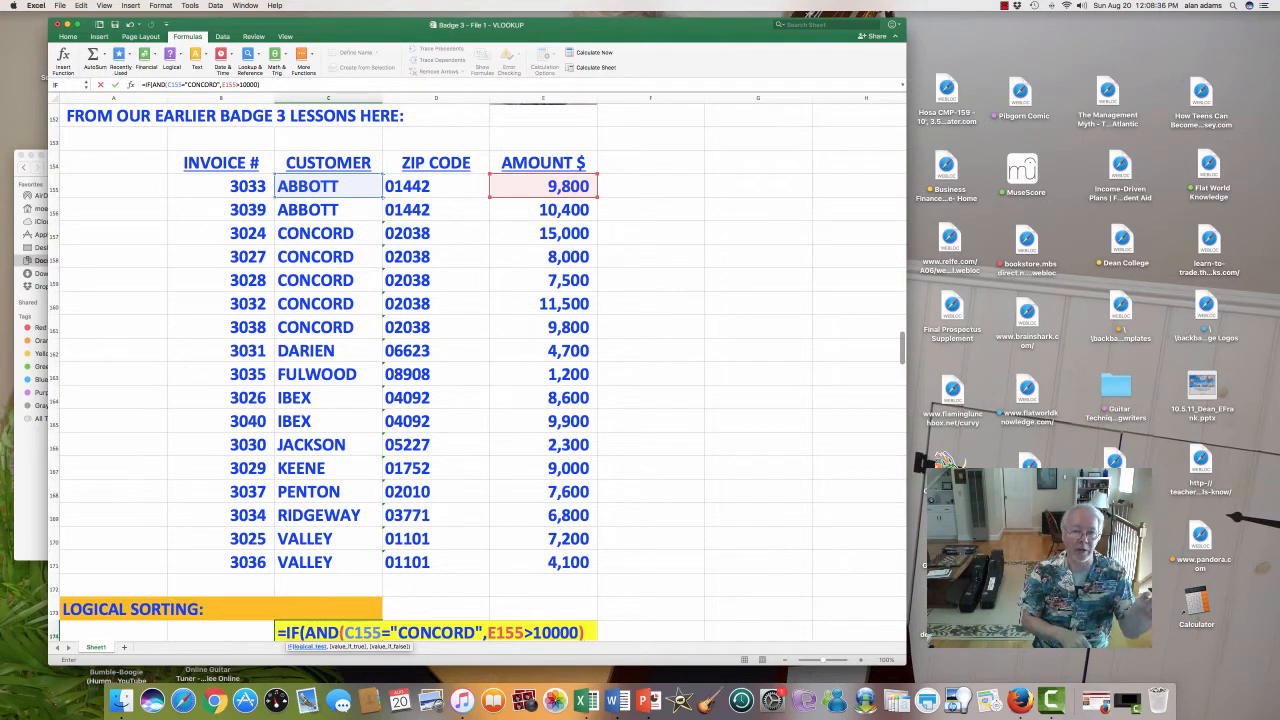
Complete the C174 formula with "YEAH" as the true value and "NO WAY" as the false value, and enter it
text(,)
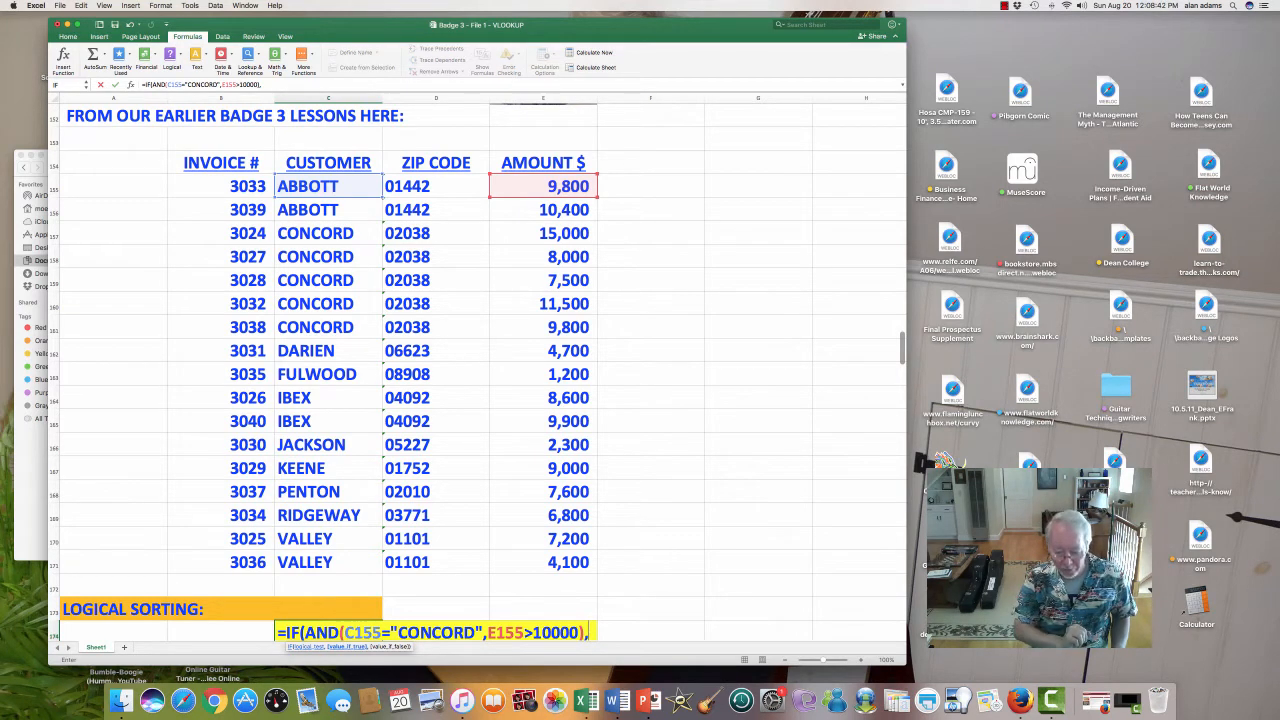
text(")
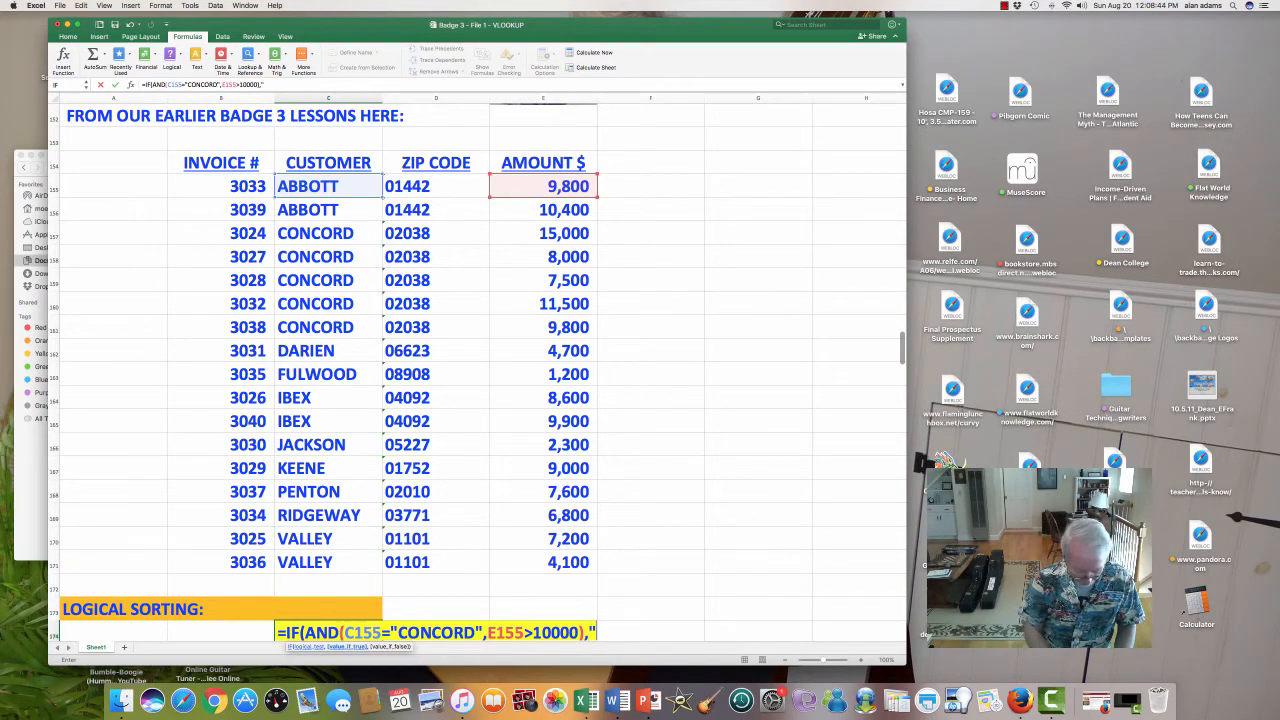
text(YEAH",)
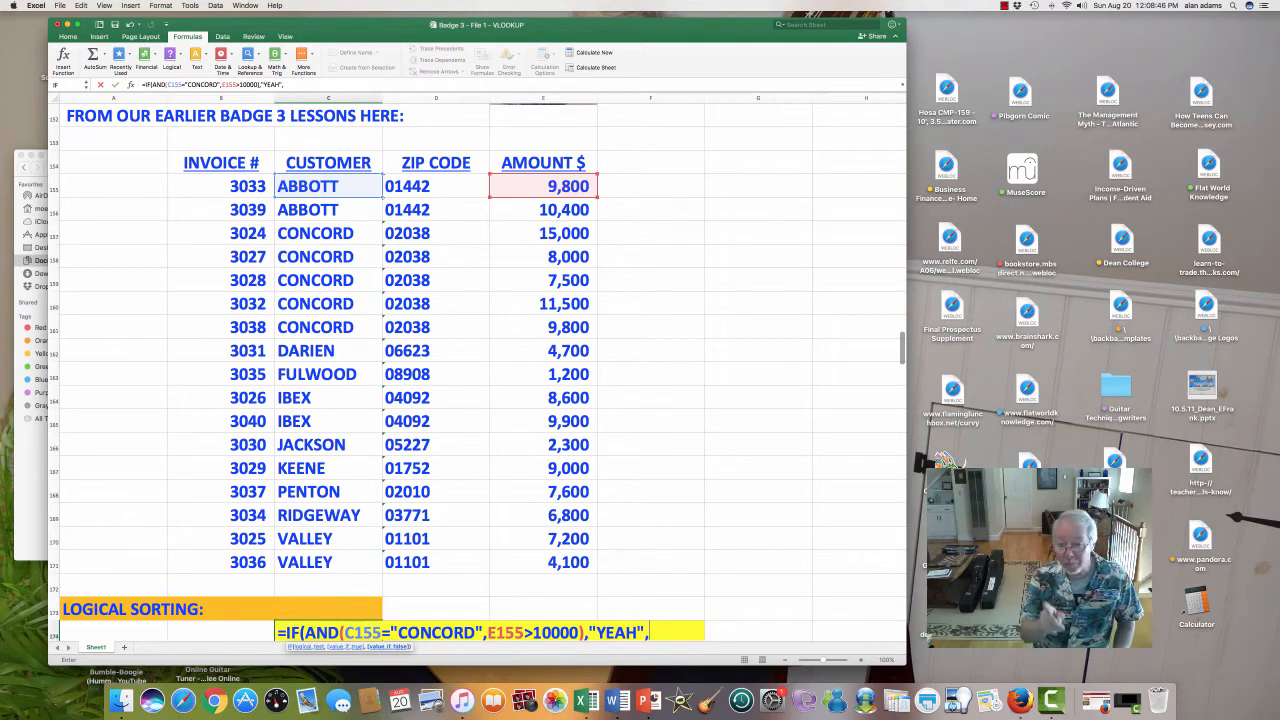
text("NO W)
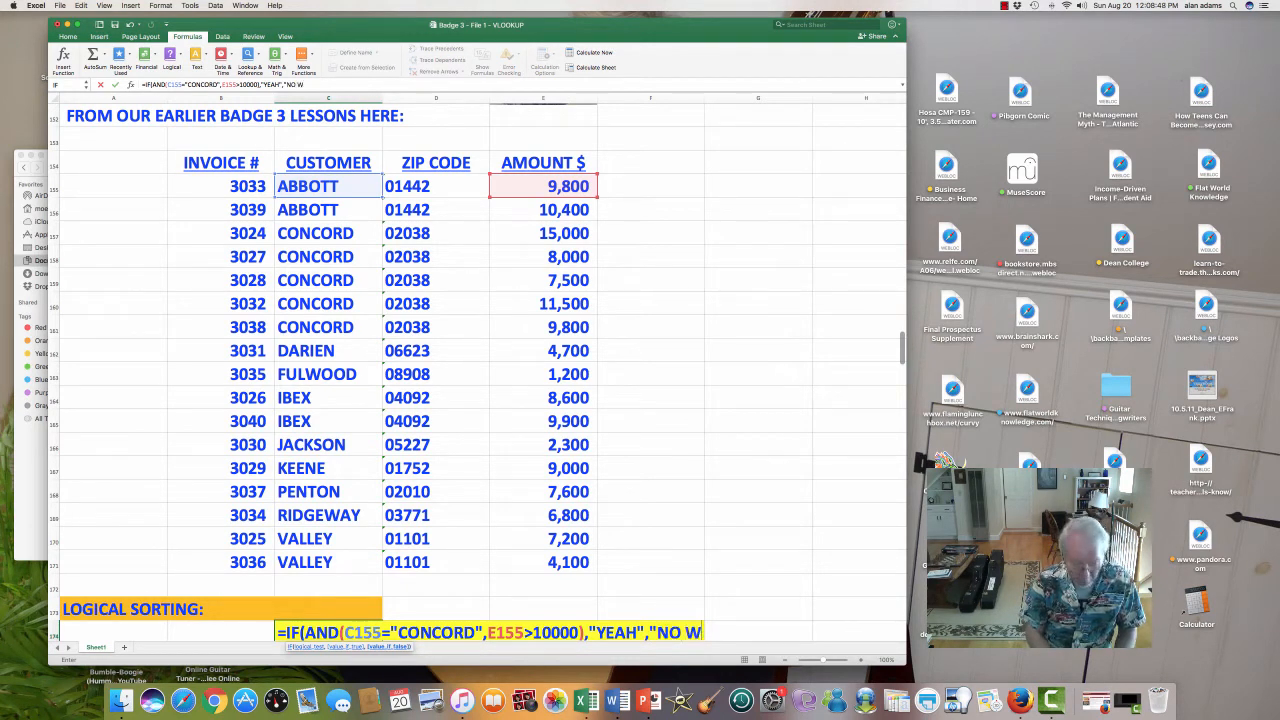
text(AY")
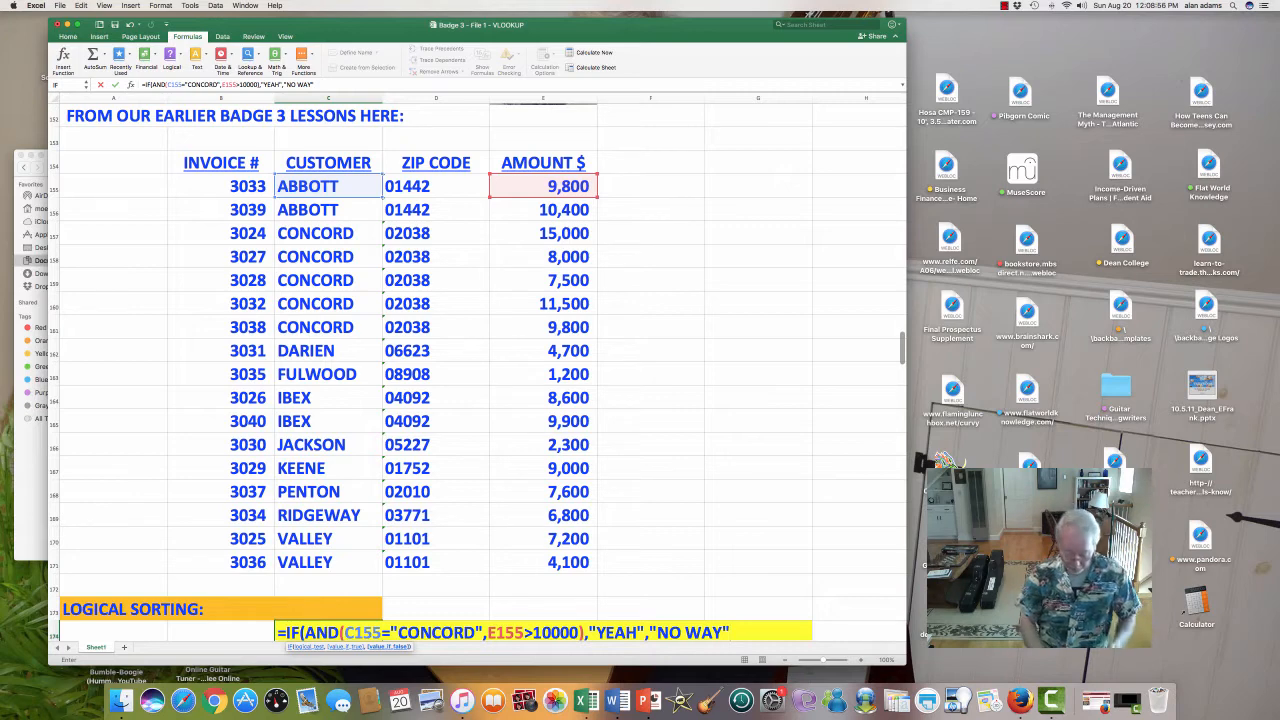
text())
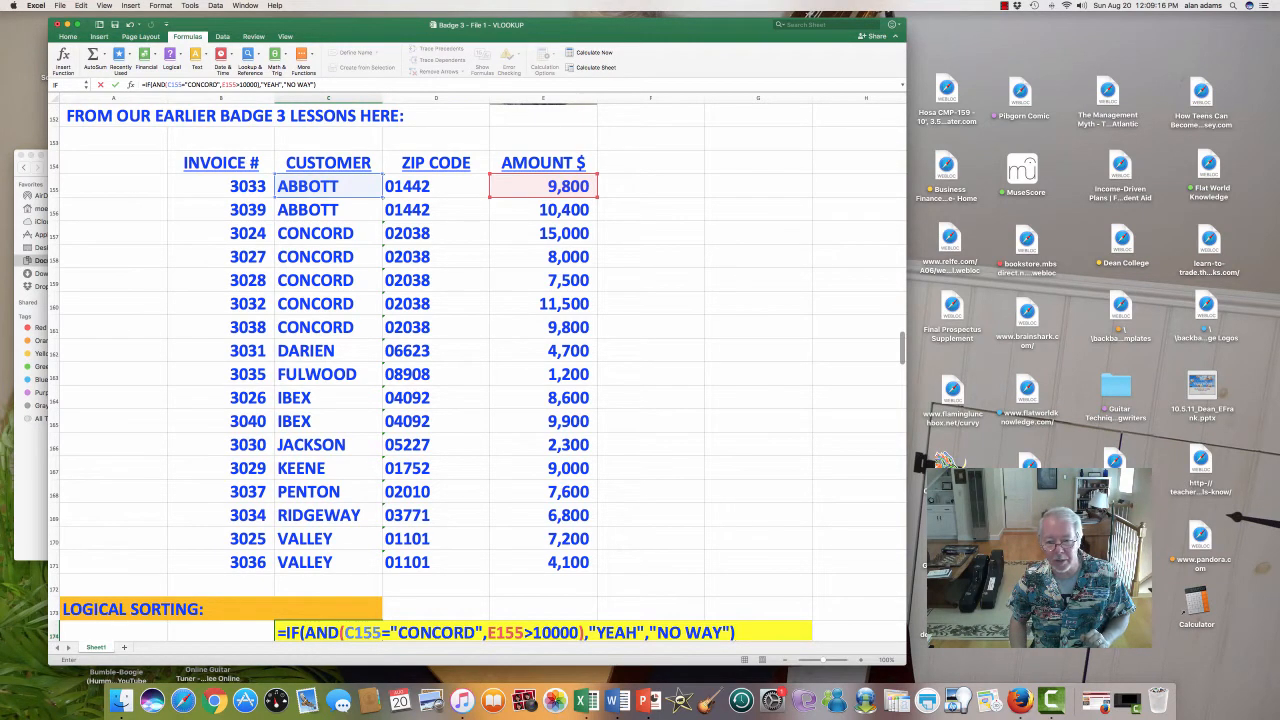
key(Return)
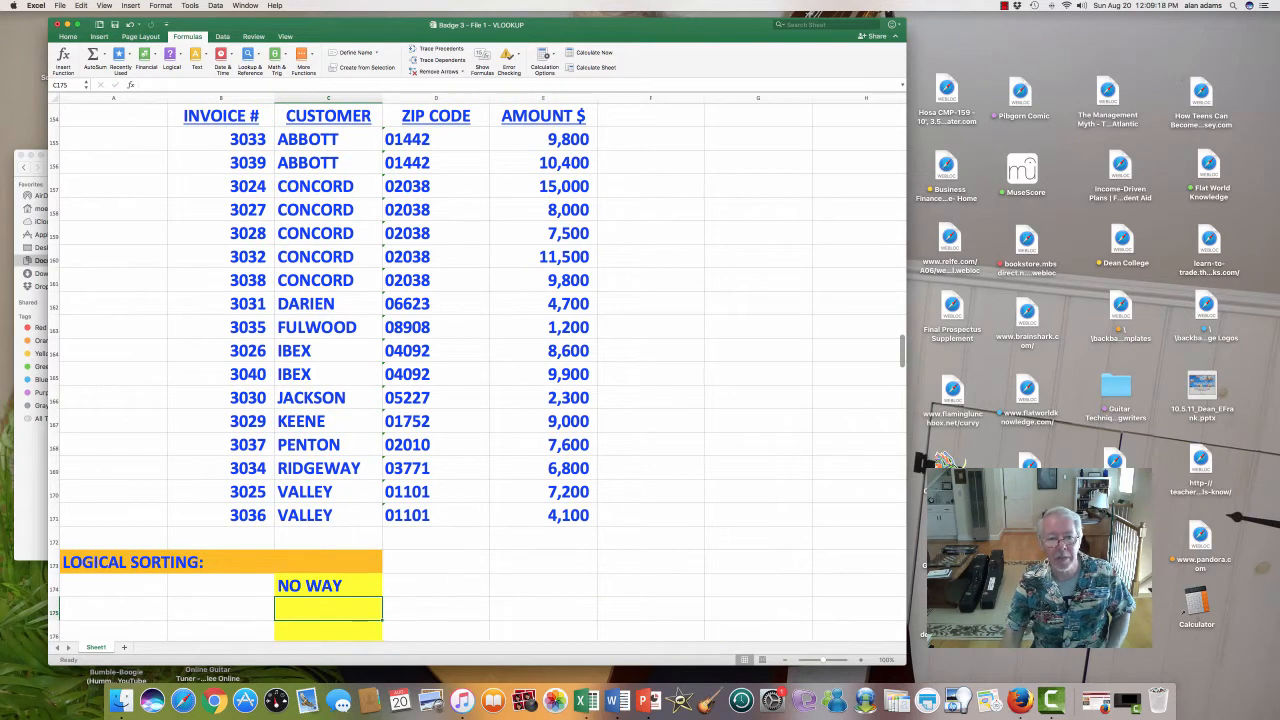
Fill the IF/AND formula from C174 down through C189
scroll(328, 377, down, 3)
click(328, 377)
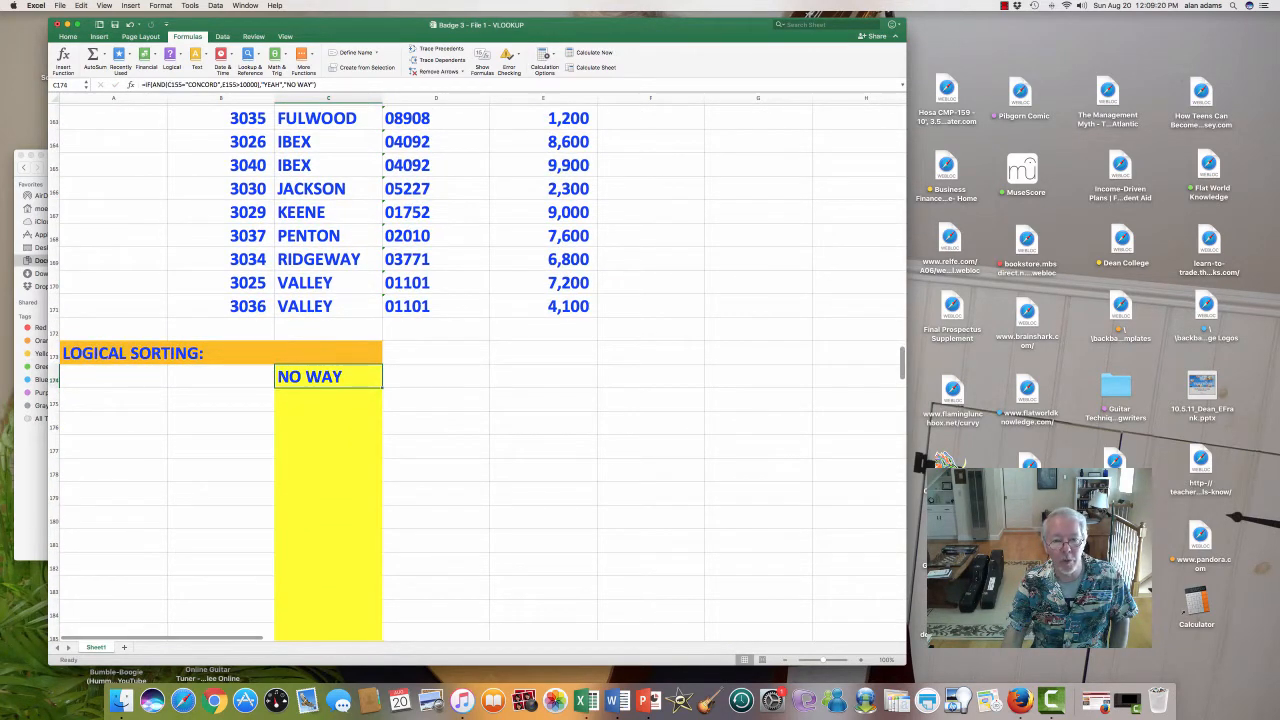
drag(381, 388, 380, 288)
Review the filled results in C174:C189, checking the formulas in C176 and C179
key(Up)
key(Up)
key(Up)
key(Up)
key(Up)
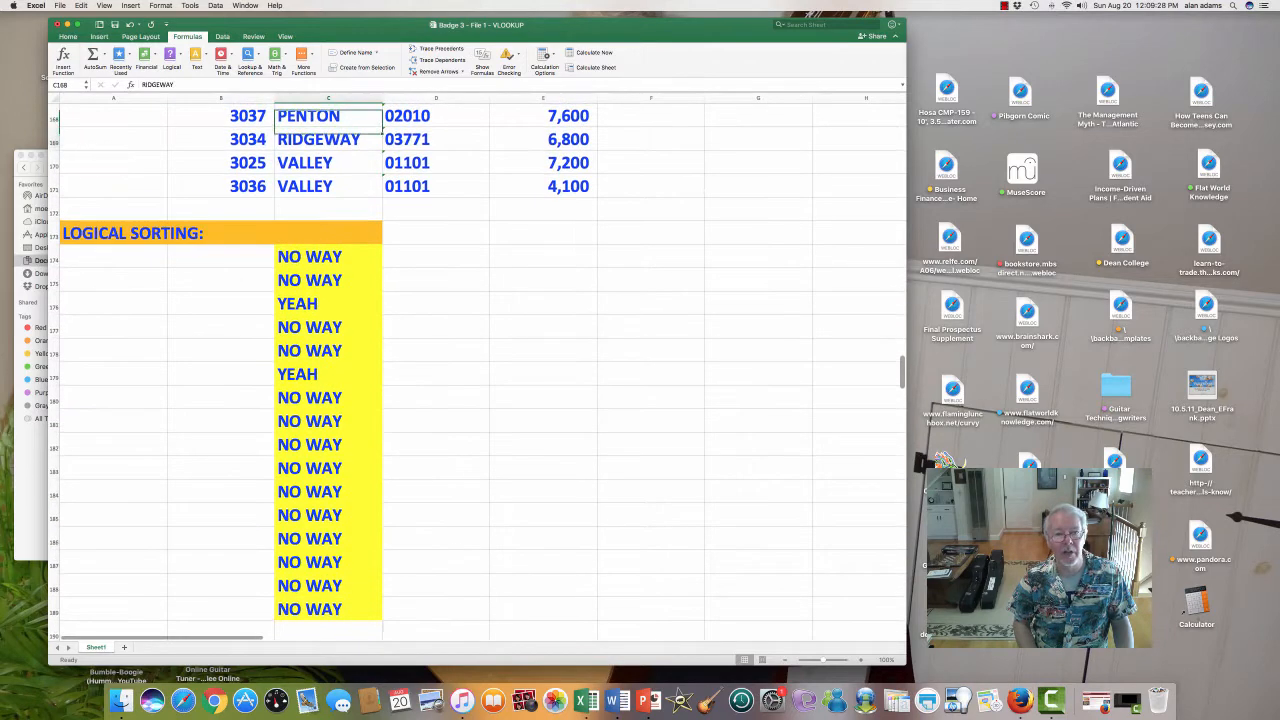
key(Down)
key(Down)
key(Down)
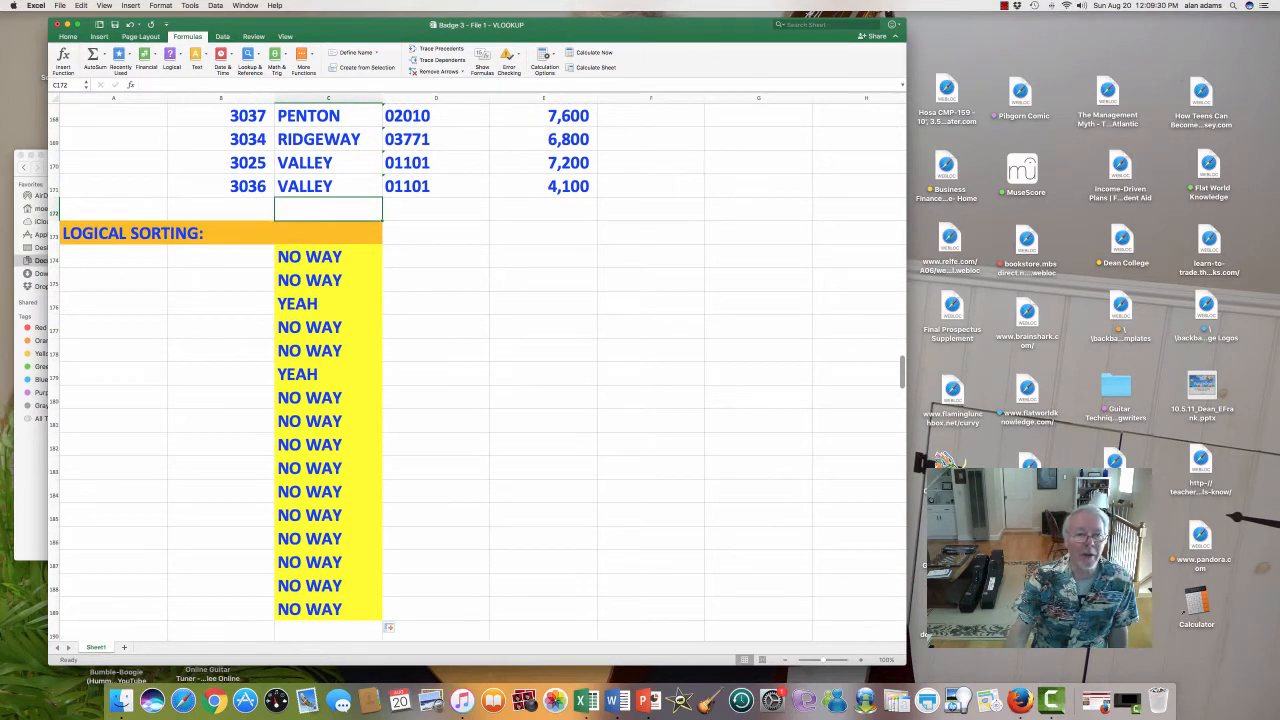
key(Down)
key(Down)
key(shift+Down)
key(shift+Down)
key(shift+Down)
key(shift+Down)
key(shift+Down)
key(shift+Down)
key(shift+Down)
key(shift+Down)
key(shift+Down)
key(shift+Down)
key(shift+Down)
key(shift+Down)
key(shift+Down)
key(shift+Down)
key(shift+Down)
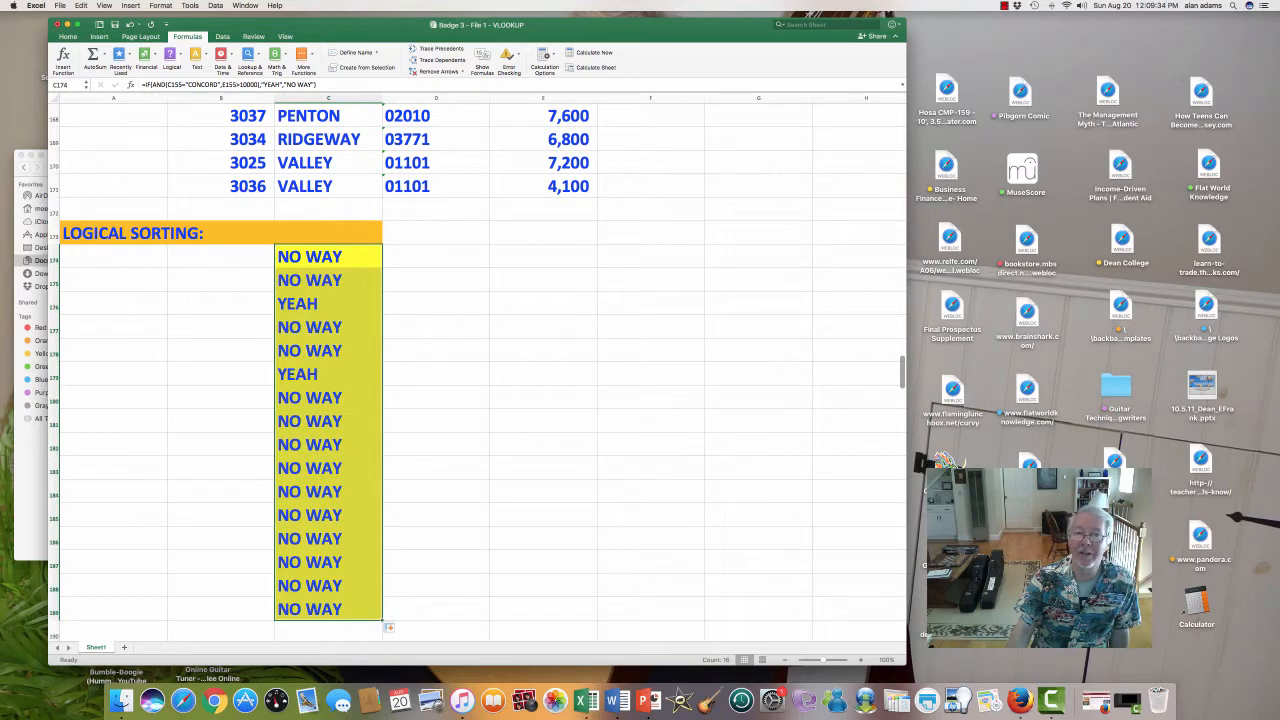
key(Down)
key(Down)
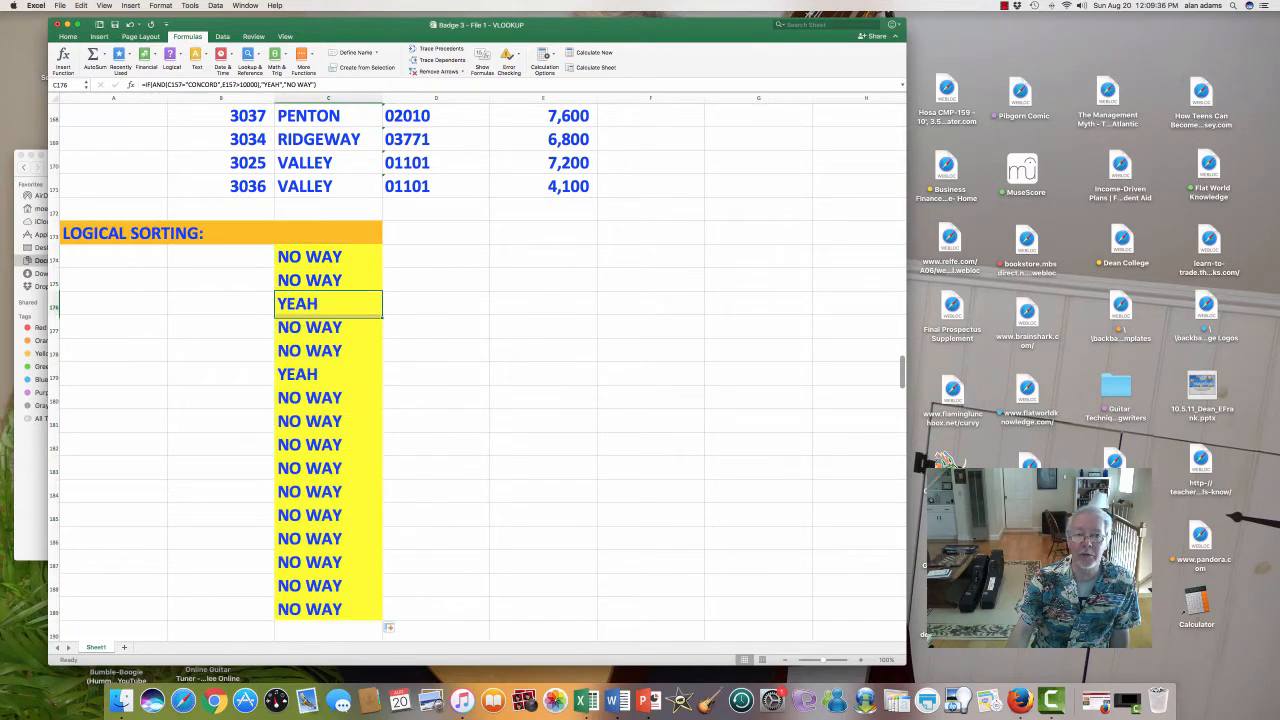
key(Down)
key(Down)
key(Down)
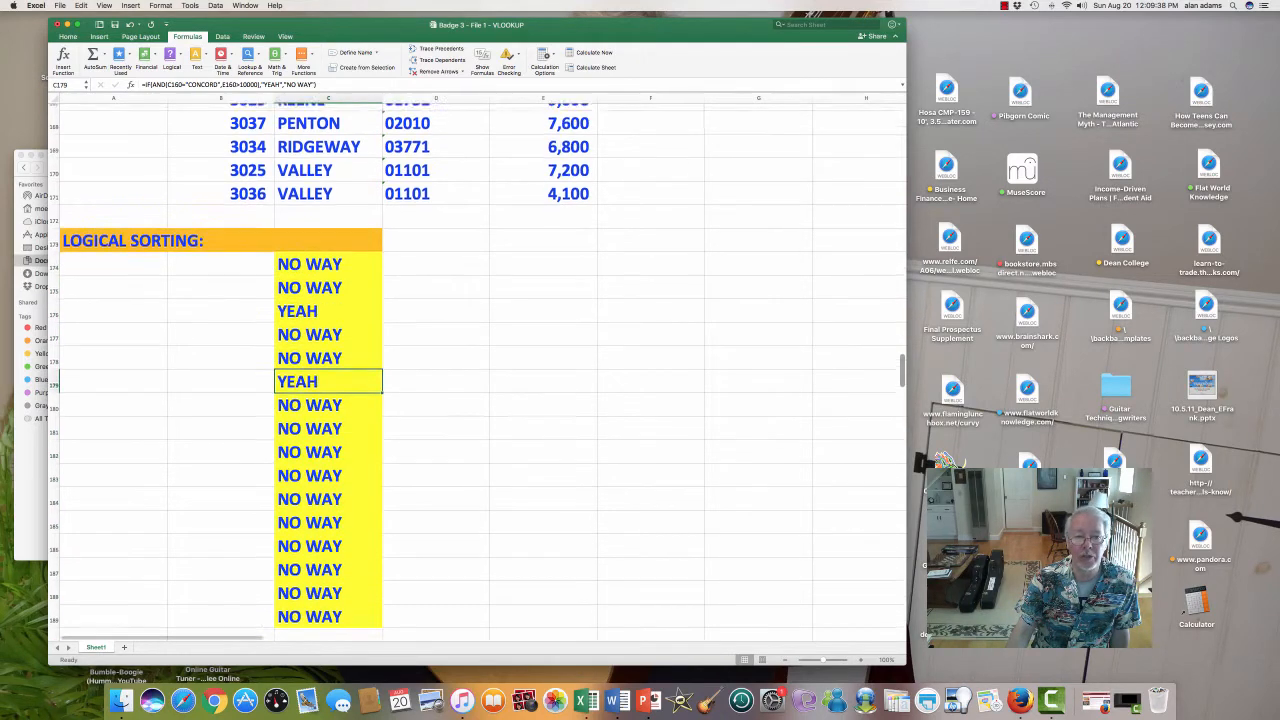
Compare the CONCORD rows in C157:E161, especially the amounts in E157 and E160, with the result in C176
scroll(478, 370, up, 2)
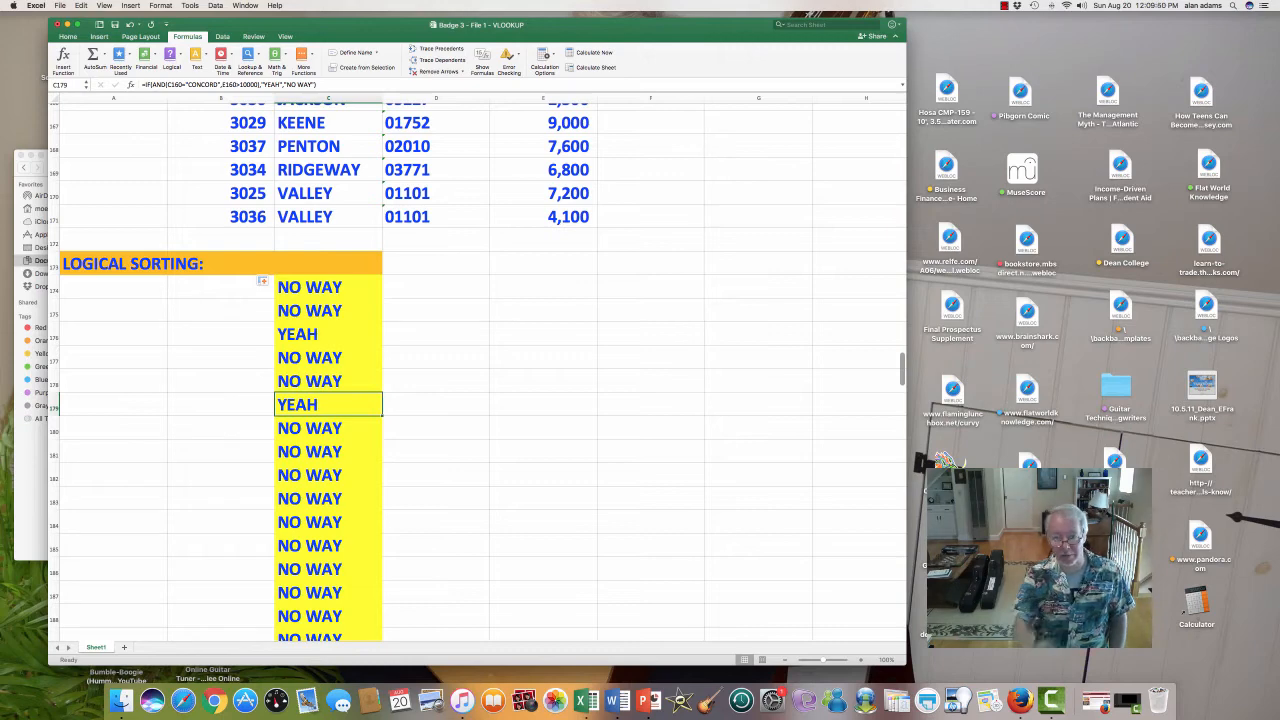
scroll(478, 372, up, 10)
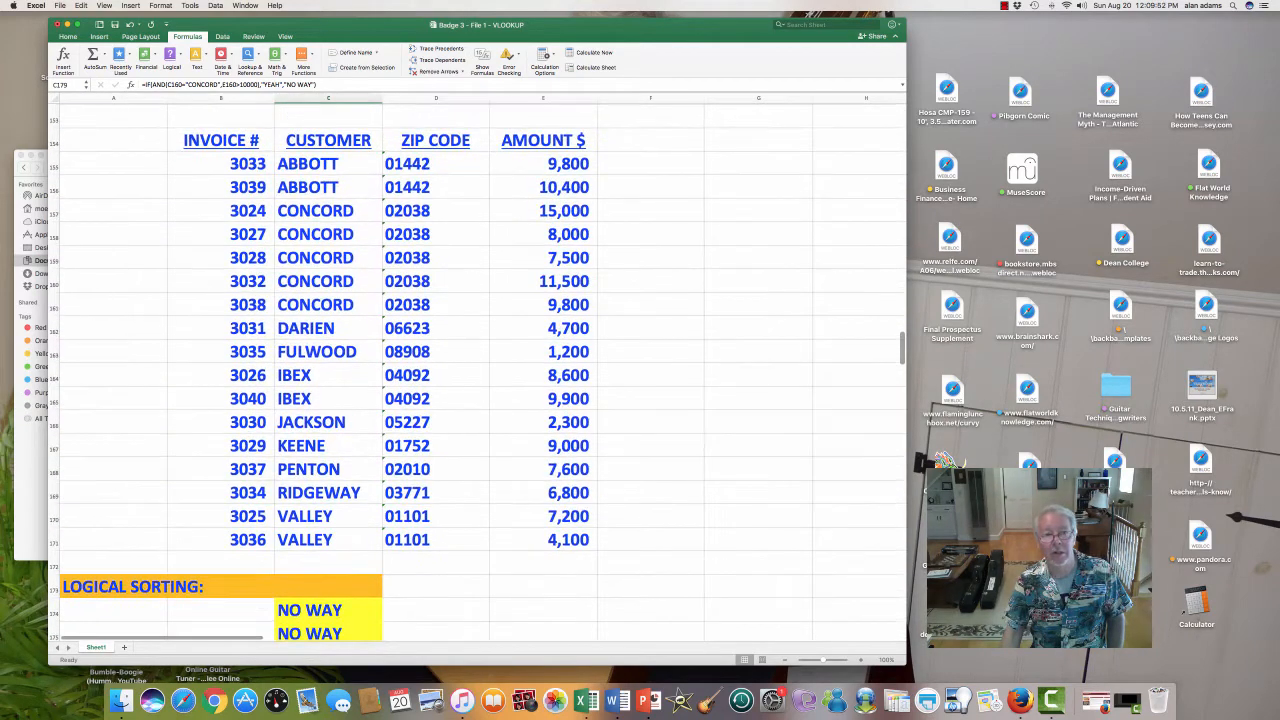
drag(316, 211, 543, 306)
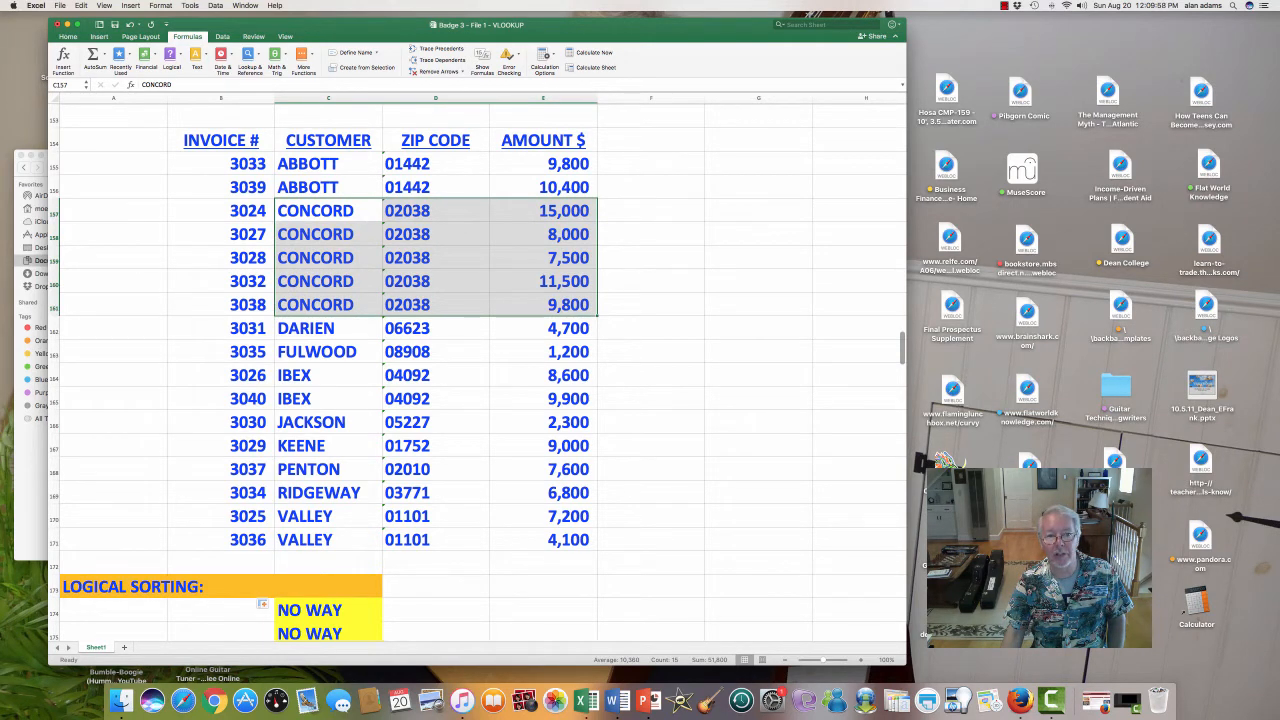
click(543, 211)
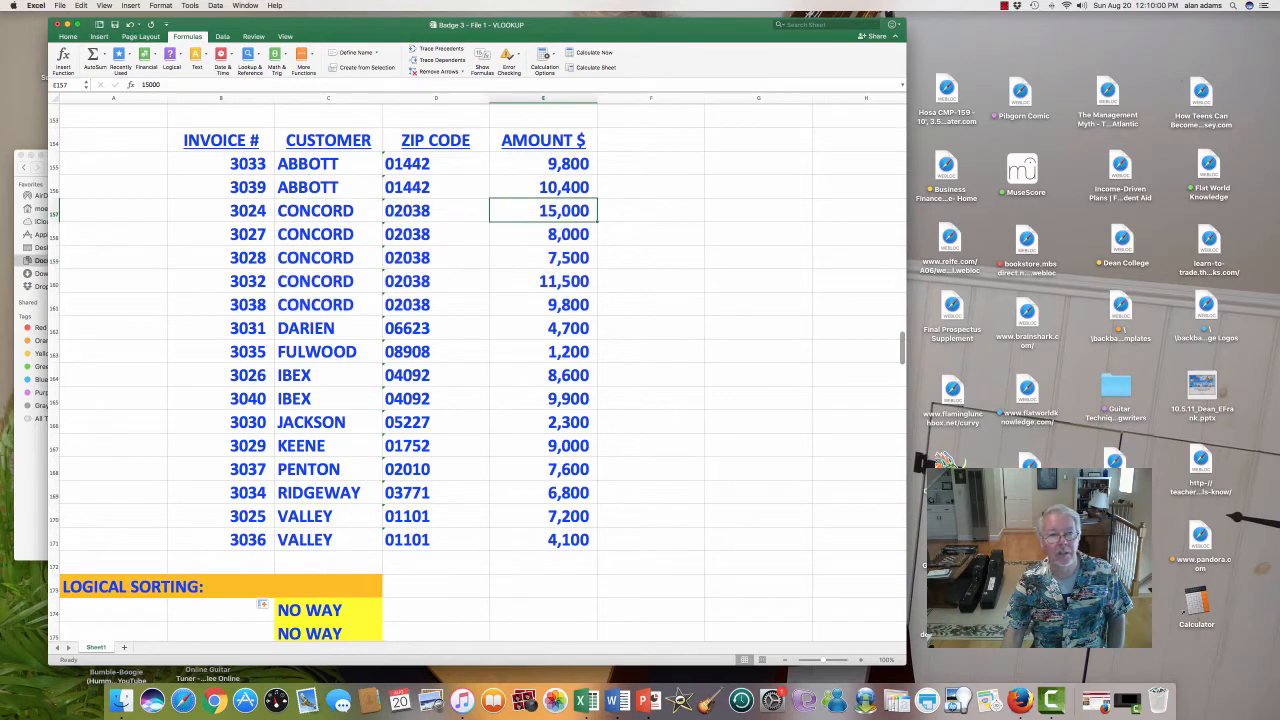
click(543, 281)
scroll(543, 281, down, 5)
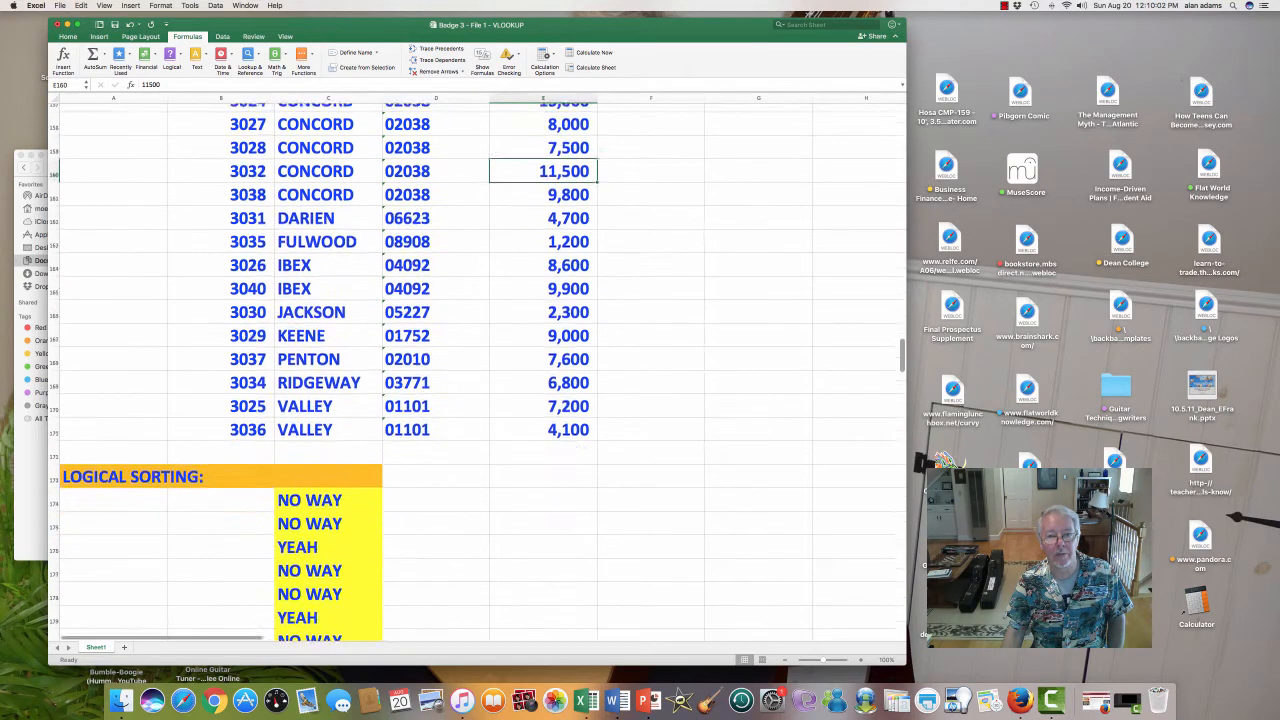
click(328, 397)
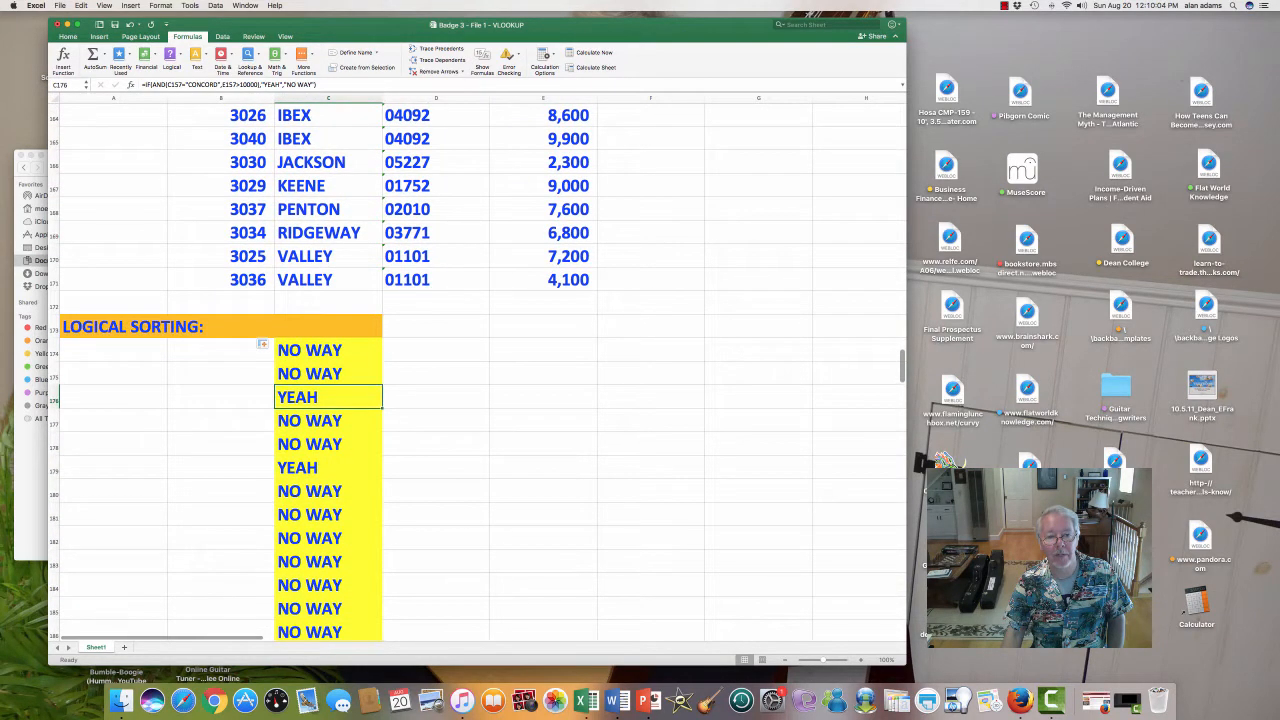
Check the formula in C179 against the CONCORD amounts in E160 and E157 of the sales journal
click(328, 468)
scroll(328, 468, up, 2)
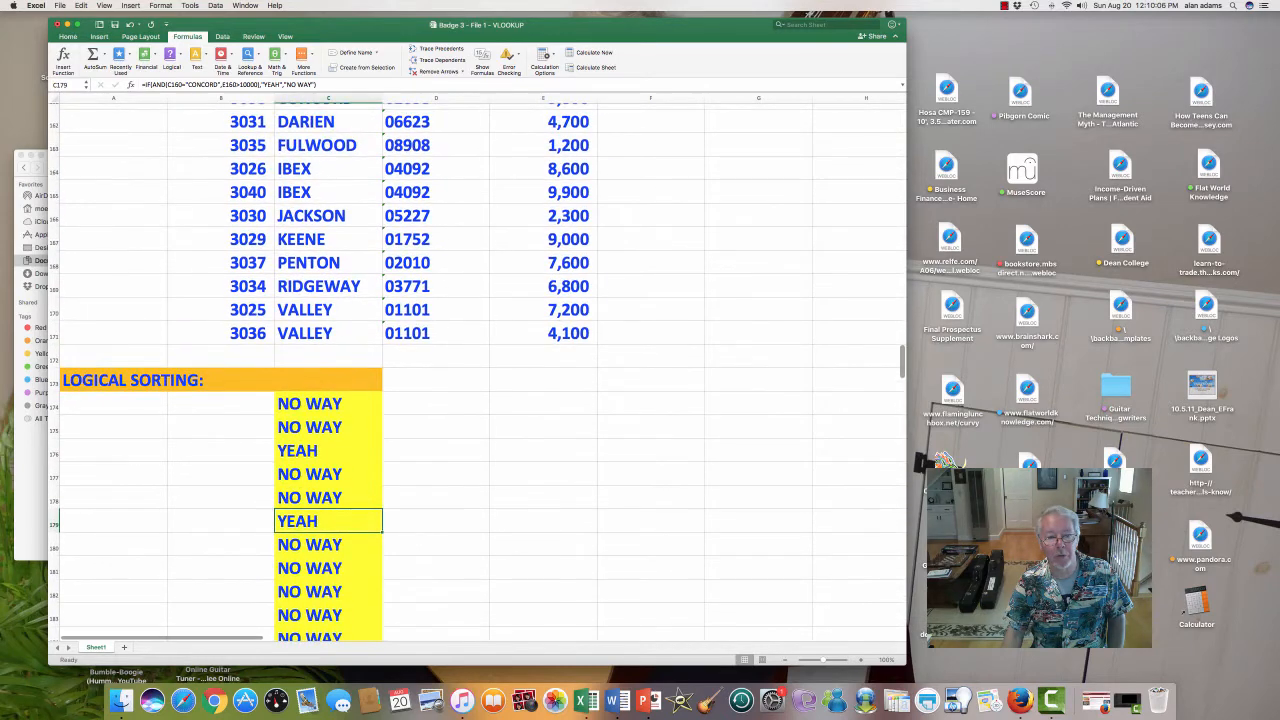
scroll(476, 371, up, 4)
click(543, 185)
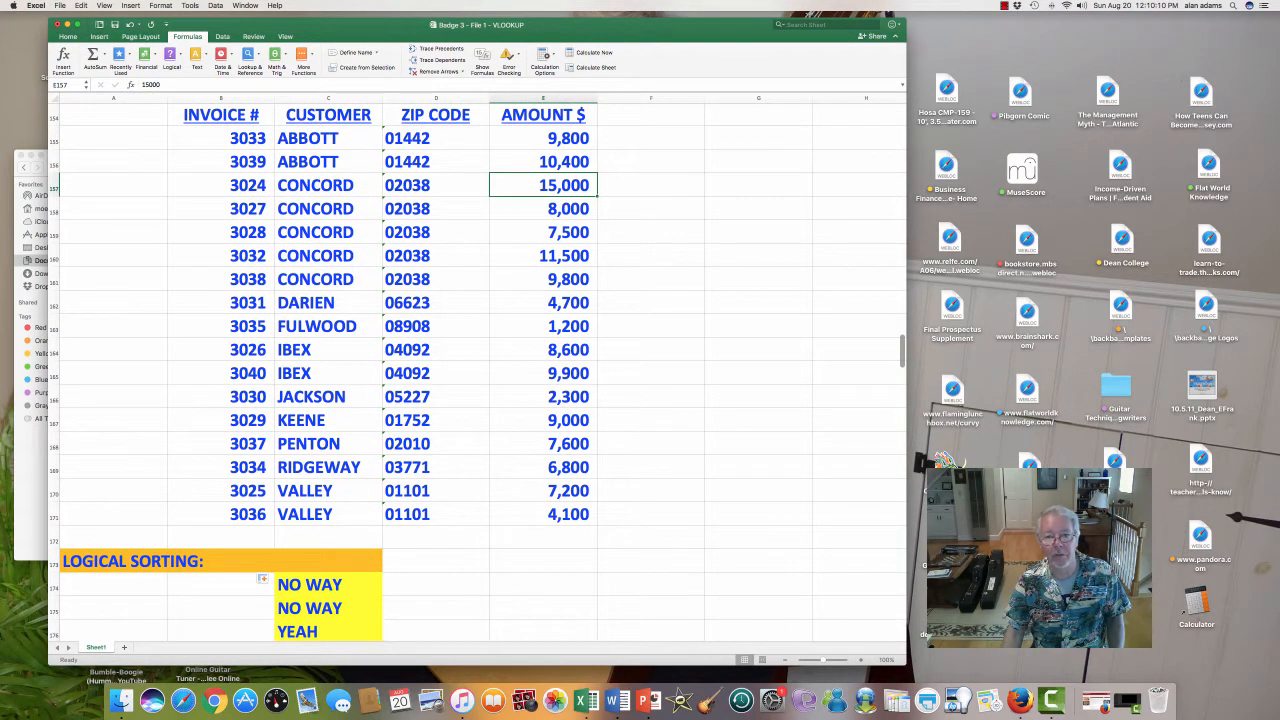
right_click(556, 260)
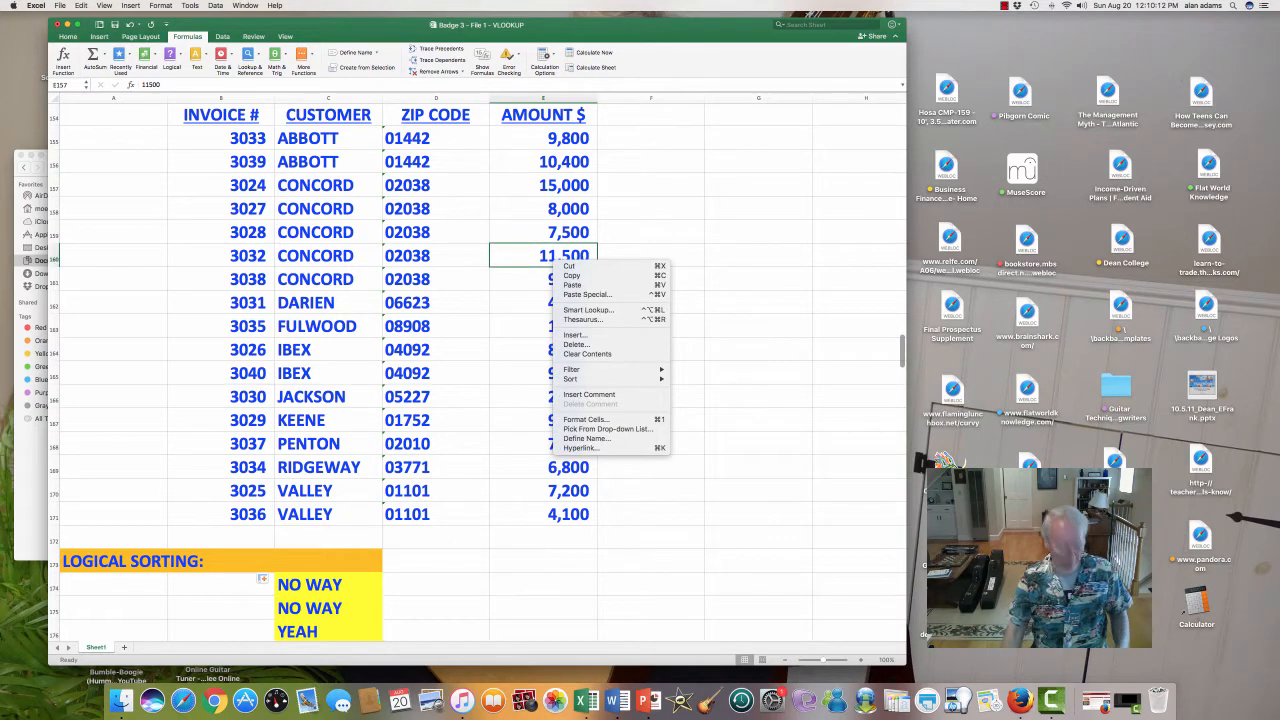
key(Escape)
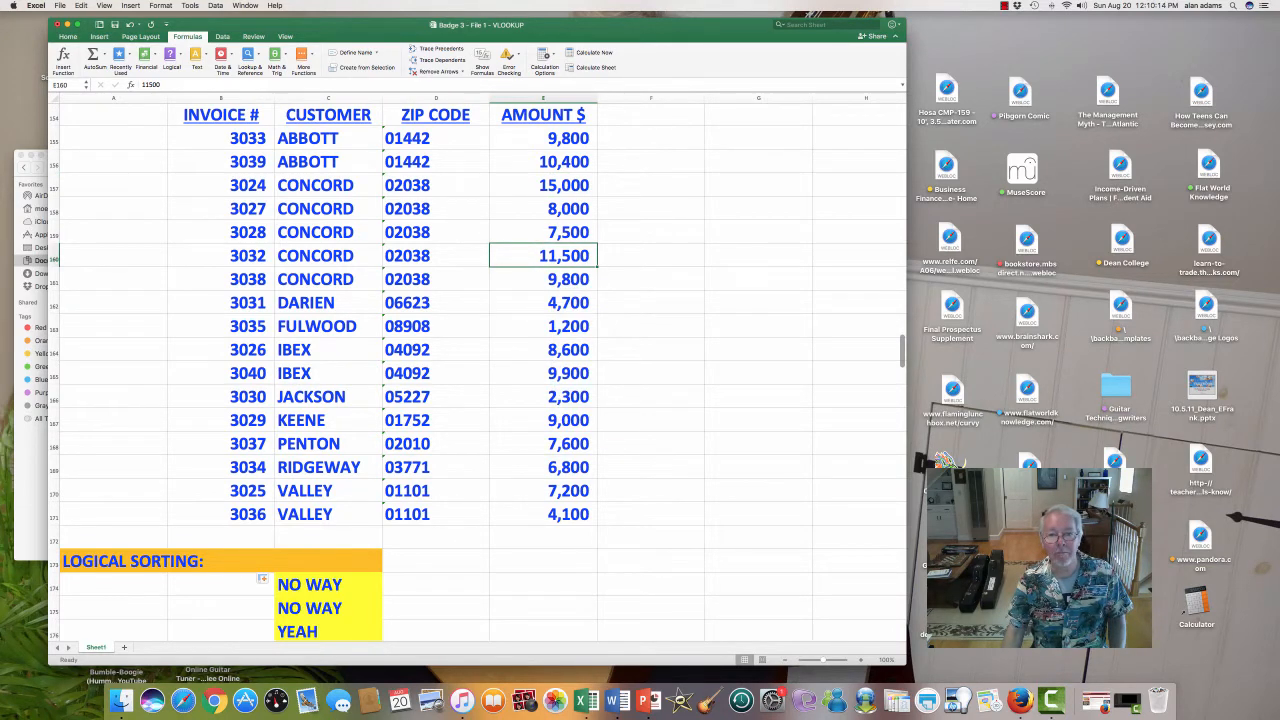
super+click(543, 185)
click(758, 279)
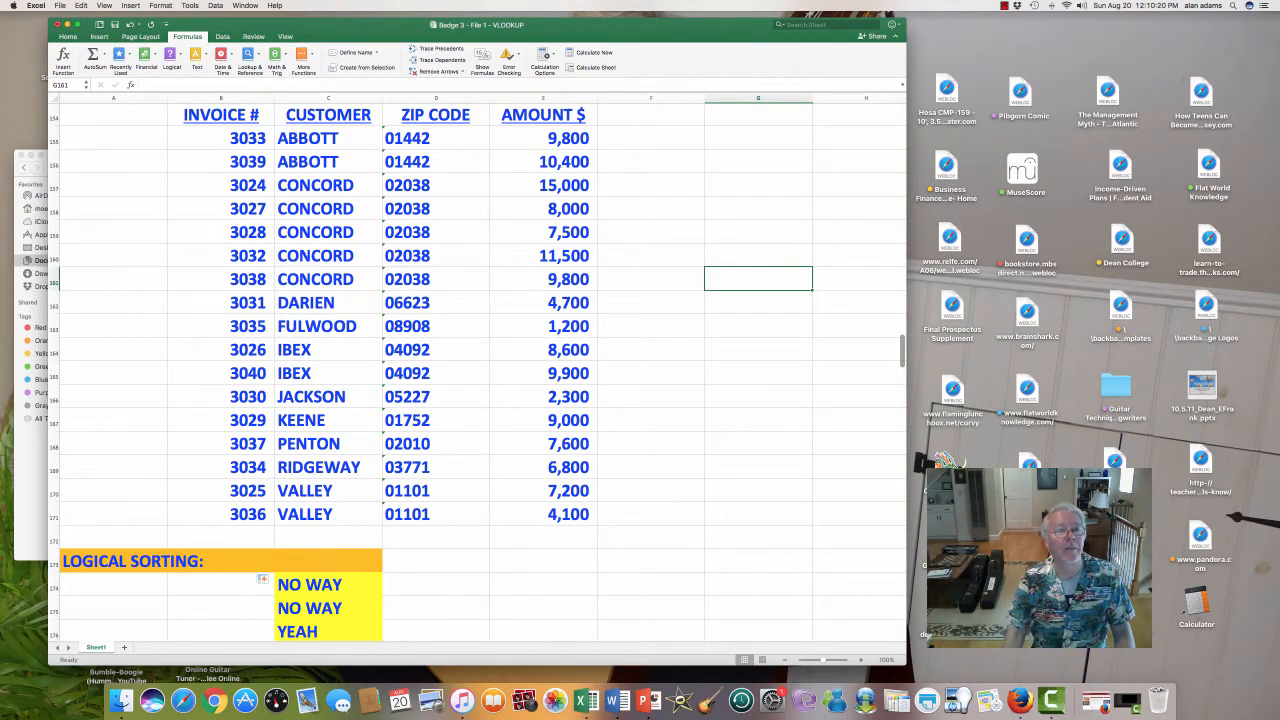
Clear the formula results in C174:C189 and undo the clearing
scroll(477, 370, down, 10)
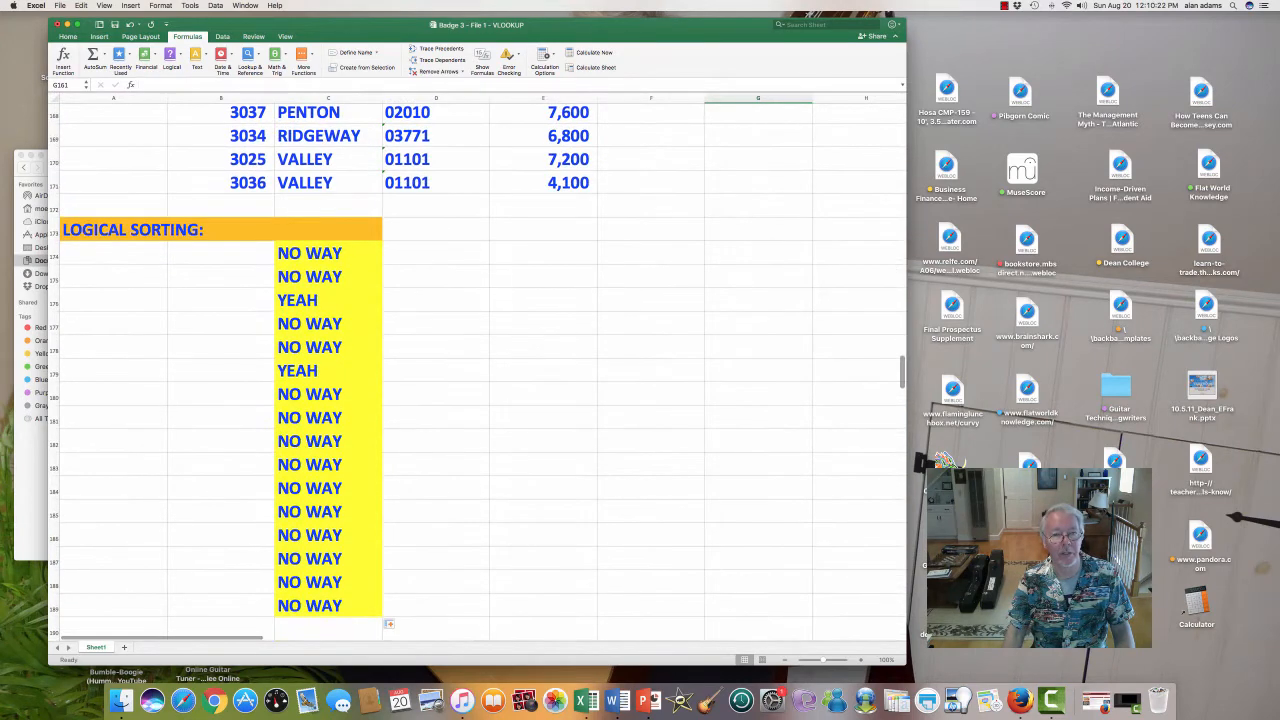
drag(310, 253, 310, 605)
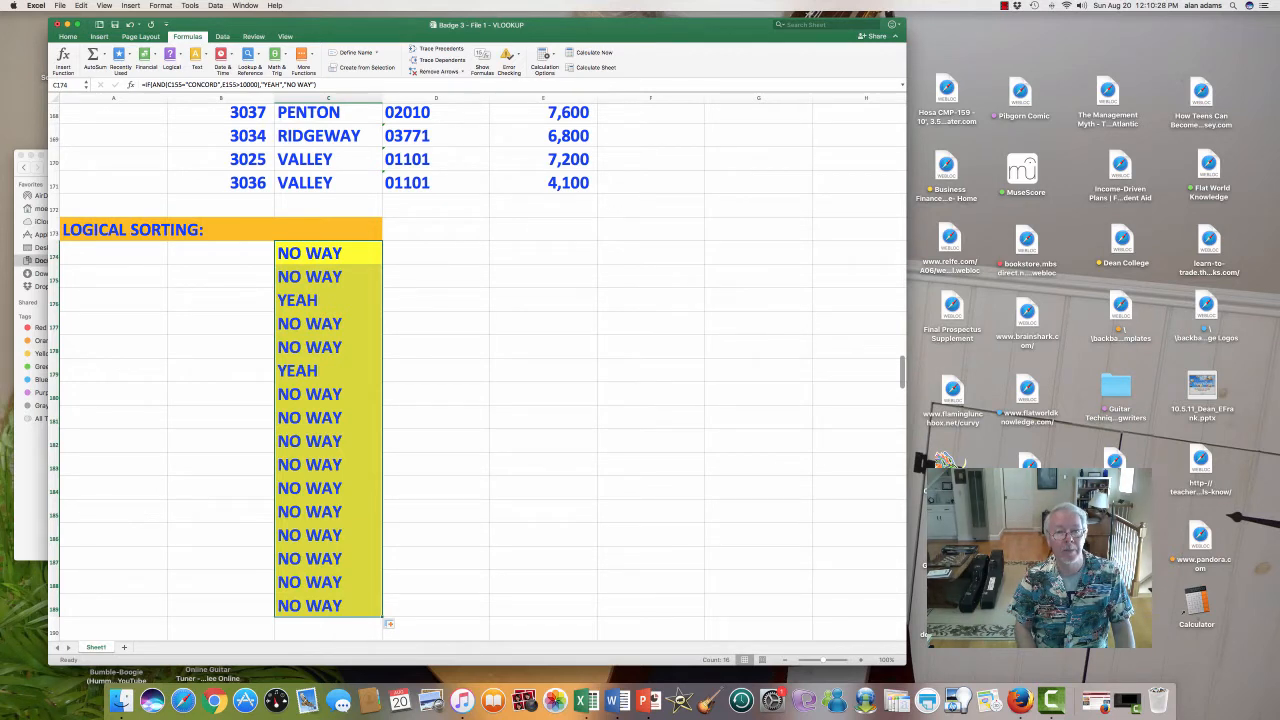
key(Delete)
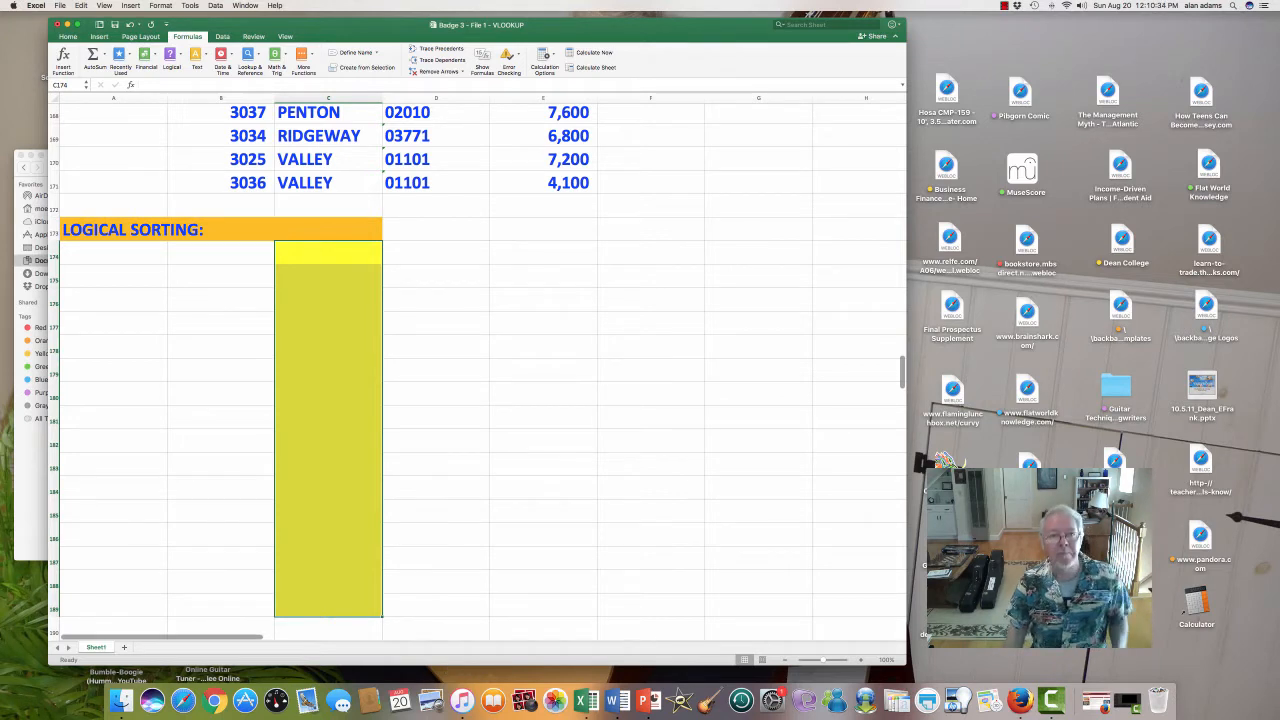
key(super+z)
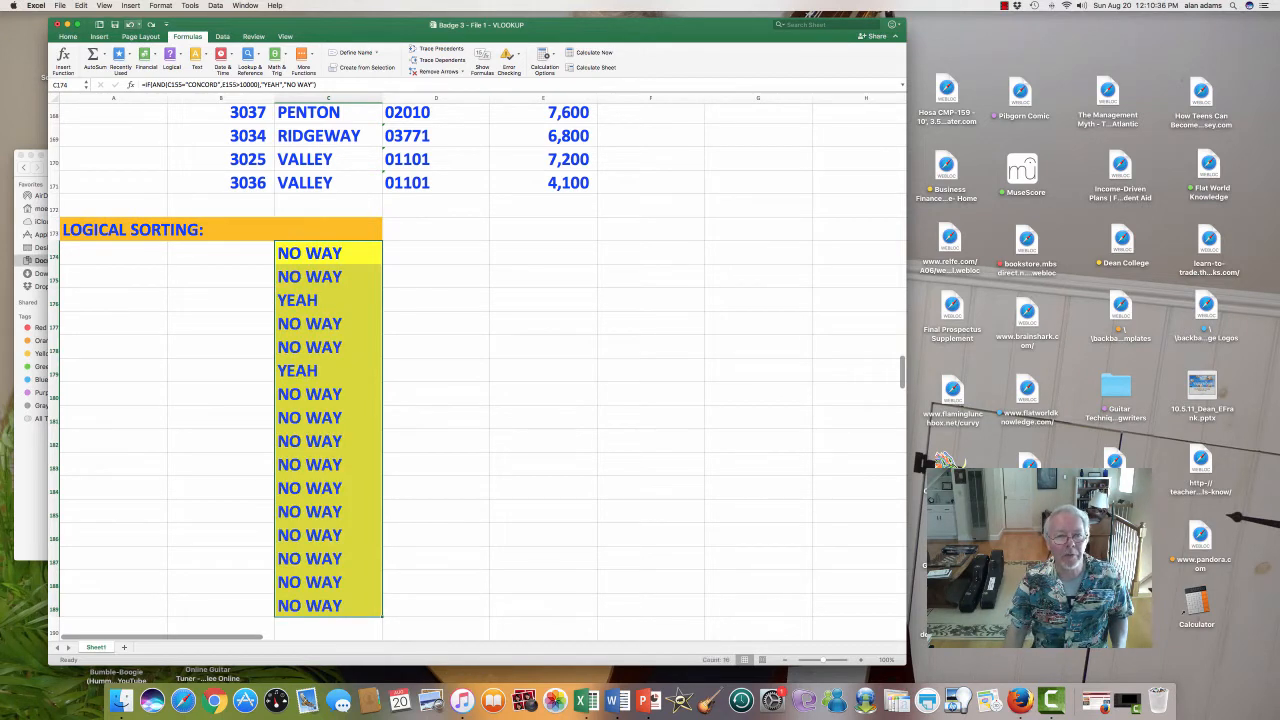
click(436, 253)
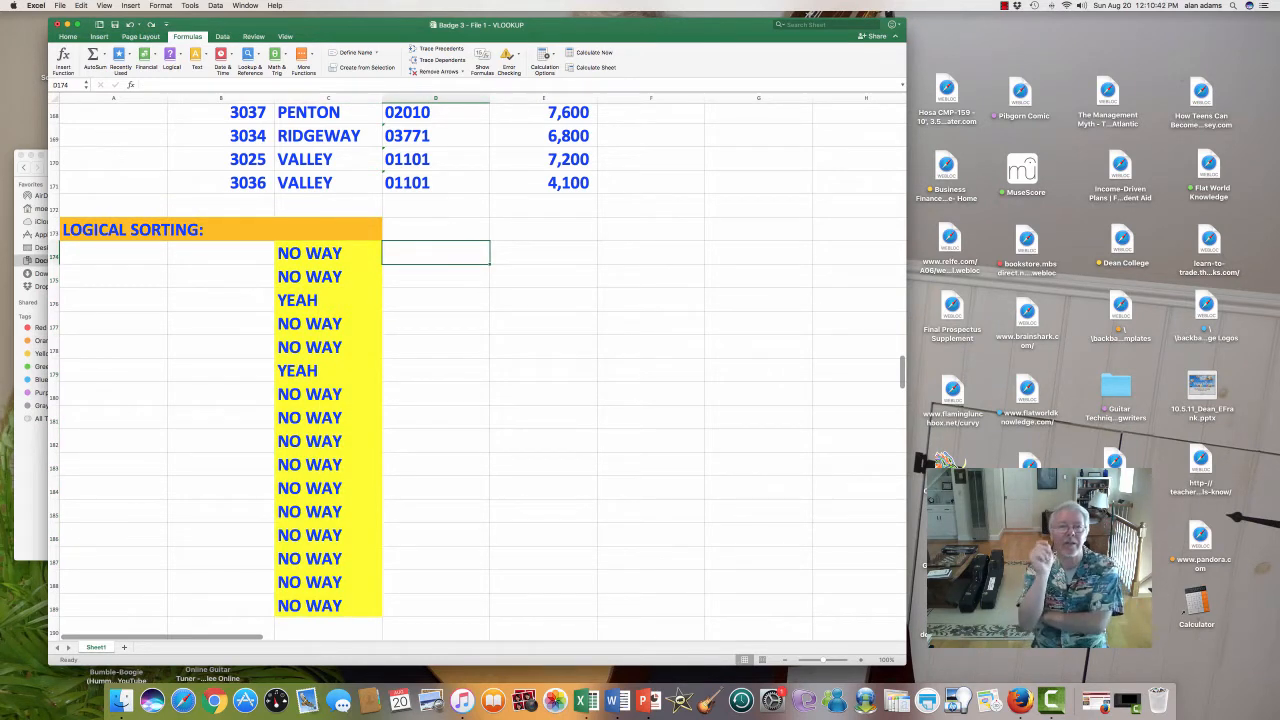
Review the IF/AND formula in C174 and the Boolean operators listed in A149
scroll(477, 370, up, 10)
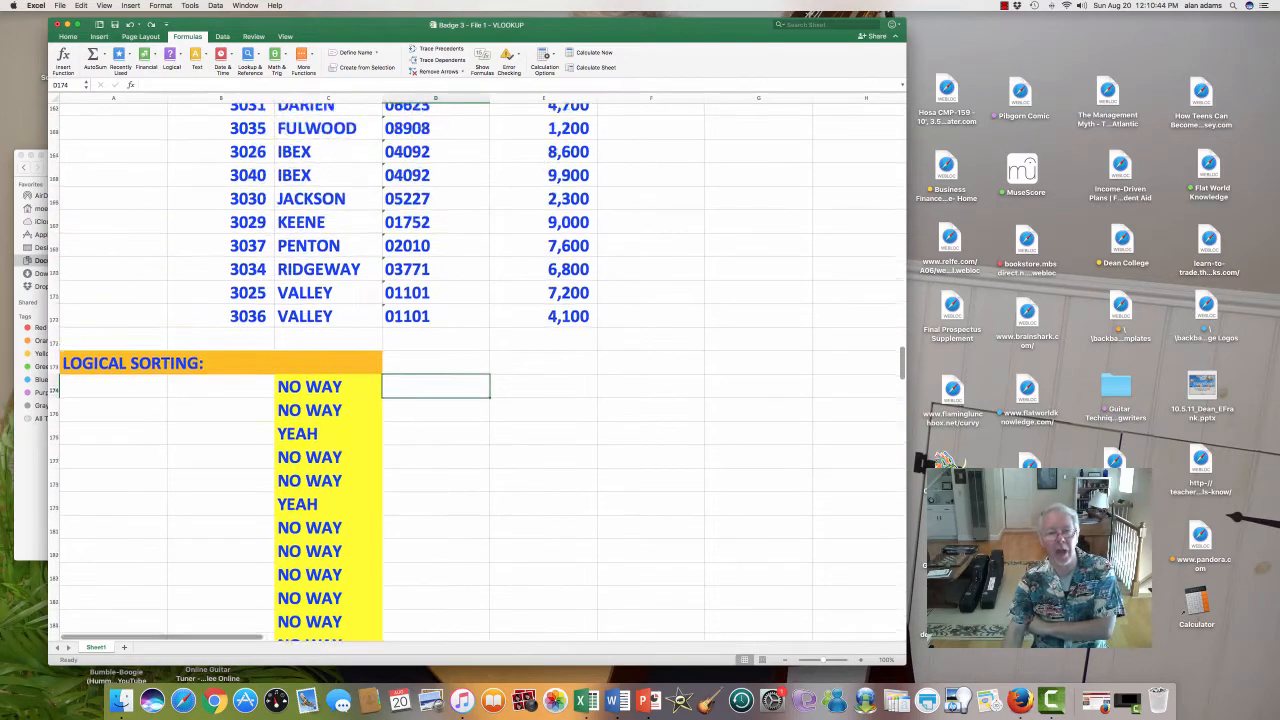
scroll(477, 370, down, 5)
scroll(477, 370, down, 5)
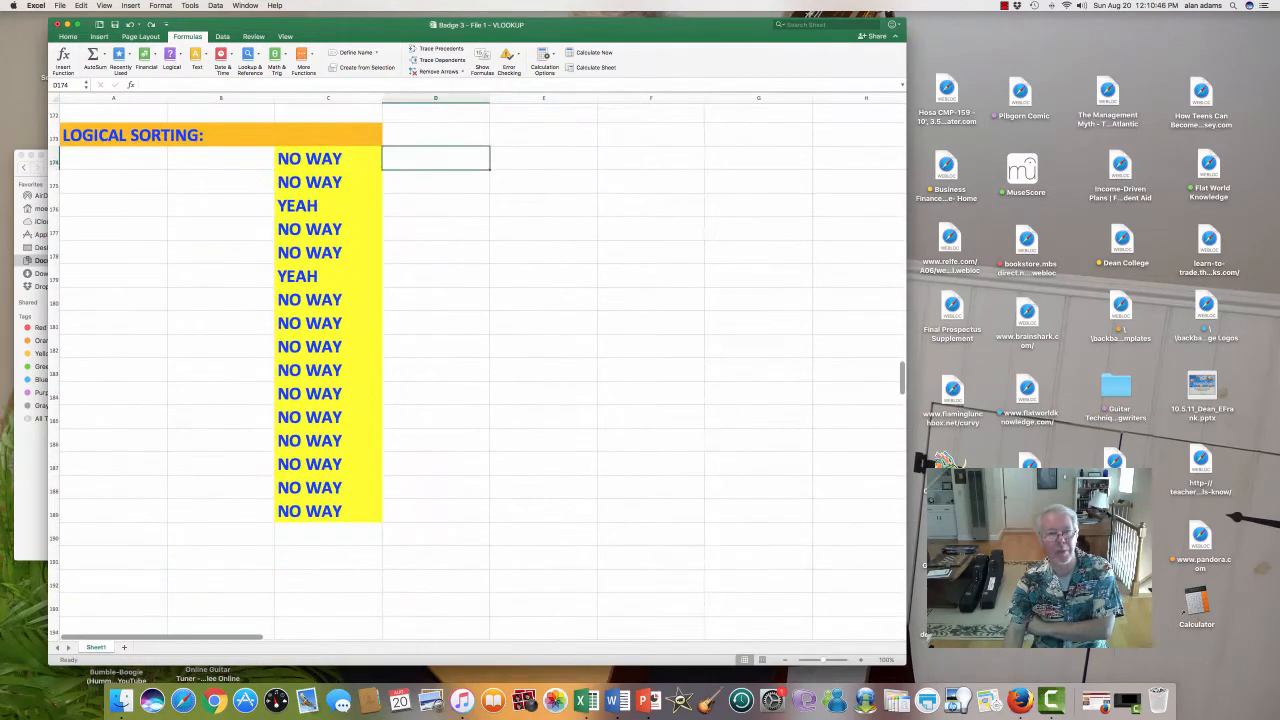
click(328, 159)
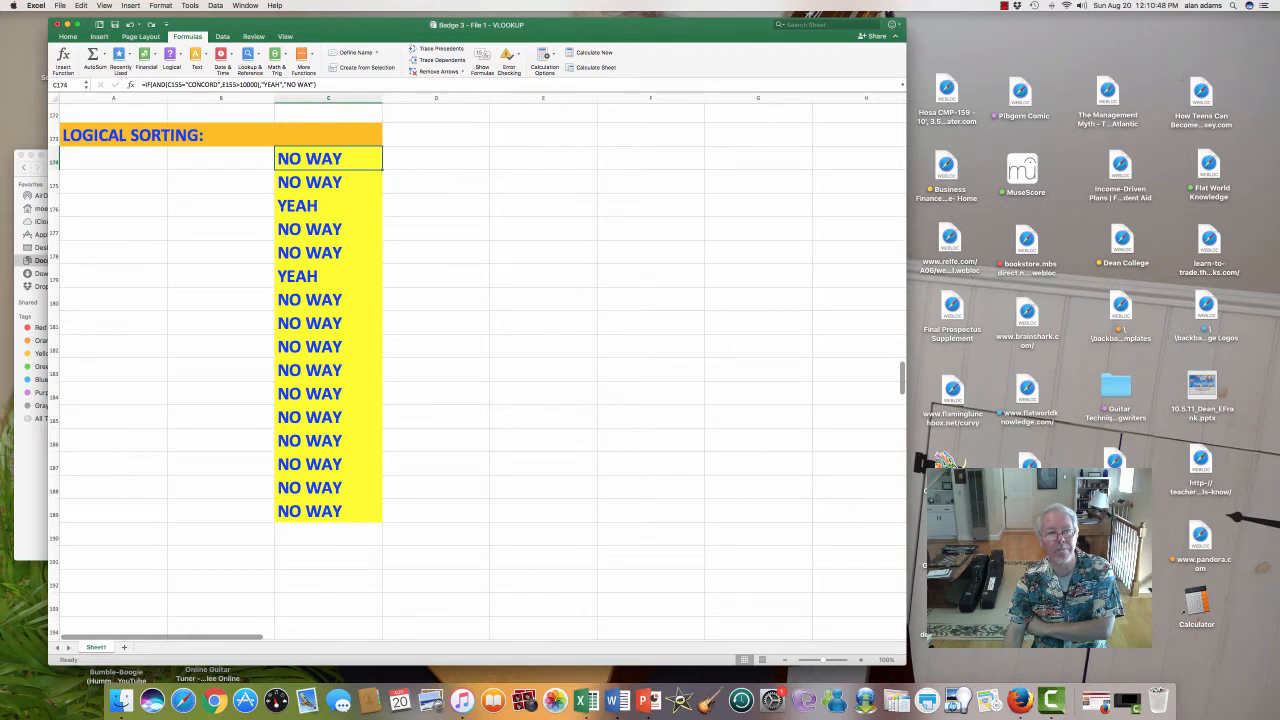
scroll(477, 370, up, 10)
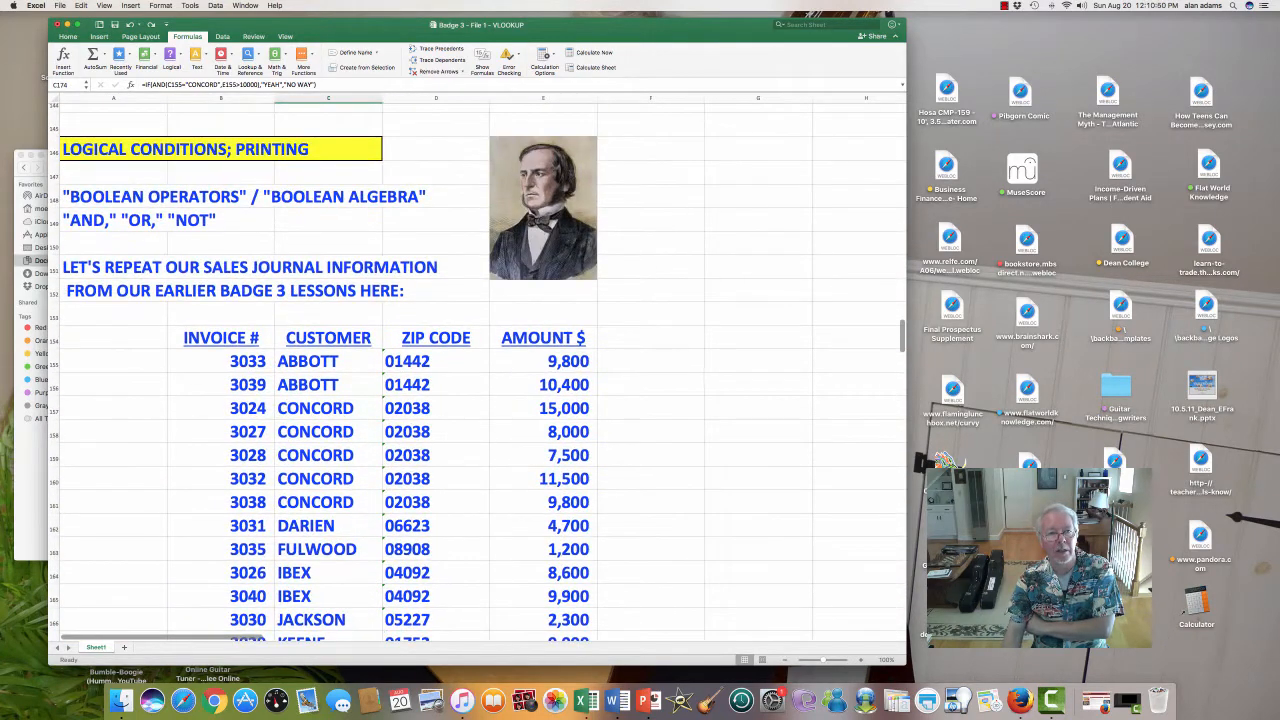
click(114, 220)
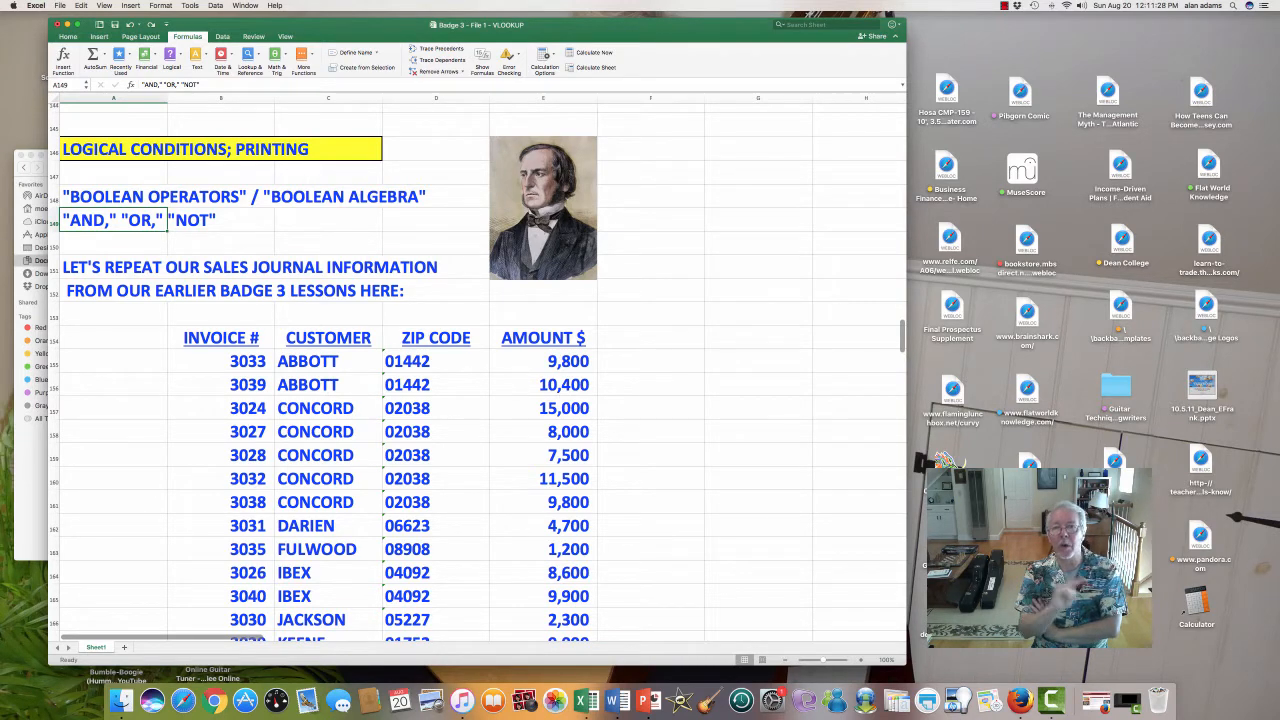
Replace AND with OR in the C174 formula under LOGICAL SORTING and enter it
scroll(477, 370, down, 10)
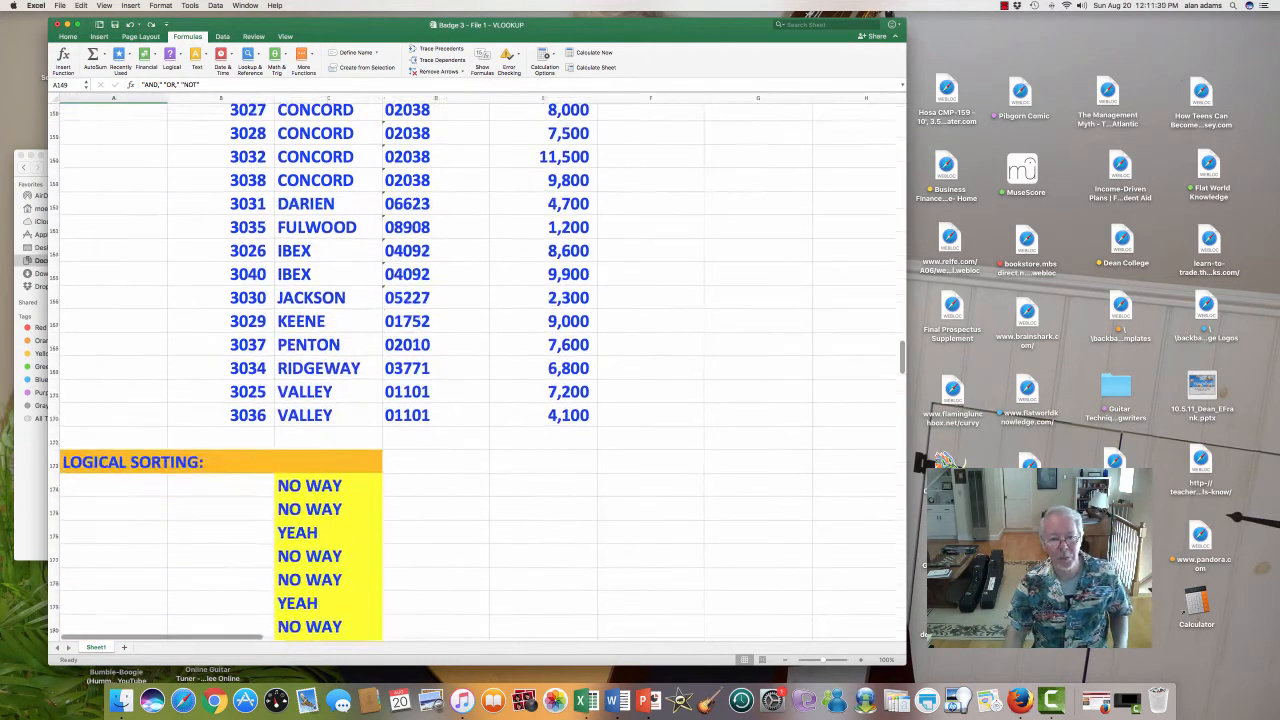
scroll(477, 370, down, 2)
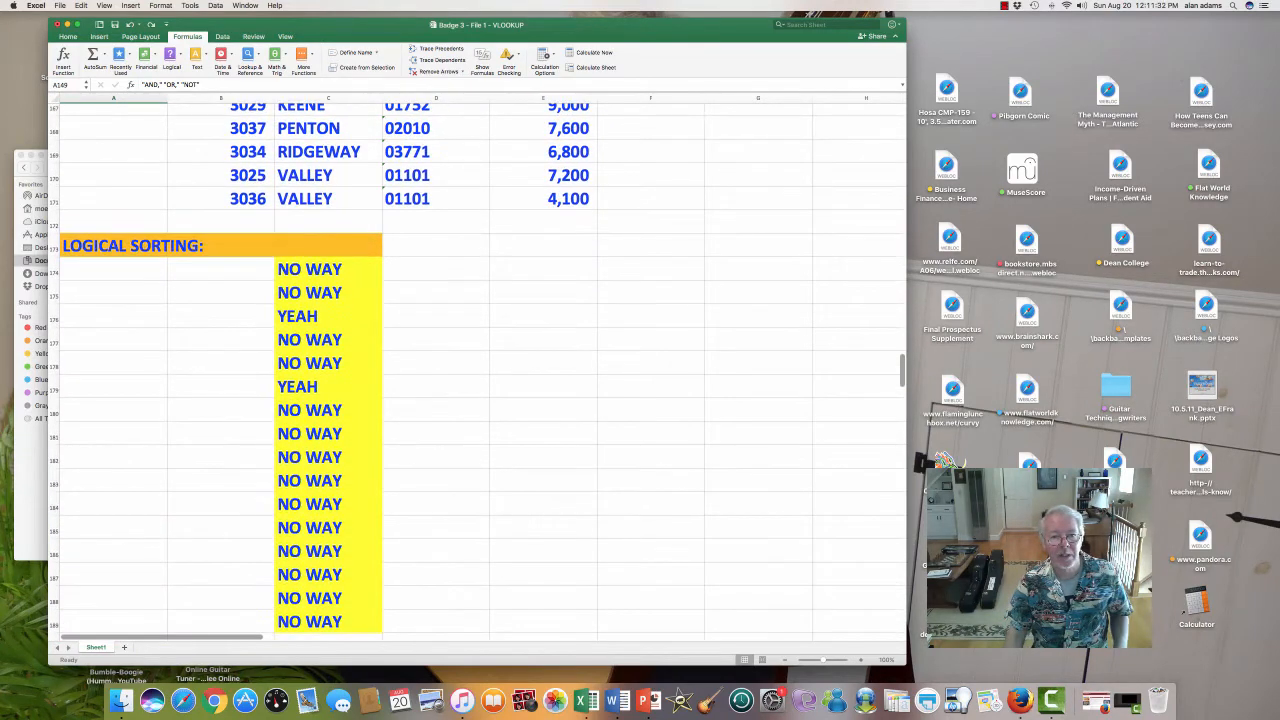
click(328, 269)
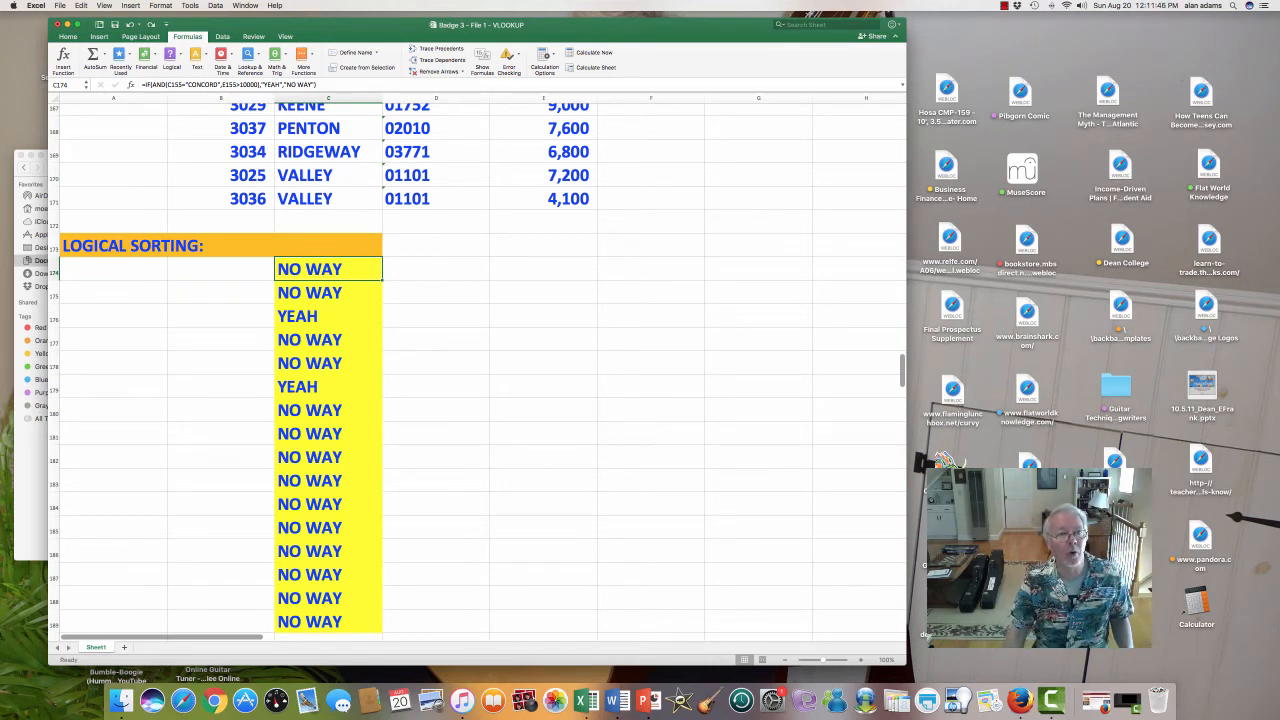
click(152, 85)
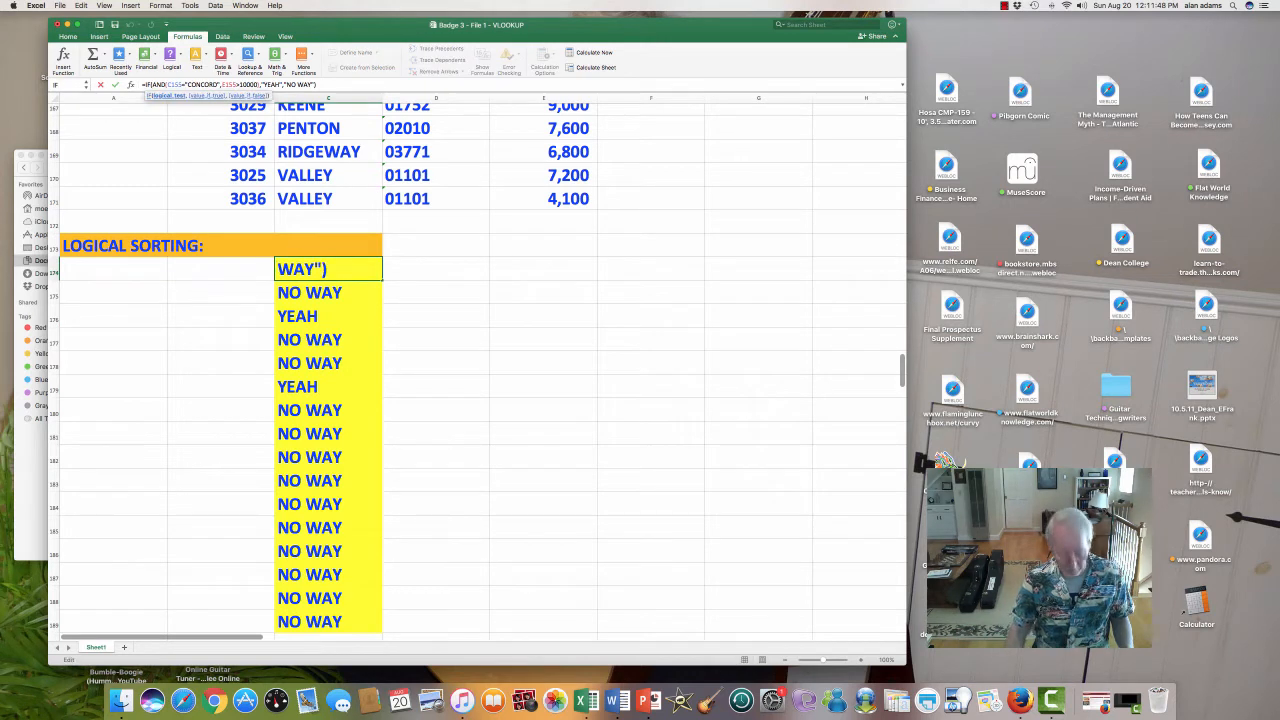
text(OR)
key(Delete)
key(Delete)
key(Delete)
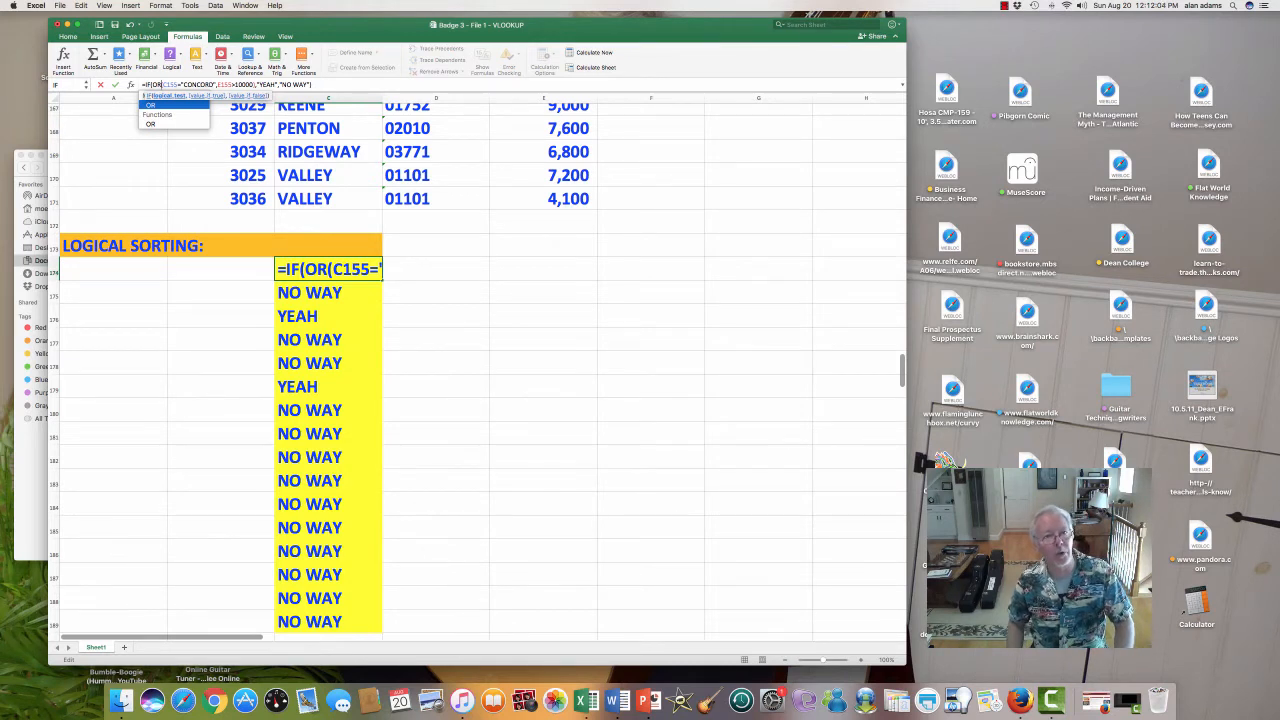
key(Return)
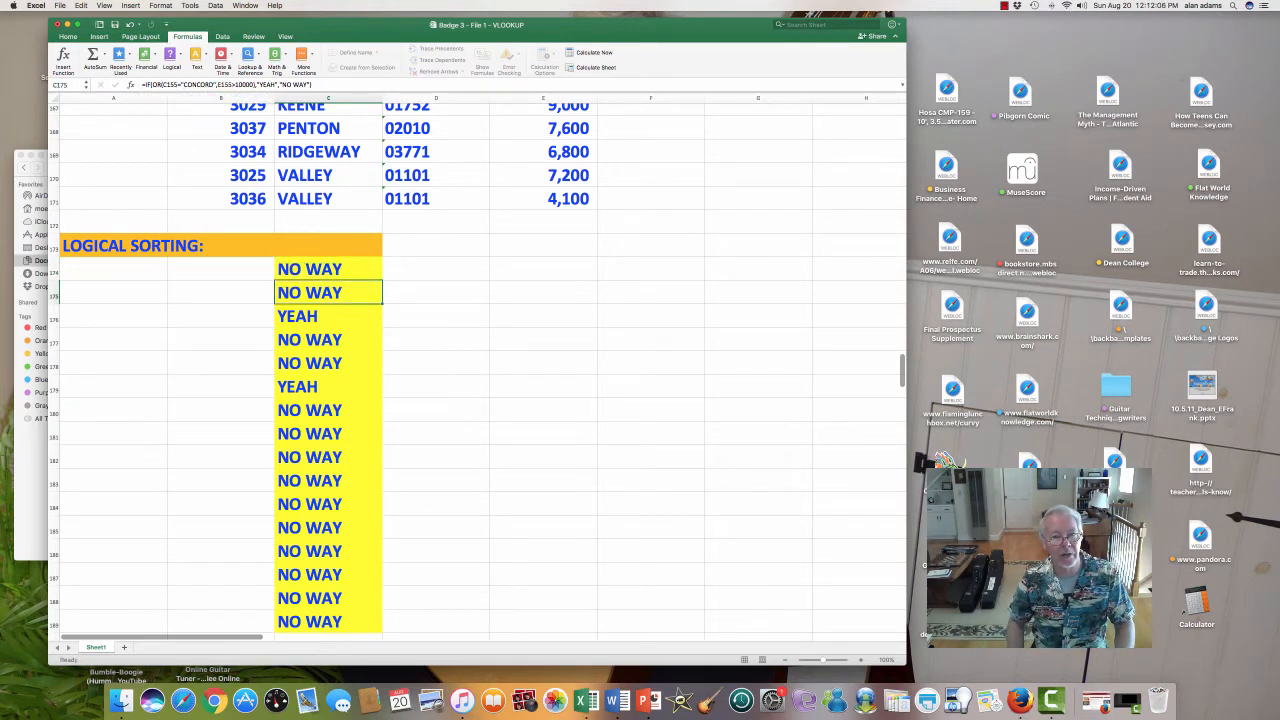
Fill the IF/OR formula from C174 down through C189
key(Up)
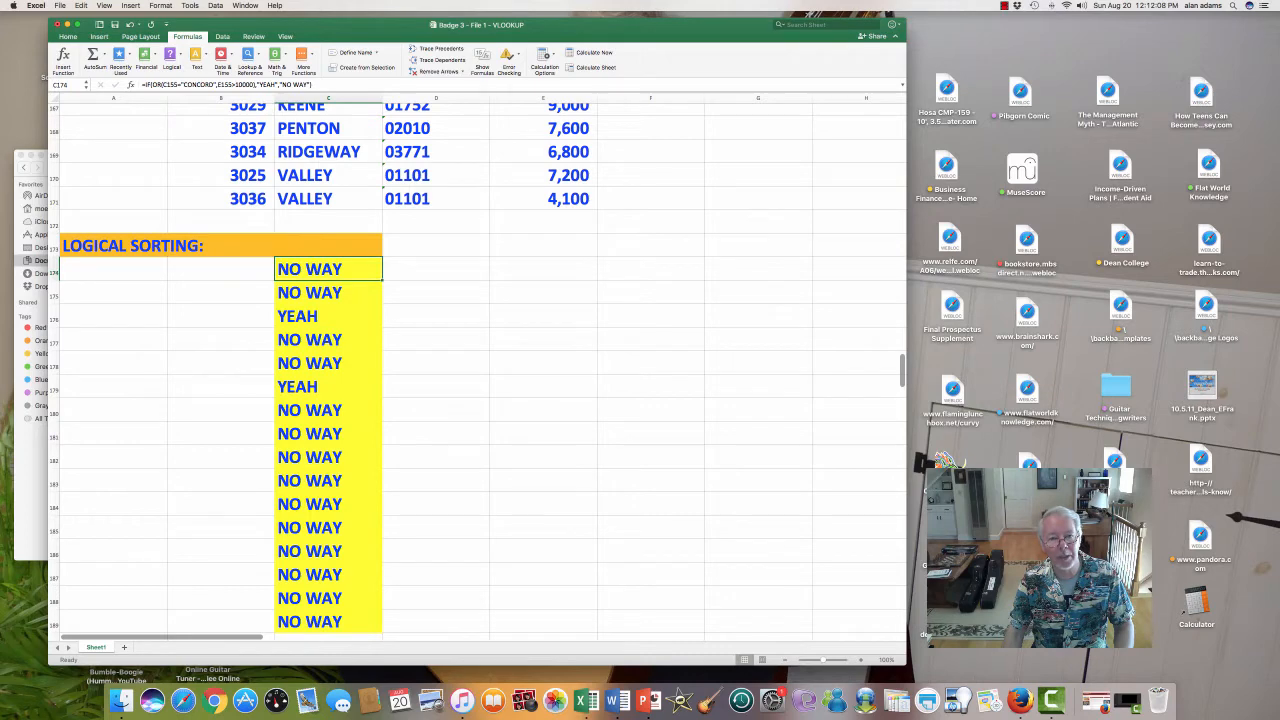
drag(382, 280, 382, 432)
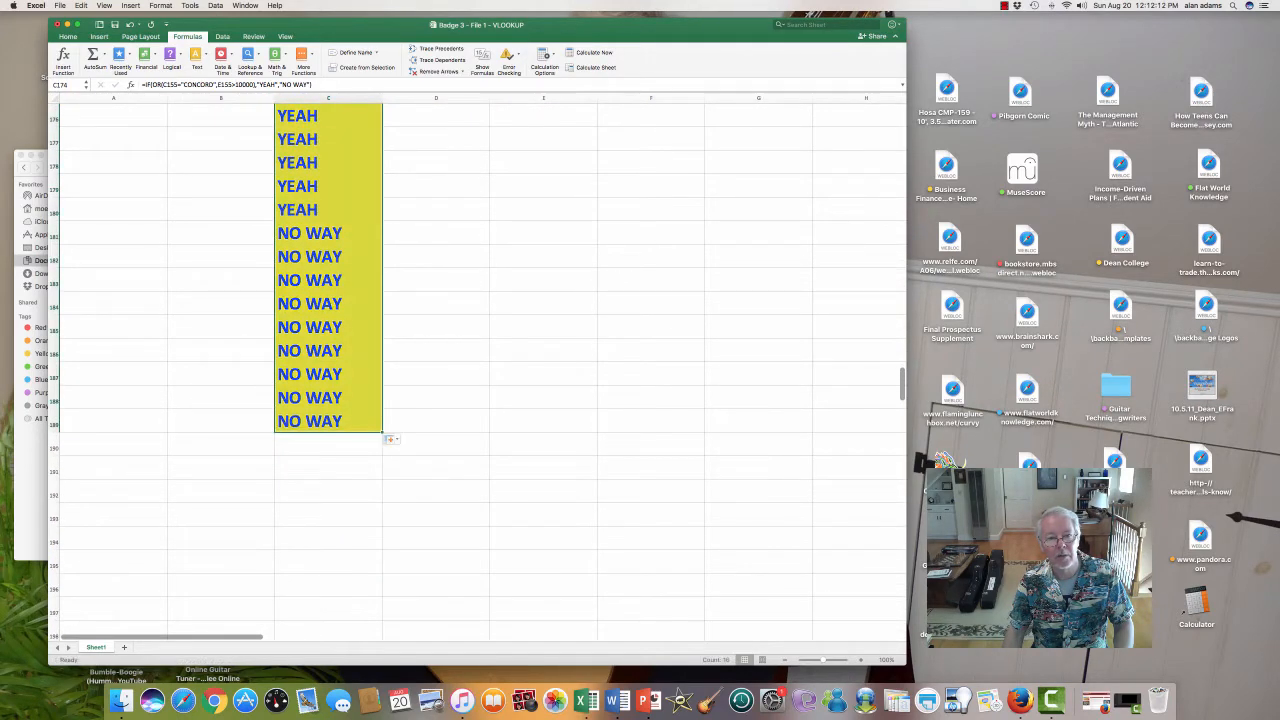
scroll(477, 370, up, 5)
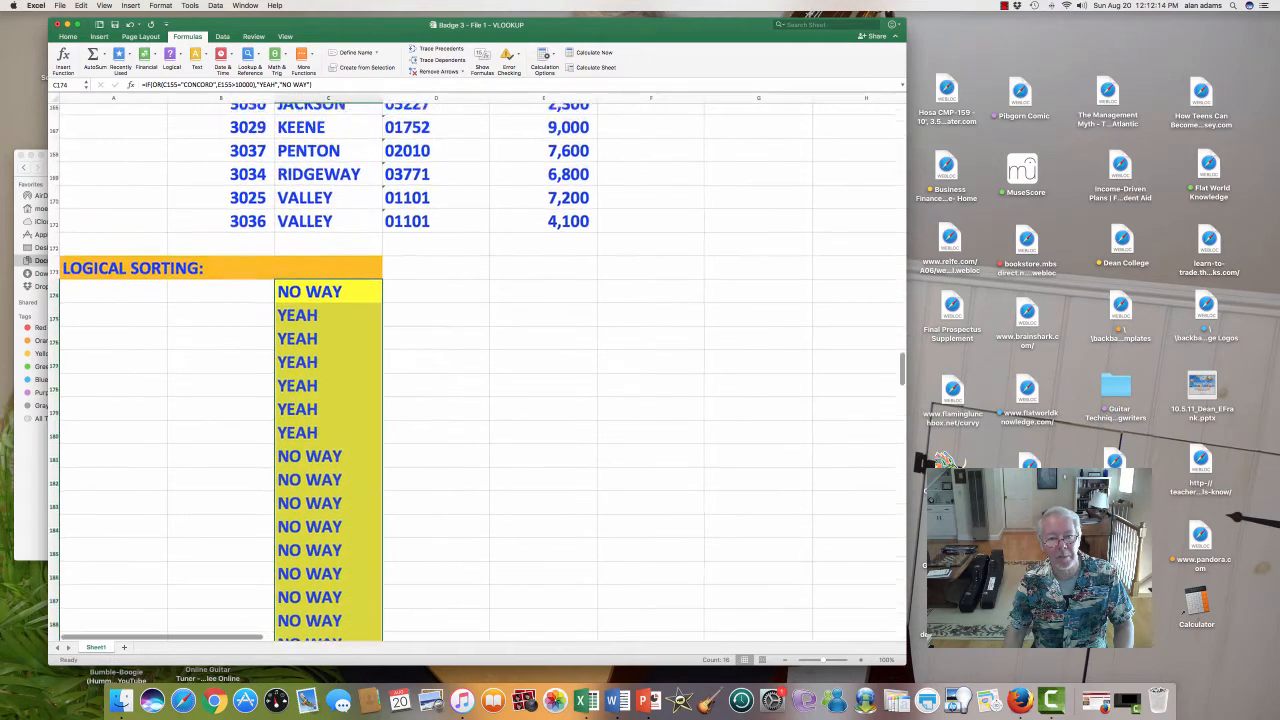
Compare the ABBOTT and CONCORD rows in C156:E160 with the IF/OR results under LOGICAL SORTING
scroll(477, 370, up, 3)
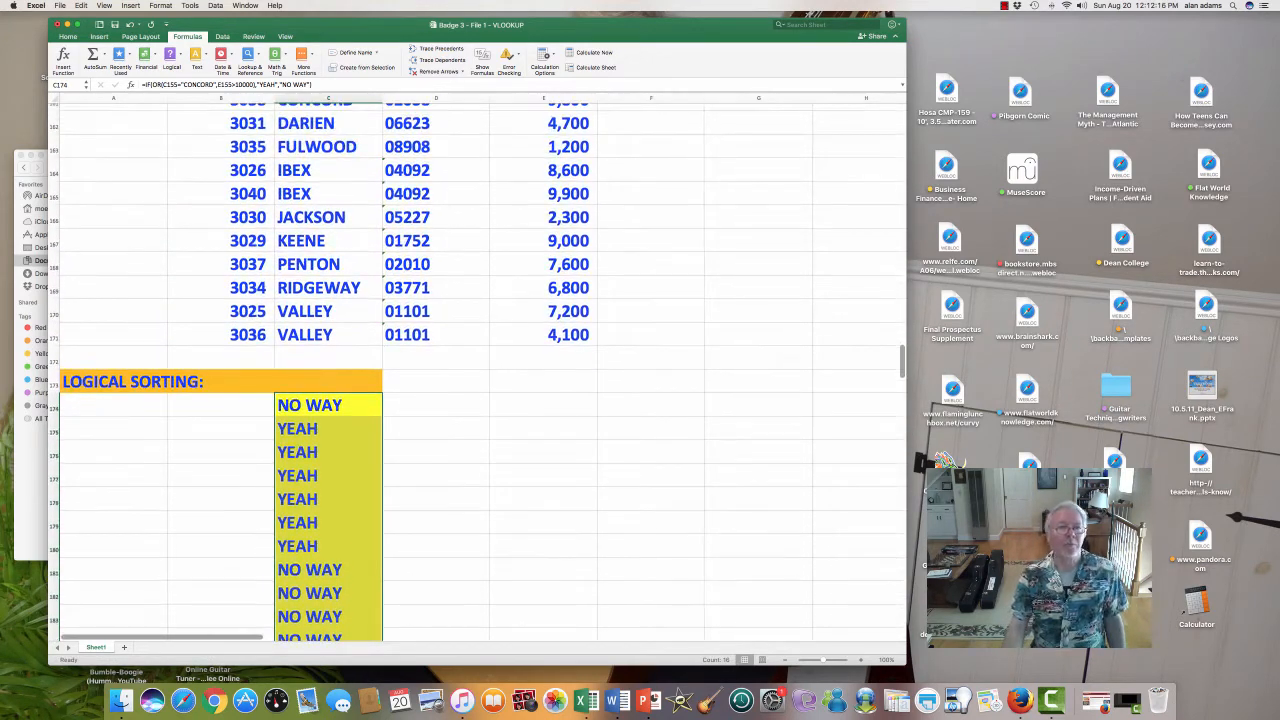
scroll(477, 370, up, 5)
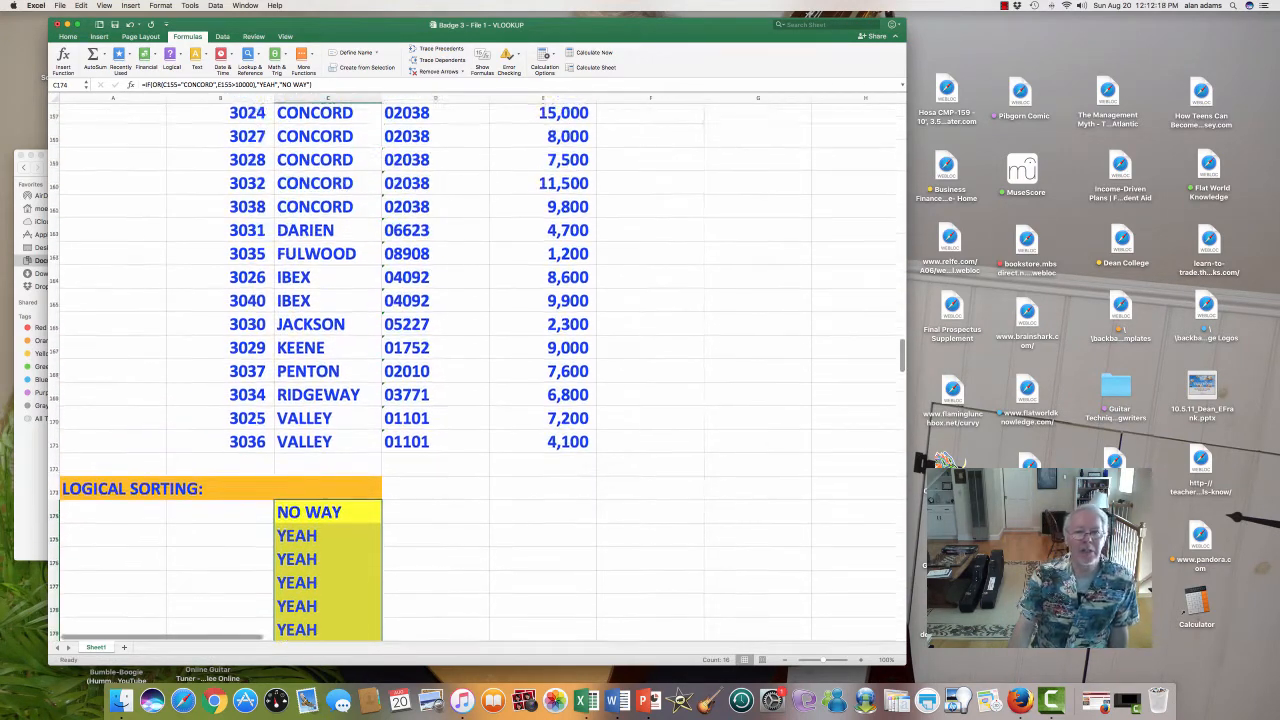
scroll(477, 370, up, 2)
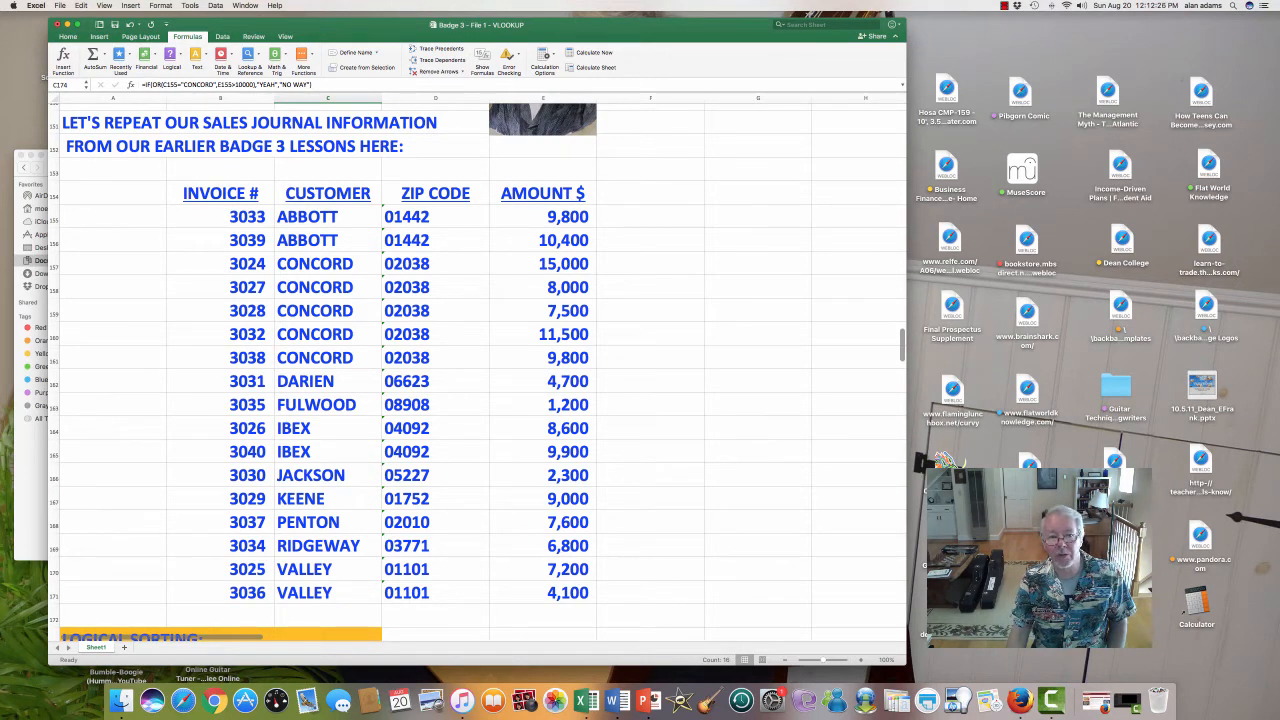
scroll(477, 370, down, 2)
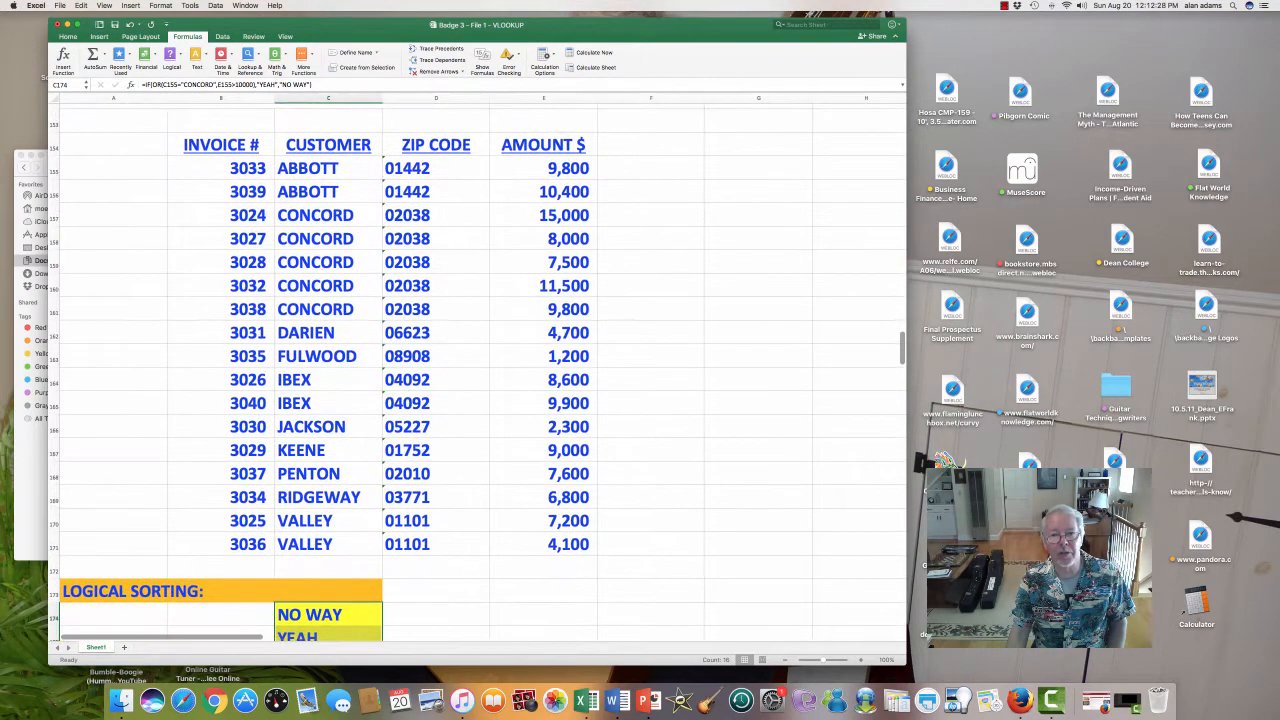
drag(308, 191, 560, 285)
scroll(477, 370, down, 7)
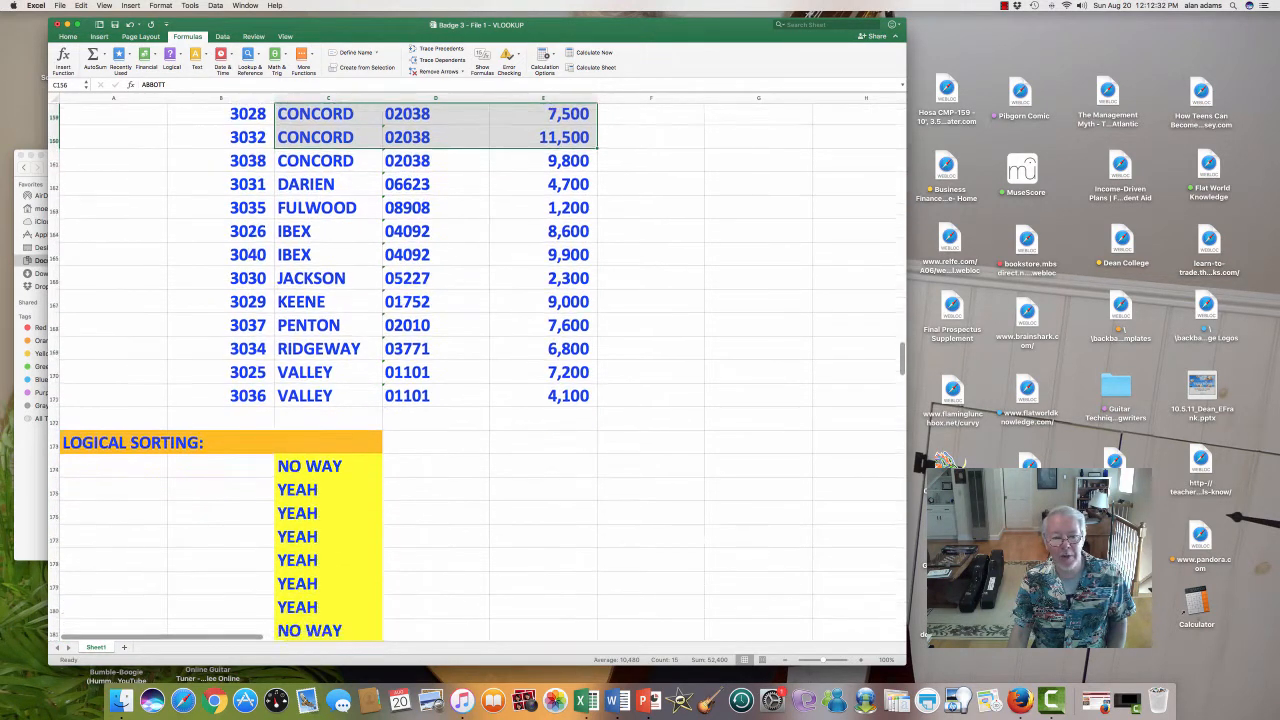
scroll(477, 370, up, 2)
scroll(477, 370, up, 6)
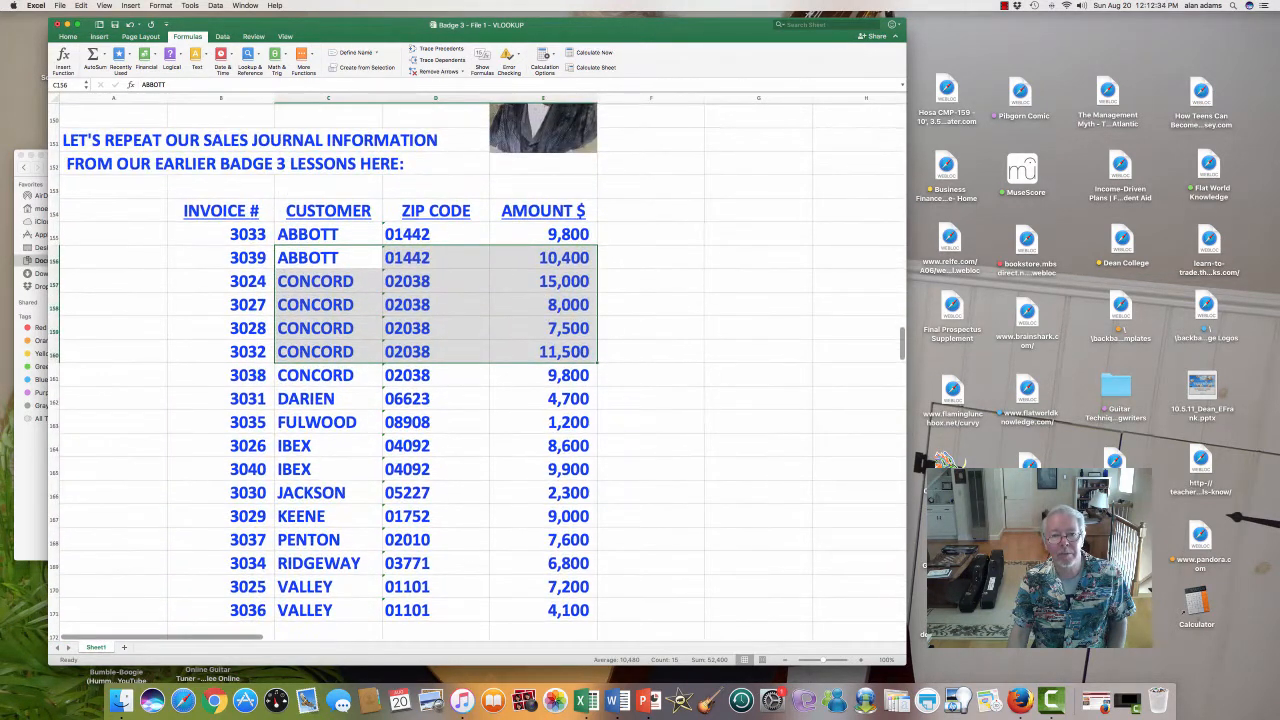
scroll(477, 370, down, 7)
scroll(477, 370, down, 4)
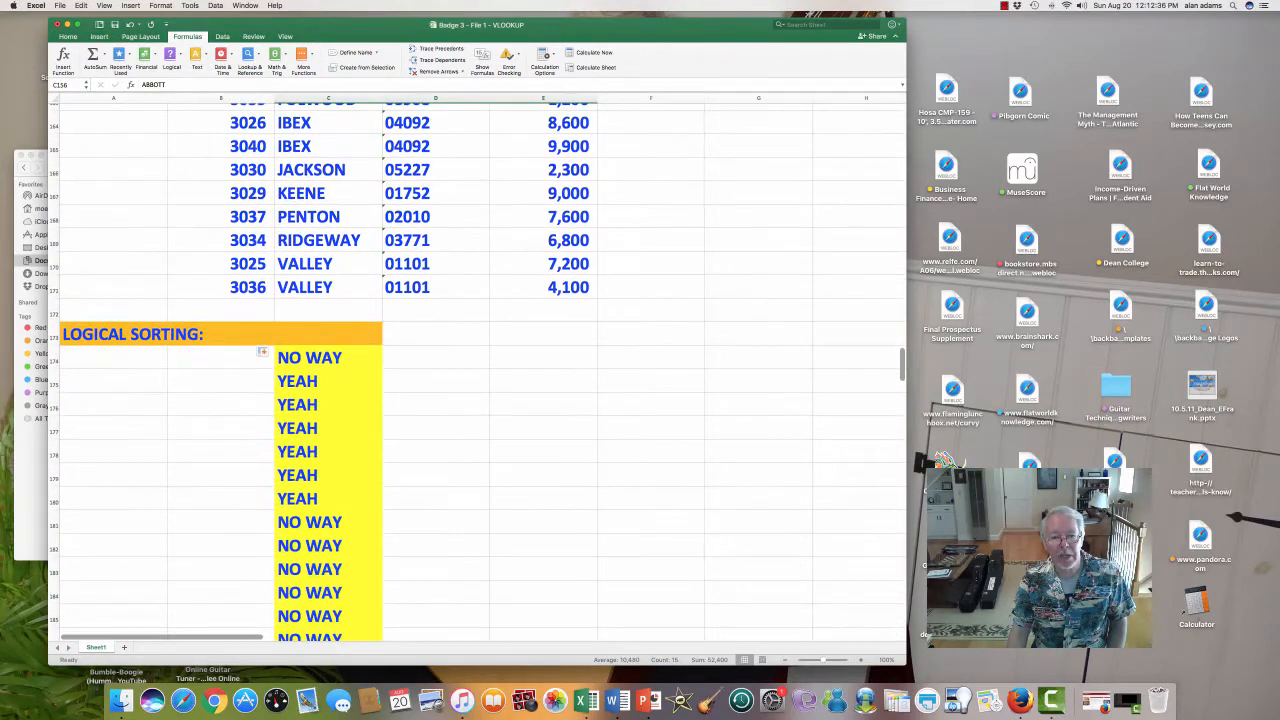
Check the formula in C175 against the ABBOTT amount in E156
click(328, 381)
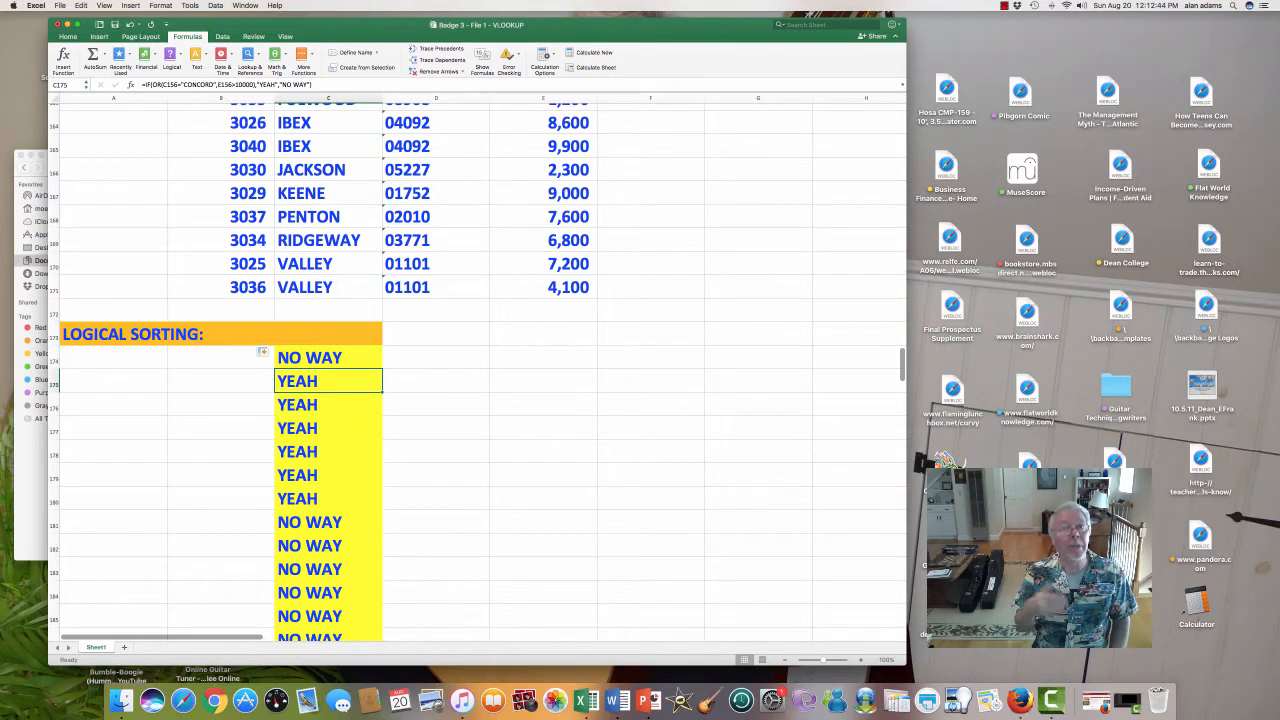
scroll(476, 370, up, 5)
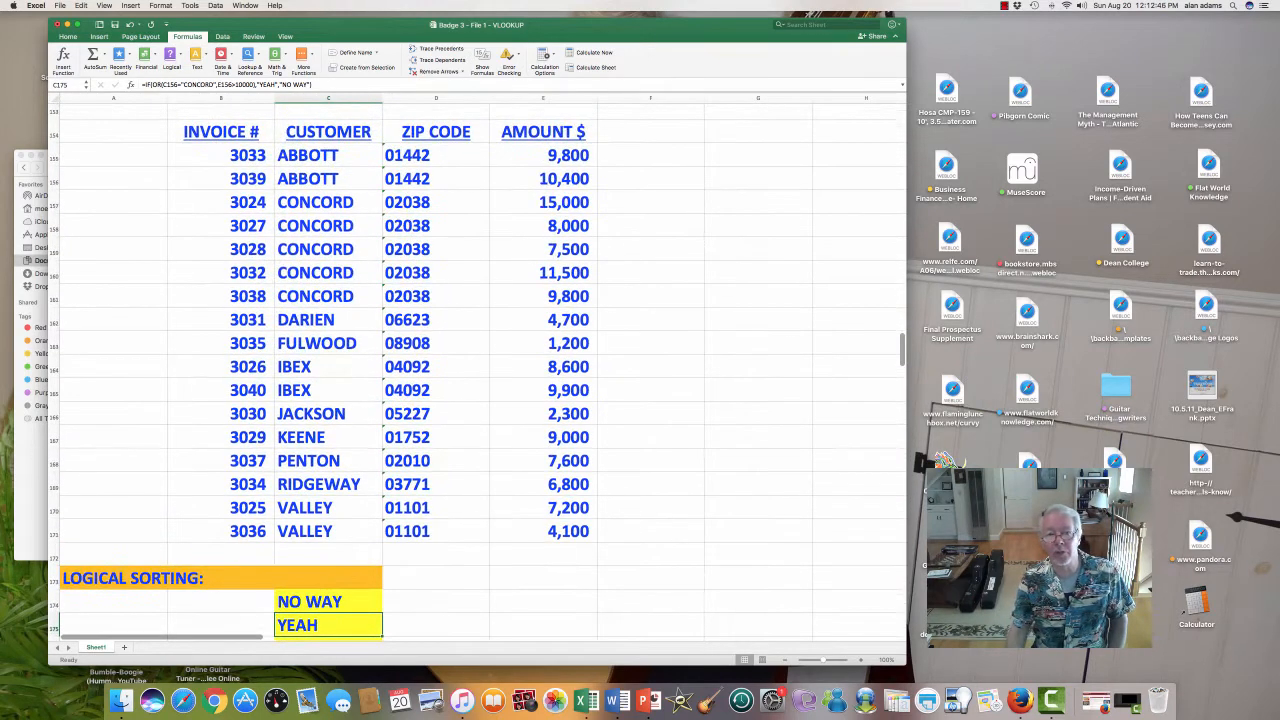
click(543, 178)
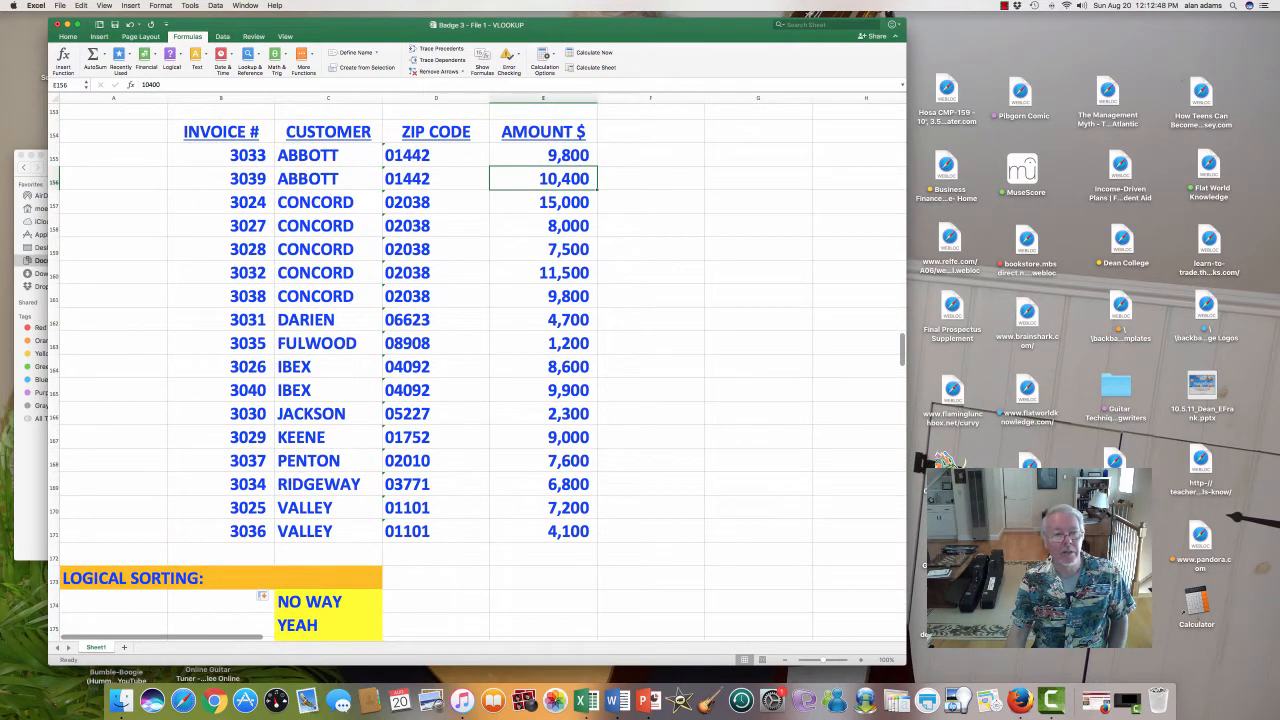
scroll(476, 370, down, 1)
scroll(476, 370, down, 5)
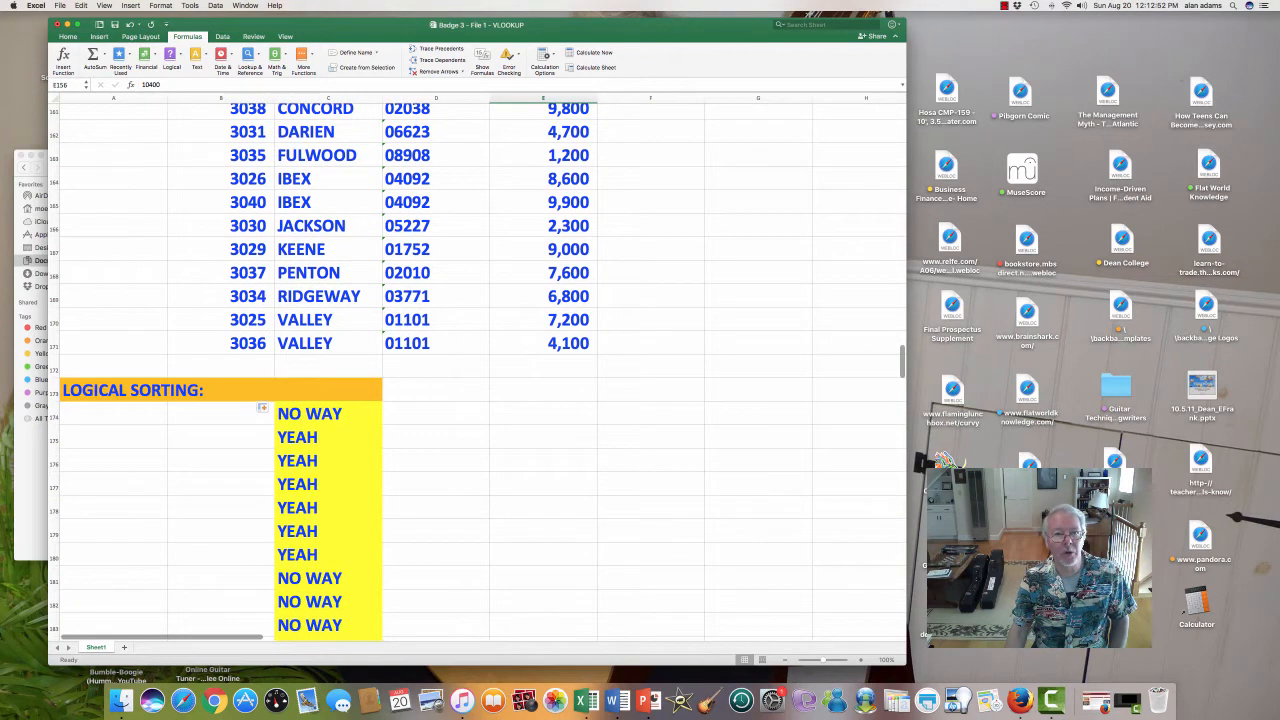
Compare the IF/OR results in C176:C180 with the CONCORD customers in C157:C161 and their amounts in E157:E161
drag(300, 460, 300, 554)
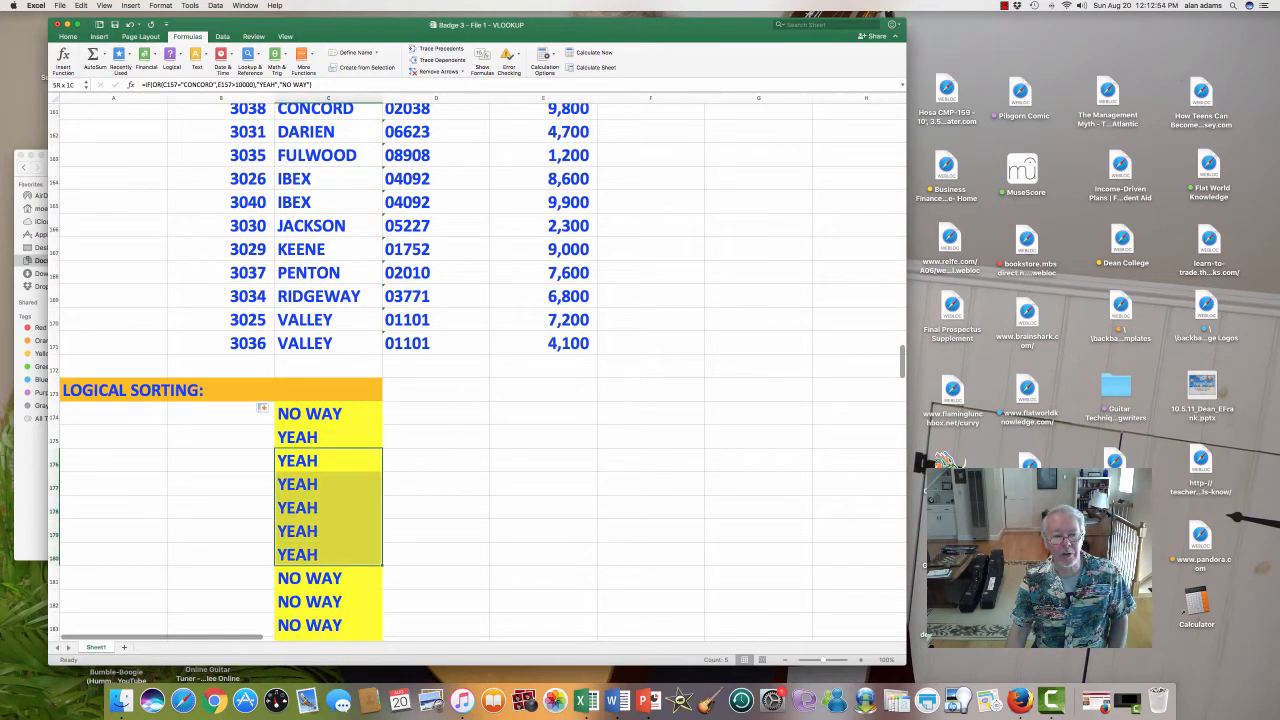
scroll(476, 370, up, 8)
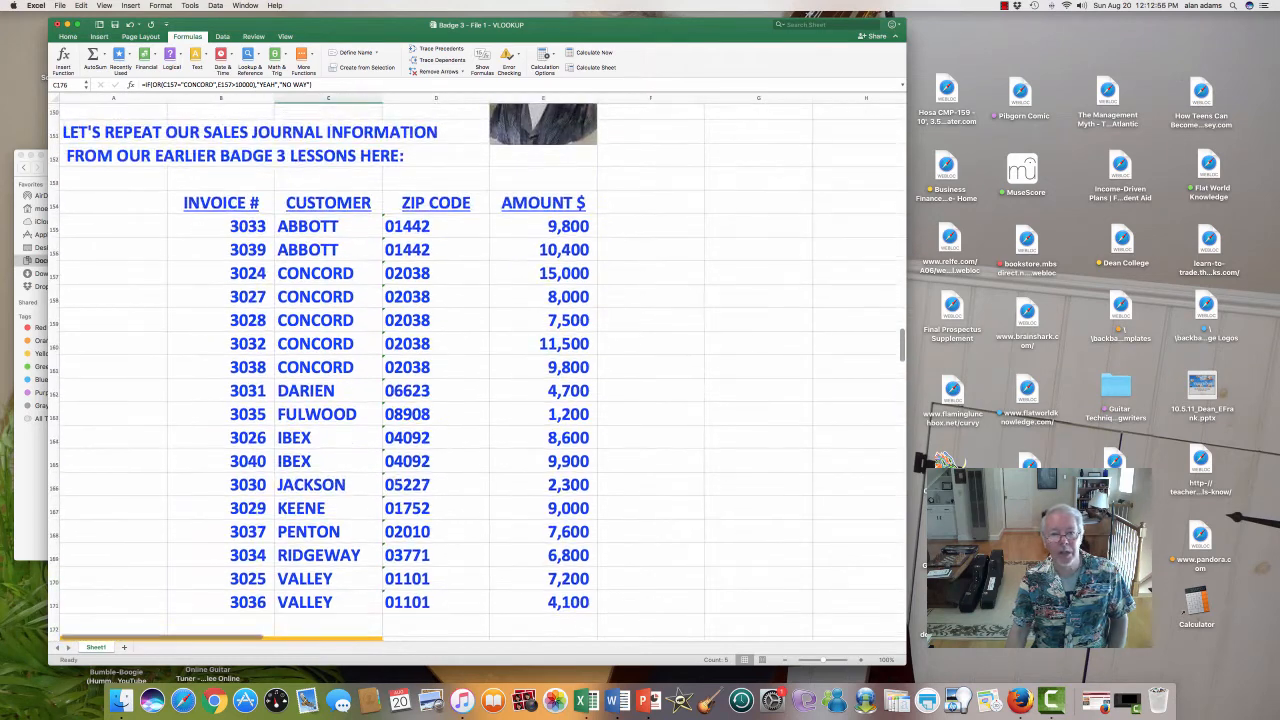
click(543, 273)
drag(543, 297, 543, 367)
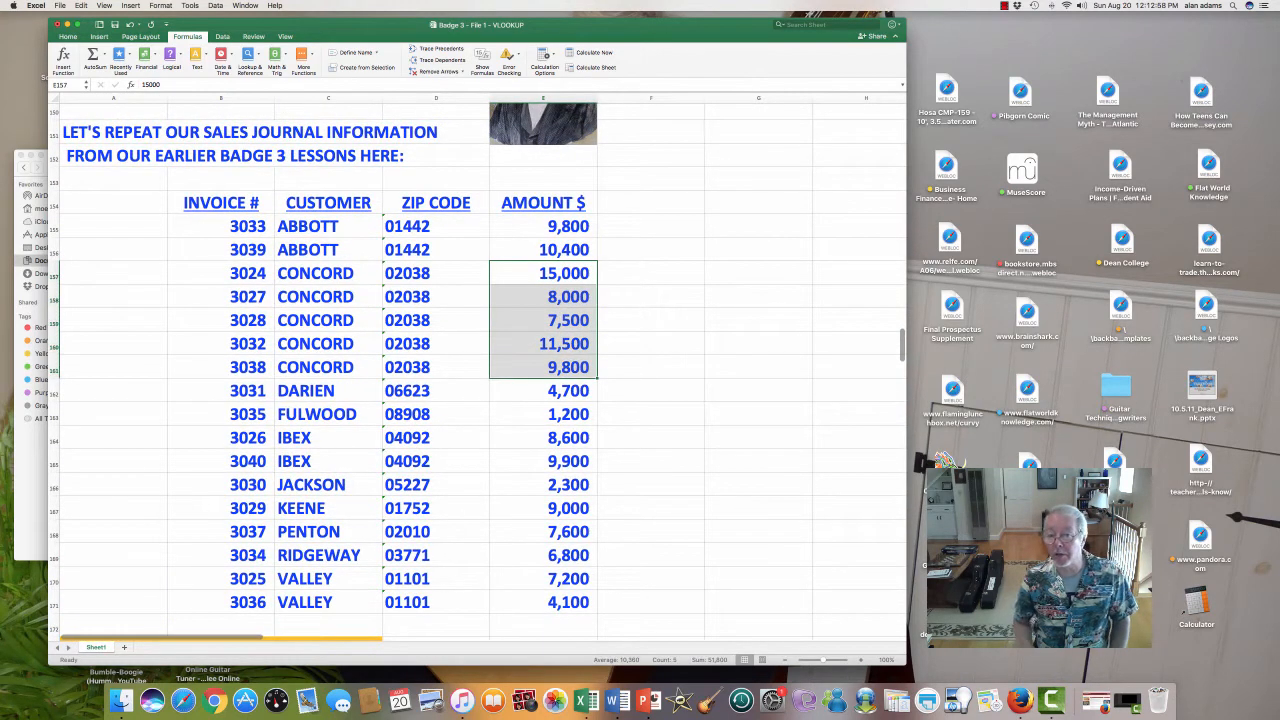
drag(328, 273, 328, 367)
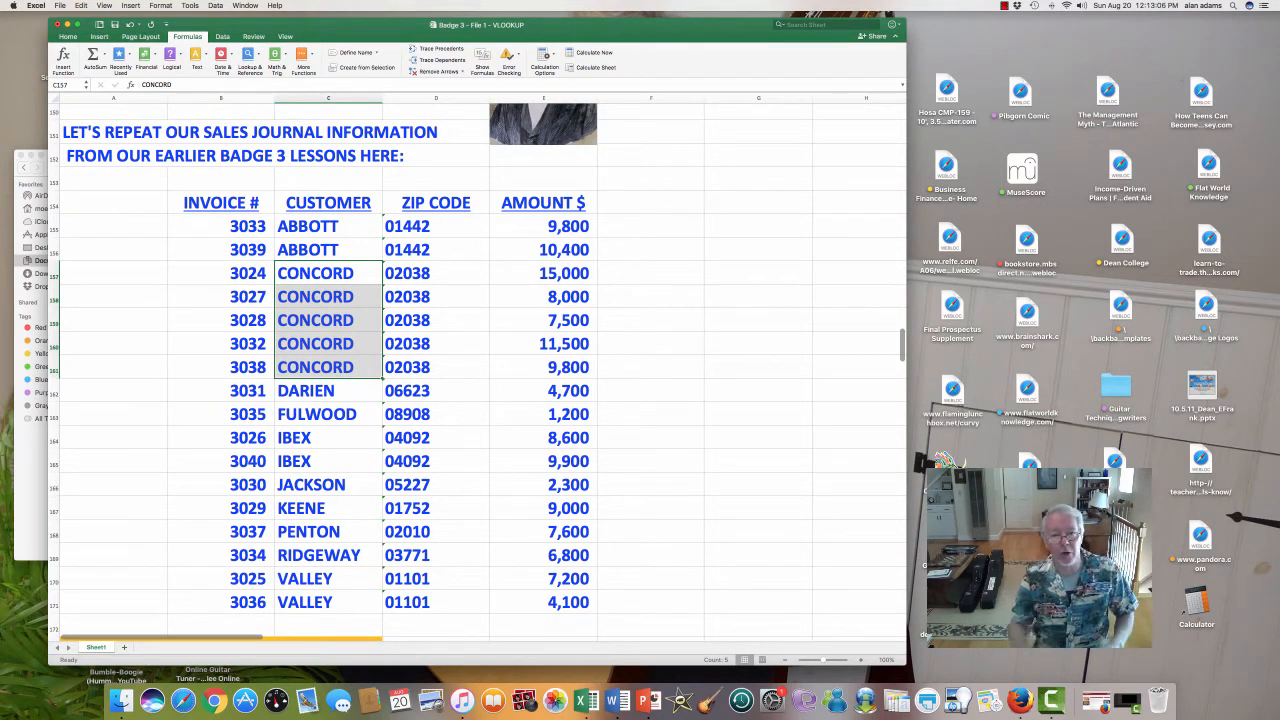
Set the amount threshold in the C174 IF/OR formula to 9000 and fill the formula down through C189
scroll(476, 370, down, 1)
scroll(476, 370, down, 10)
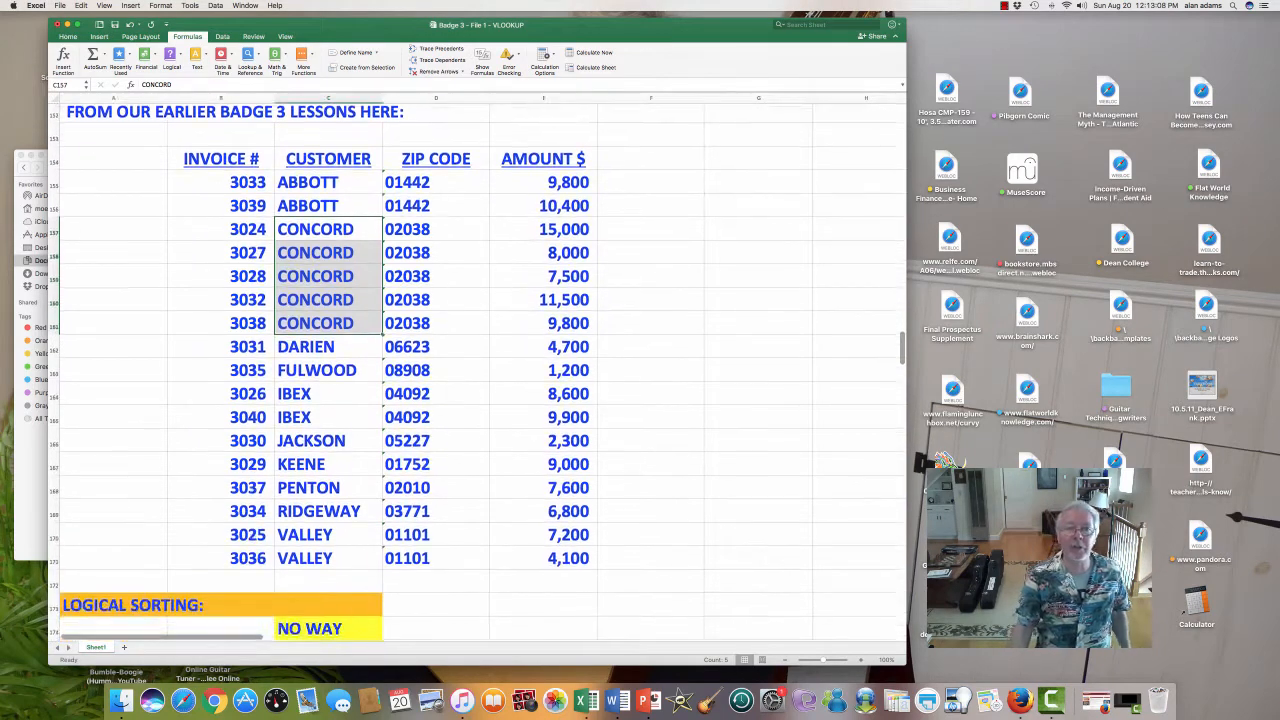
scroll(476, 370, down, 1)
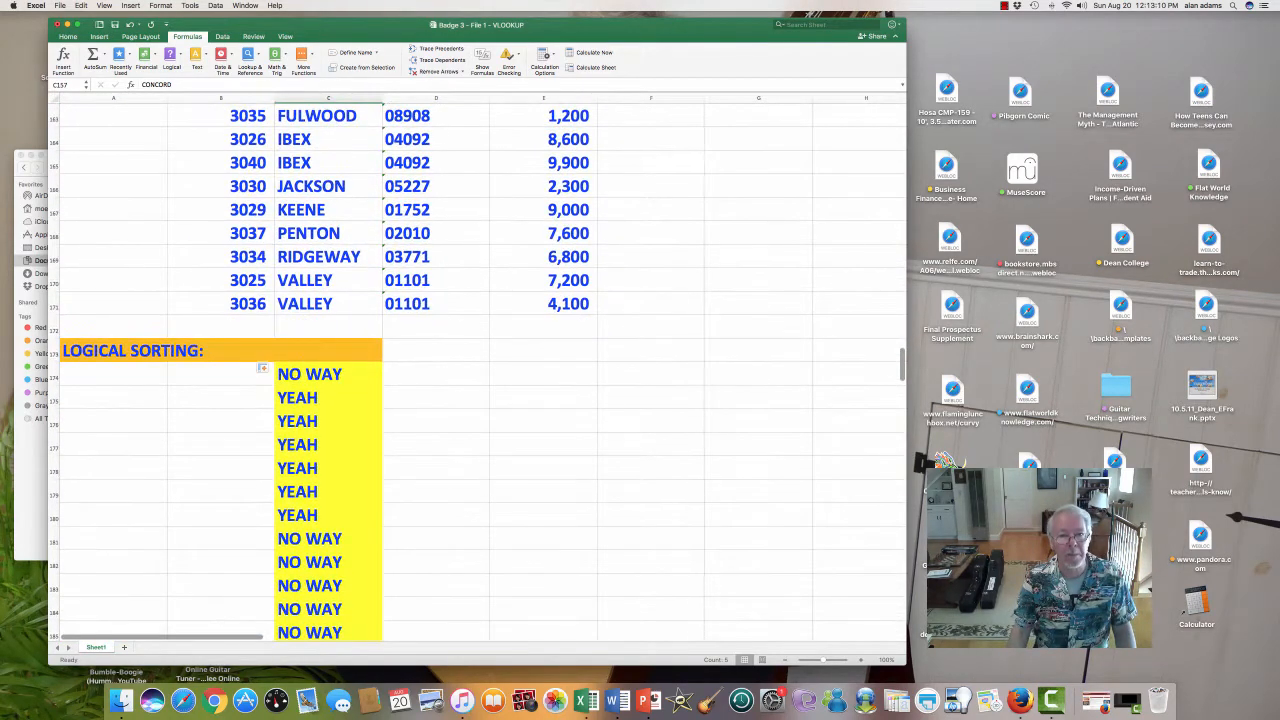
scroll(476, 370, down, 2)
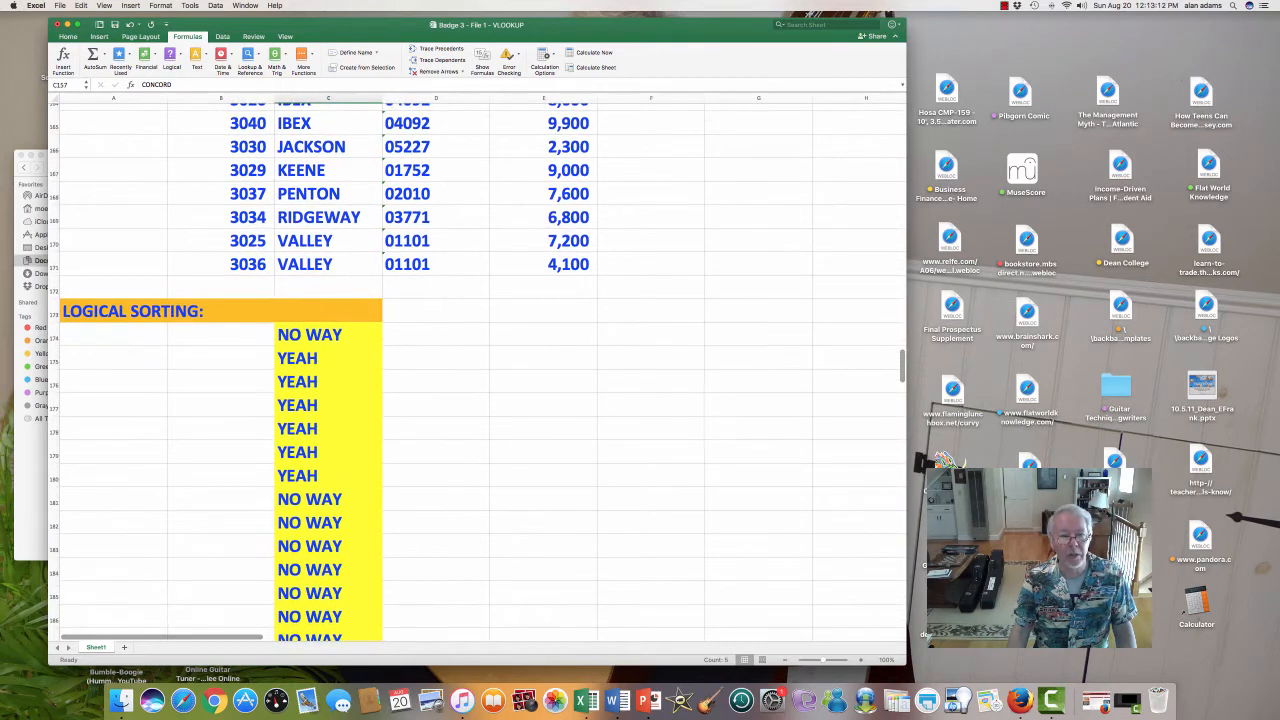
click(328, 335)
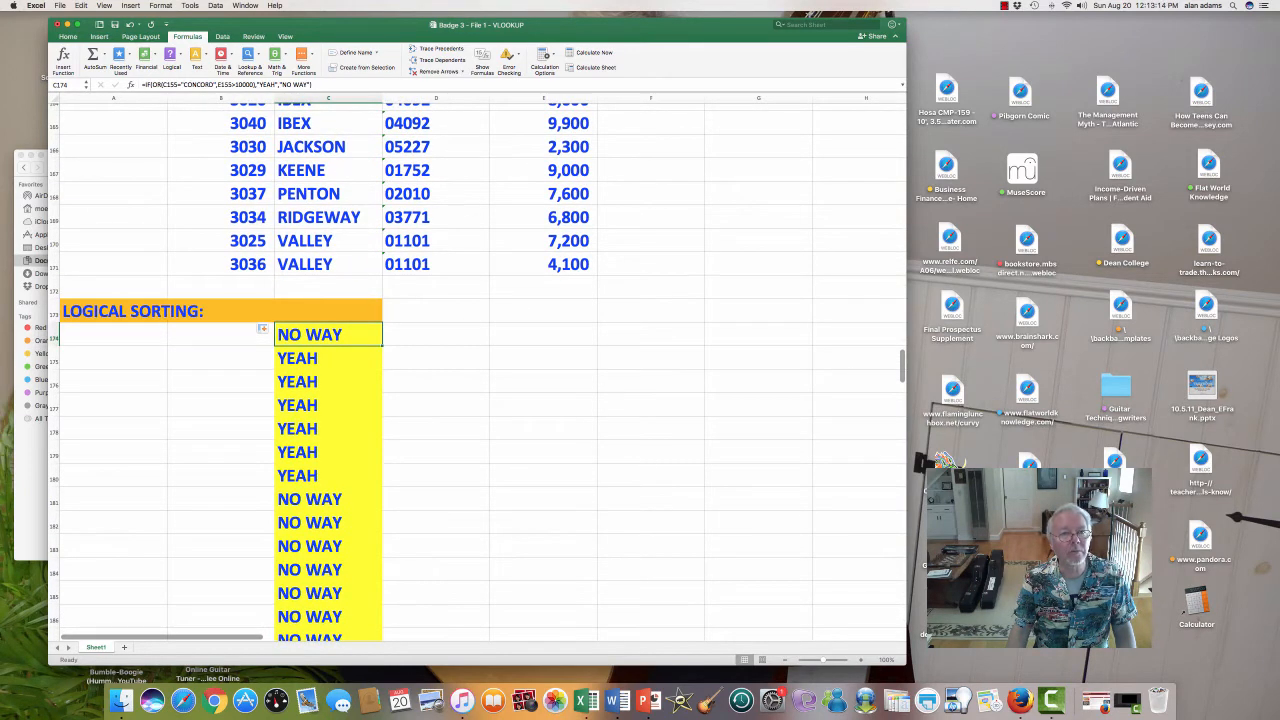
click(236, 85)
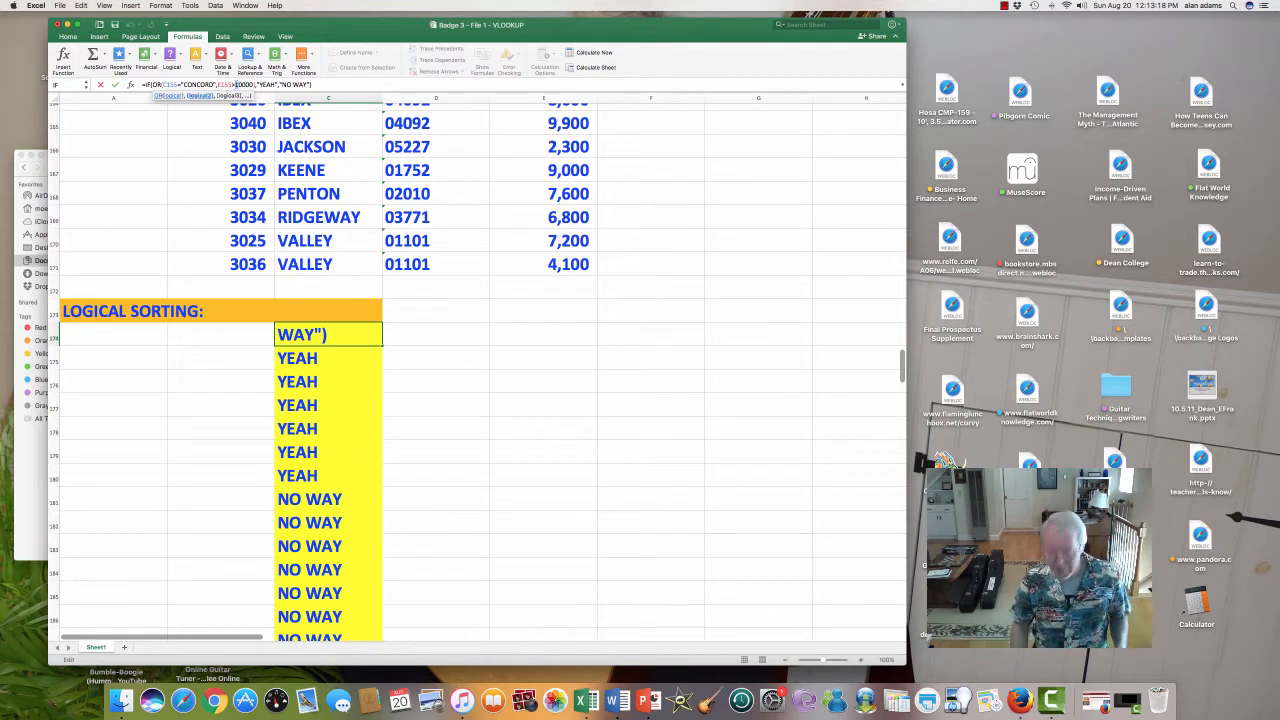
text(9)
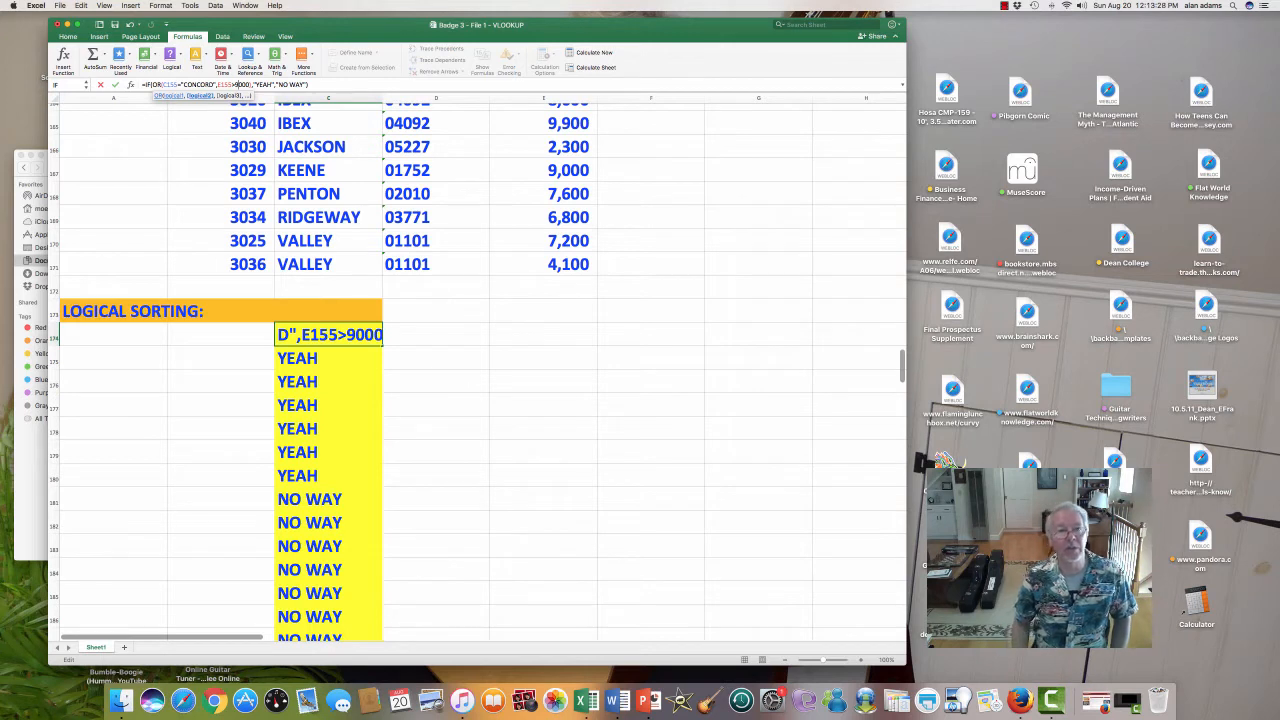
key(Return)
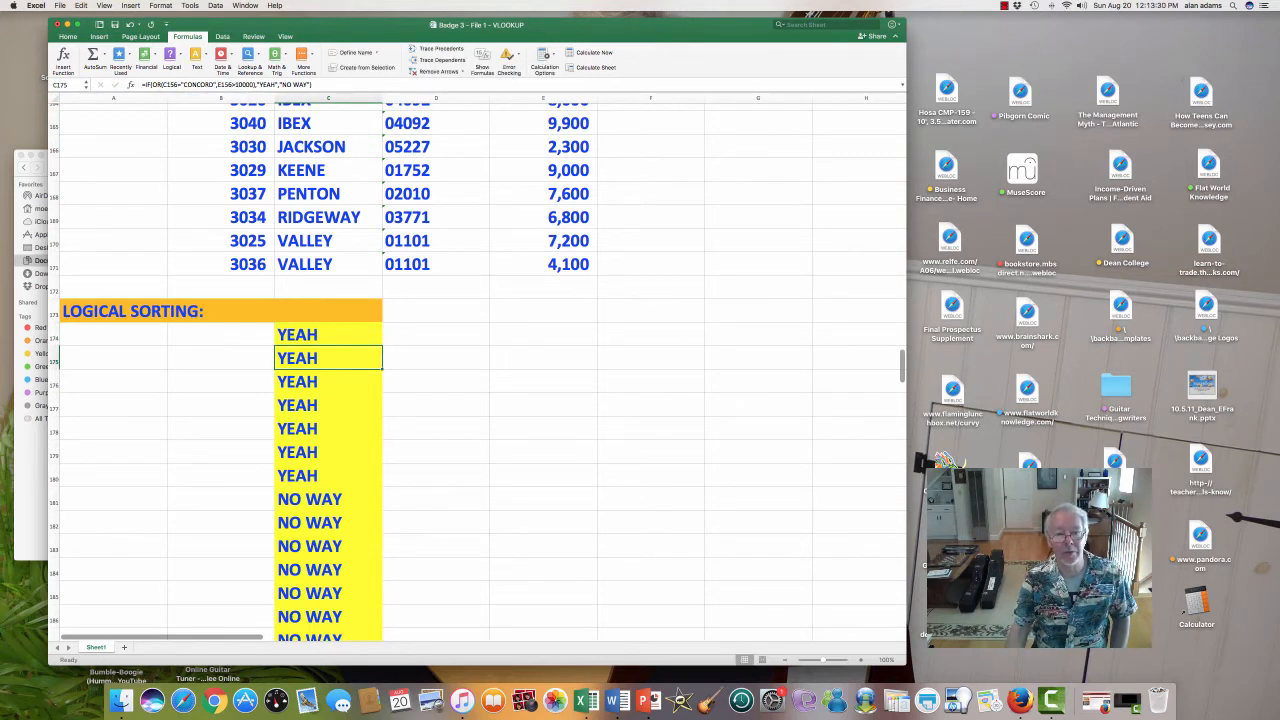
click(328, 335)
drag(382, 346, 382, 430)
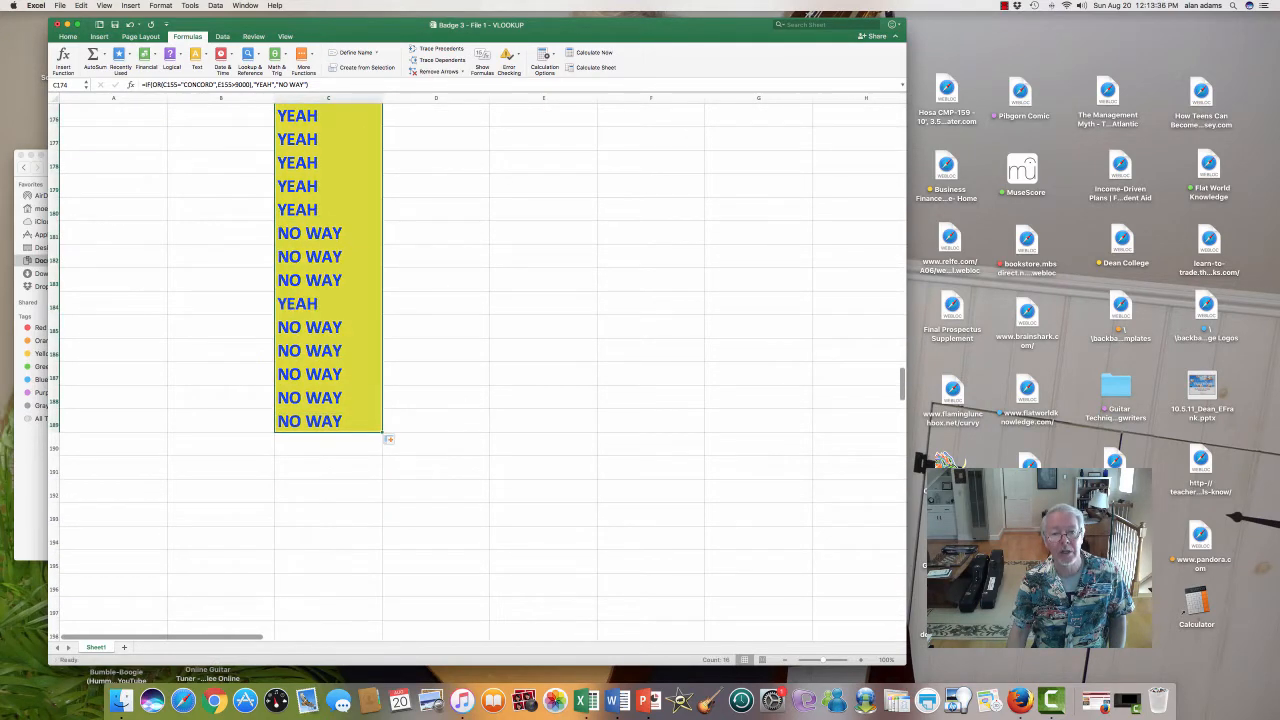
Check the CONCORD customers in C157:C161 and all amounts in E155:E171 against the refreshed results under LOGICAL SORTING
scroll(477, 370, up, 10)
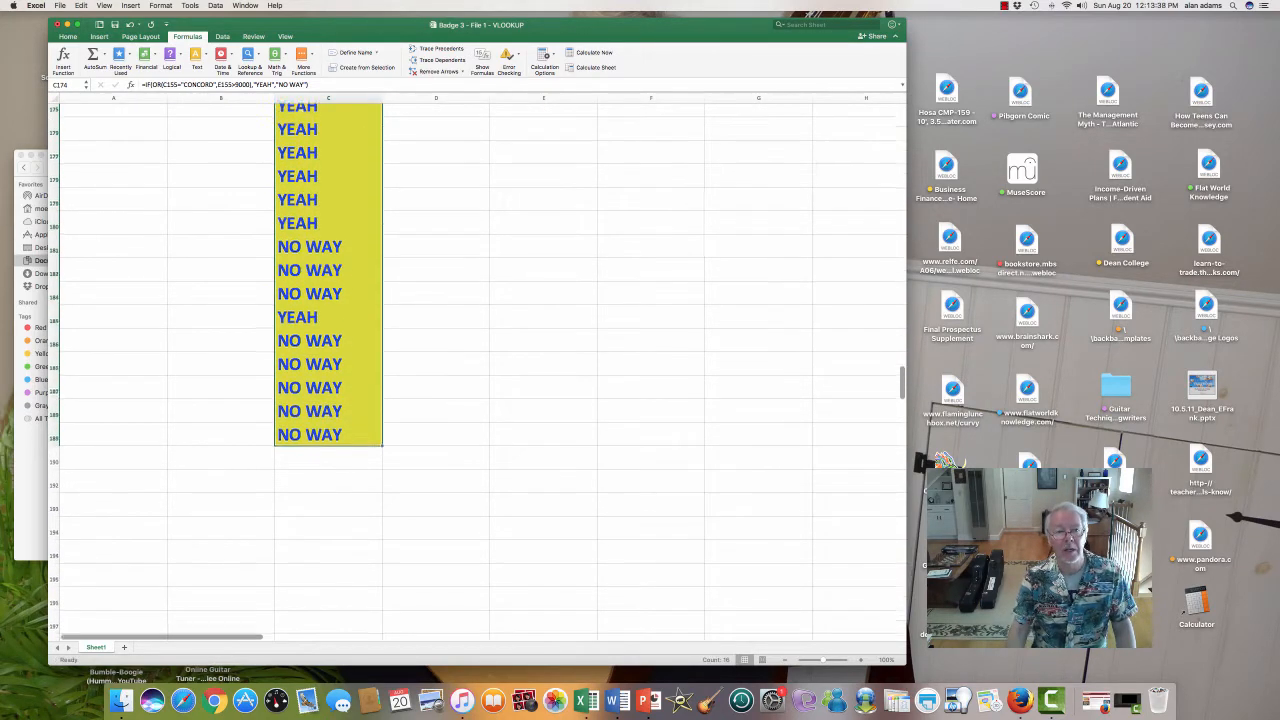
scroll(477, 370, up, 5)
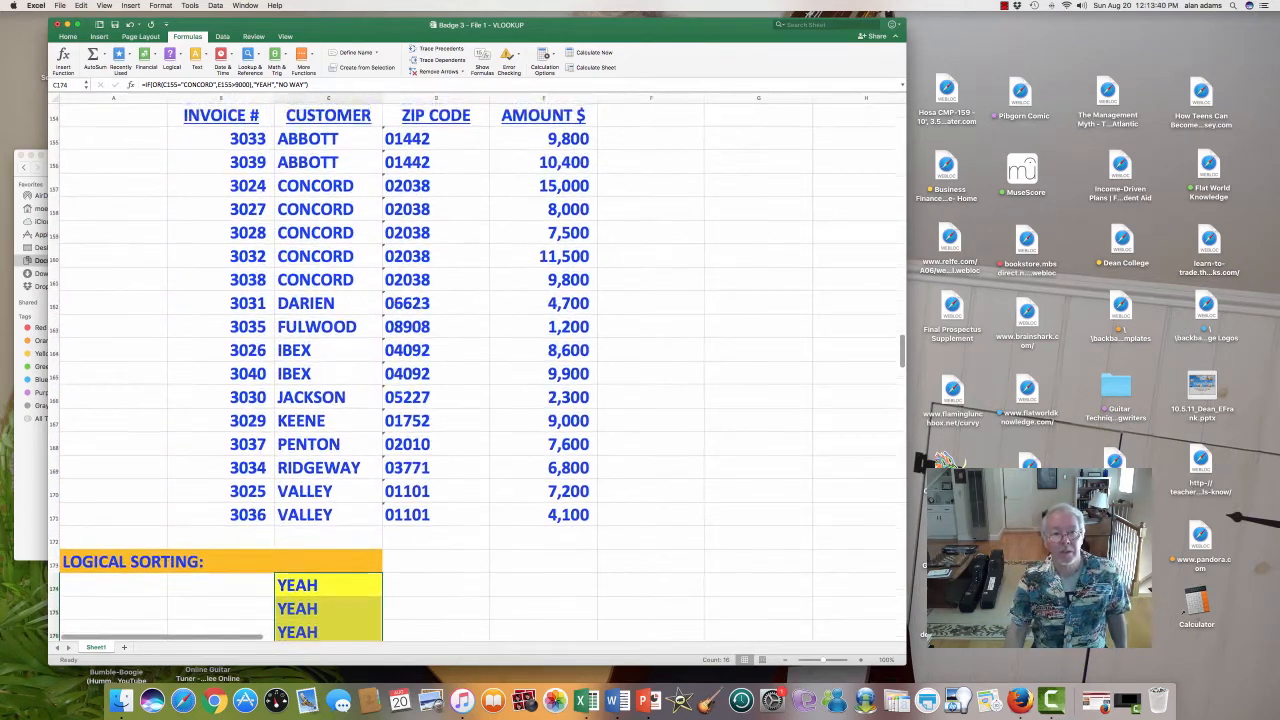
drag(328, 235, 328, 329)
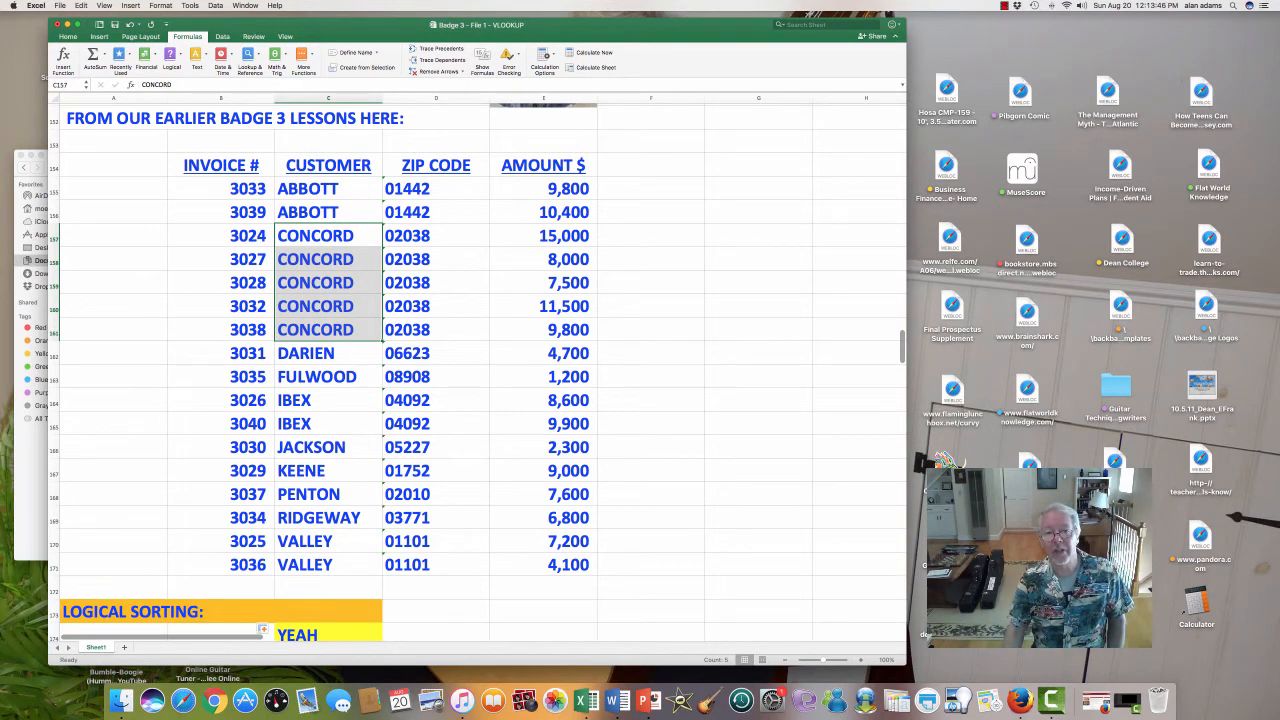
drag(543, 188, 543, 565)
scroll(543, 370, down, 5)
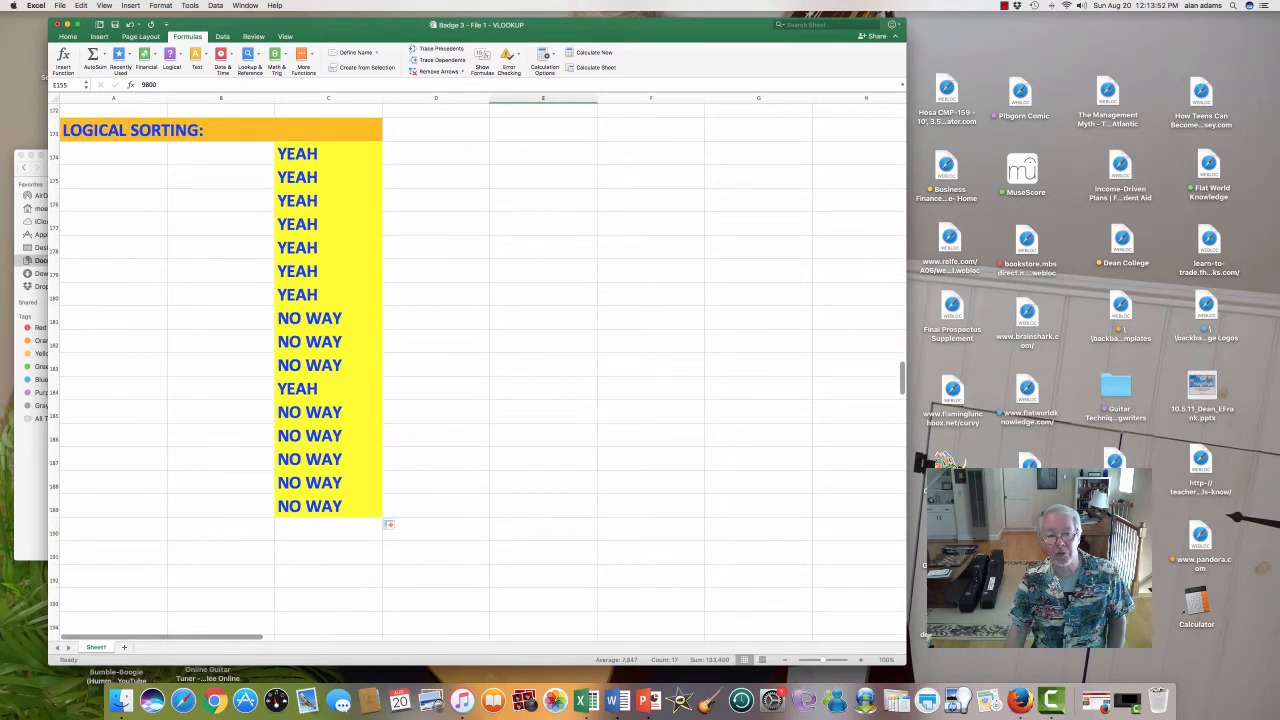
scroll(543, 370, up, 1)
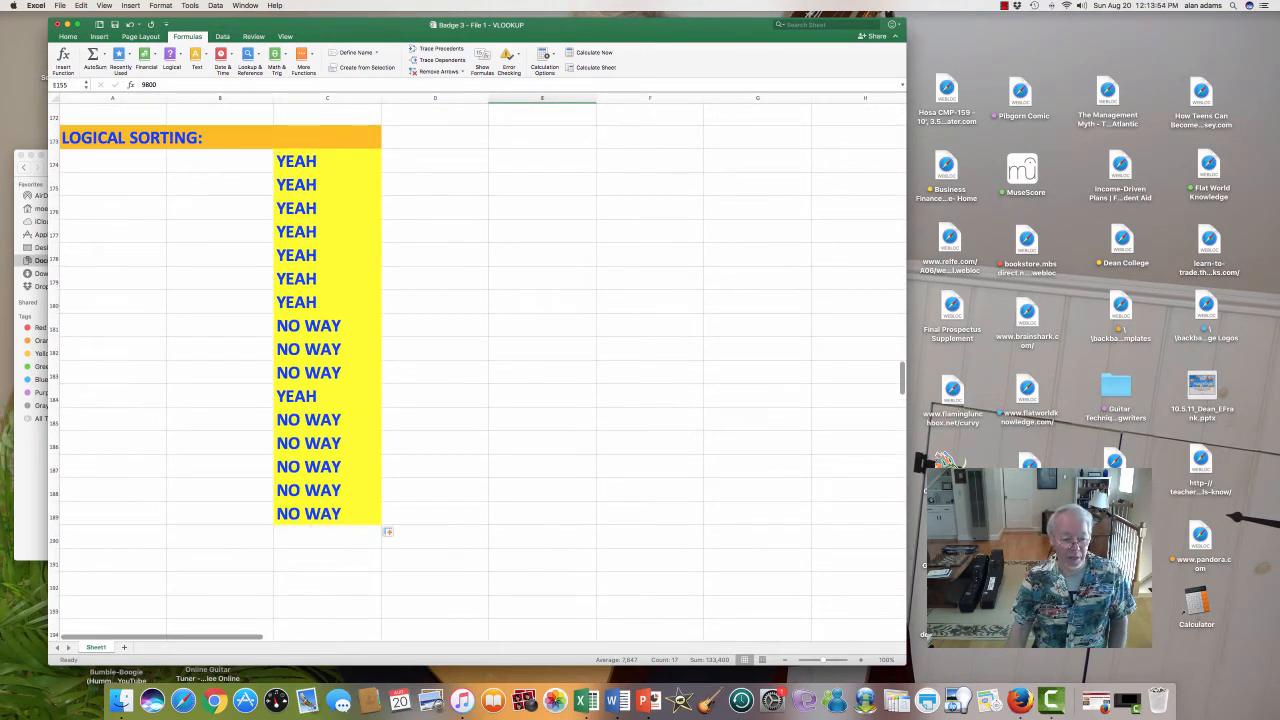